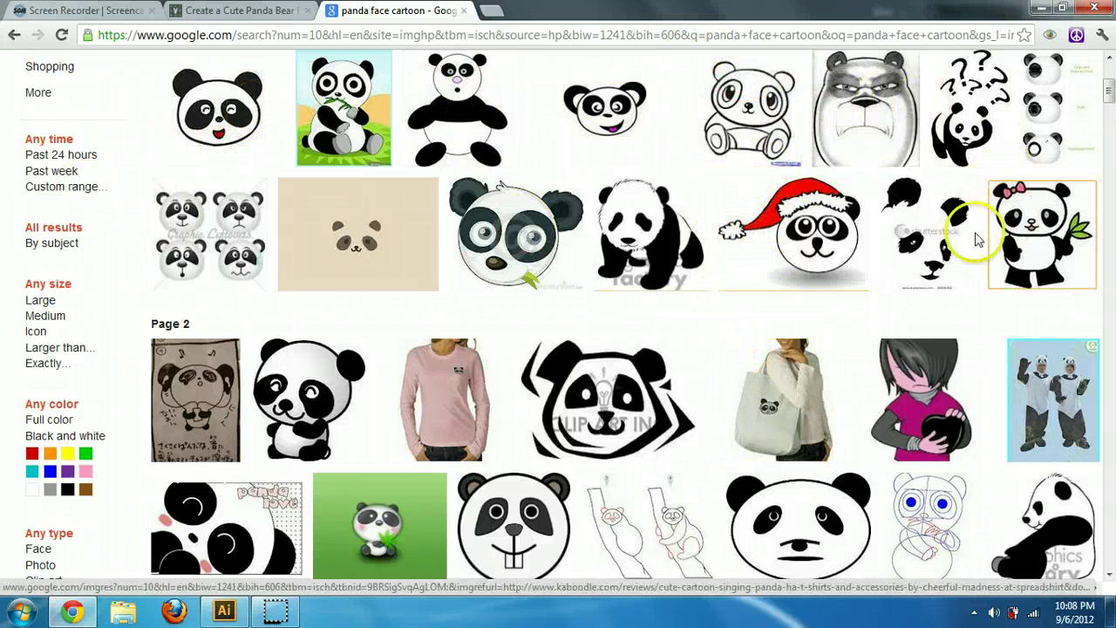
- Browse the panda face cartoon image results for reference and switch to the blank document in Adobe Illustrator
scroll(354, 398, "down", 1)
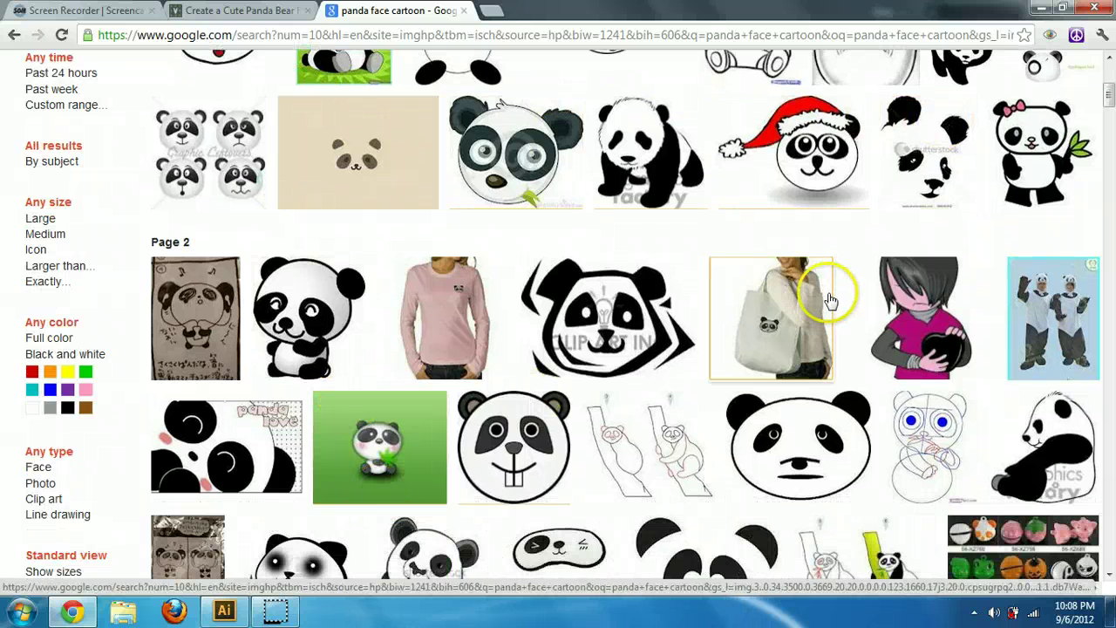
scroll(829, 299, "down", 1)
left_click(223, 612)
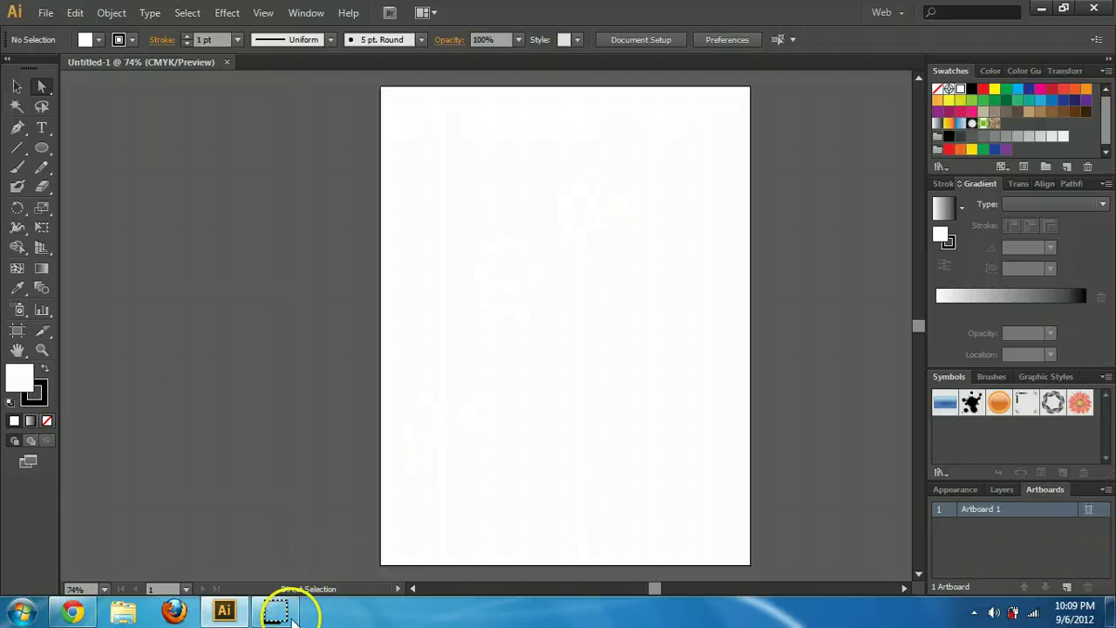
mouse_move(285, 614)
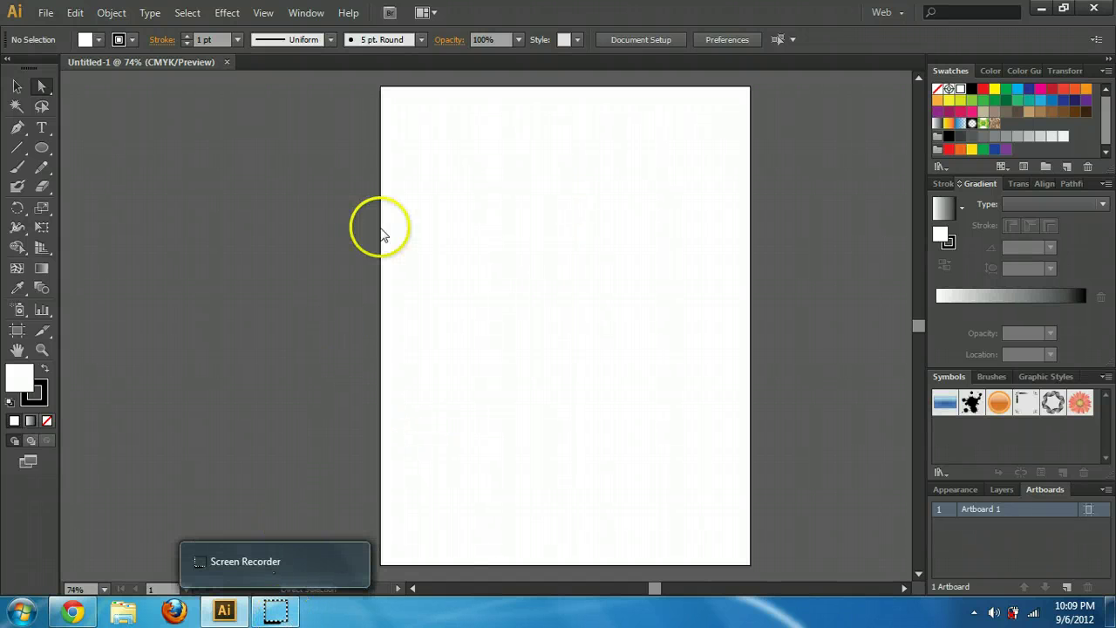
- Draw a circle about 365 pt in diameter for the panda's head and centre it in the upper half of the artboard
left_click(42, 148)
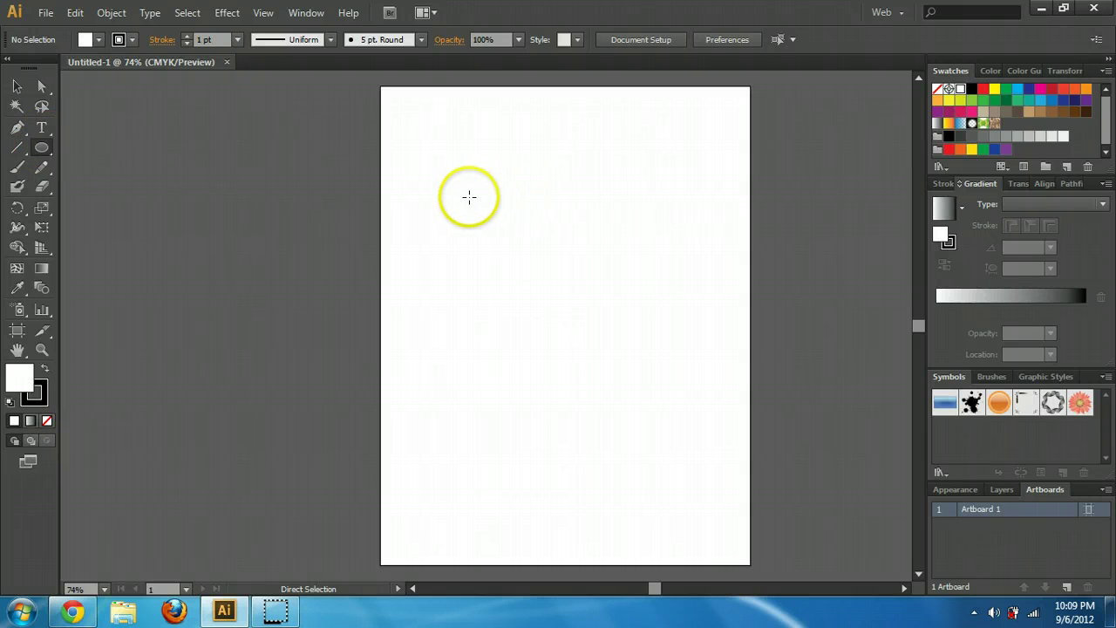
left_click_drag(480, 193, 704, 367)
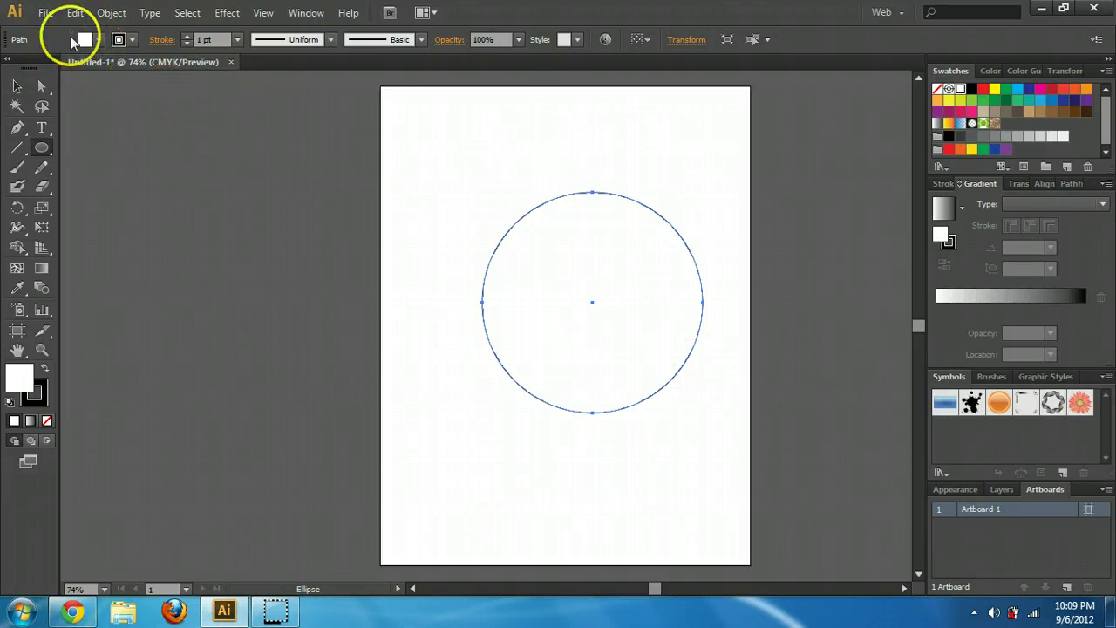
left_click(20, 85)
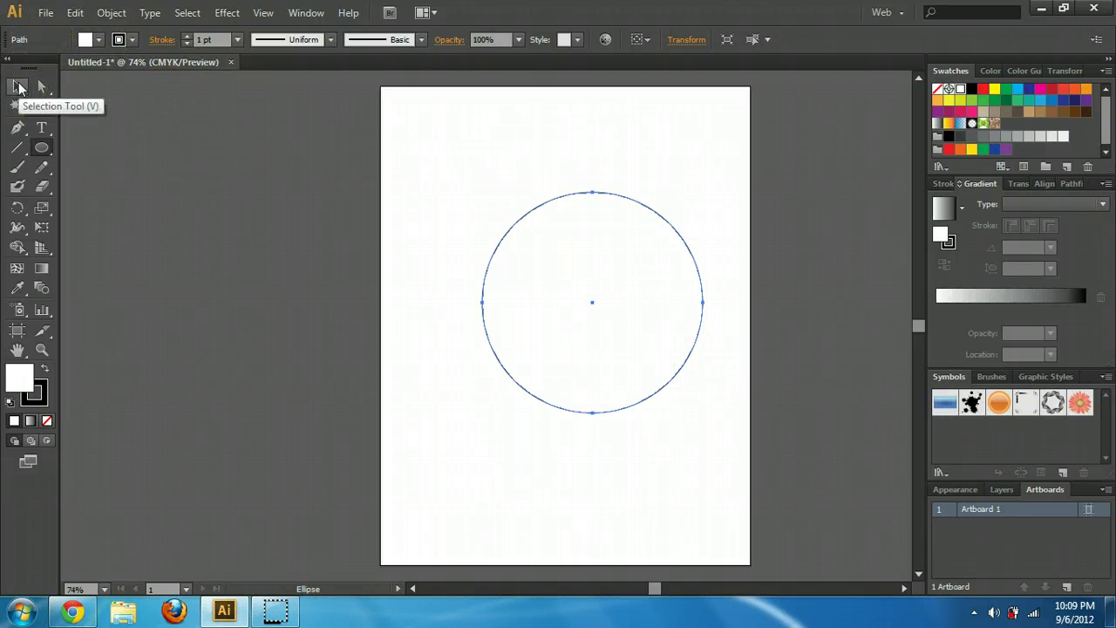
mouse_move(614, 276)
left_mouse_down()
mouse_move(590, 238)
mouse_move(602, 259)
left_mouse_up()
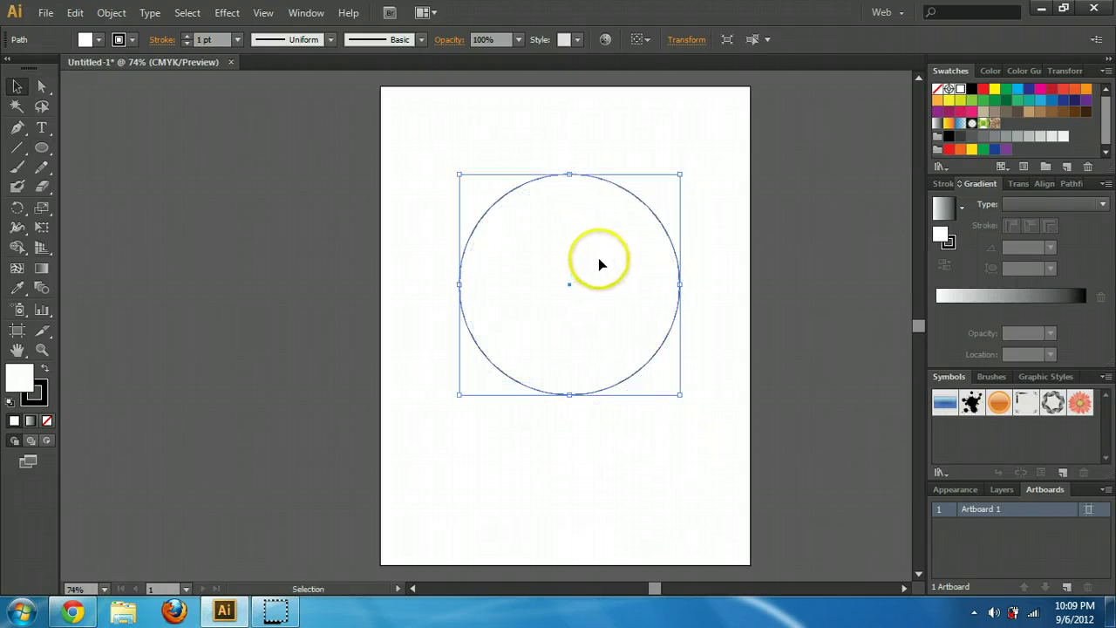
left_click(720, 238)
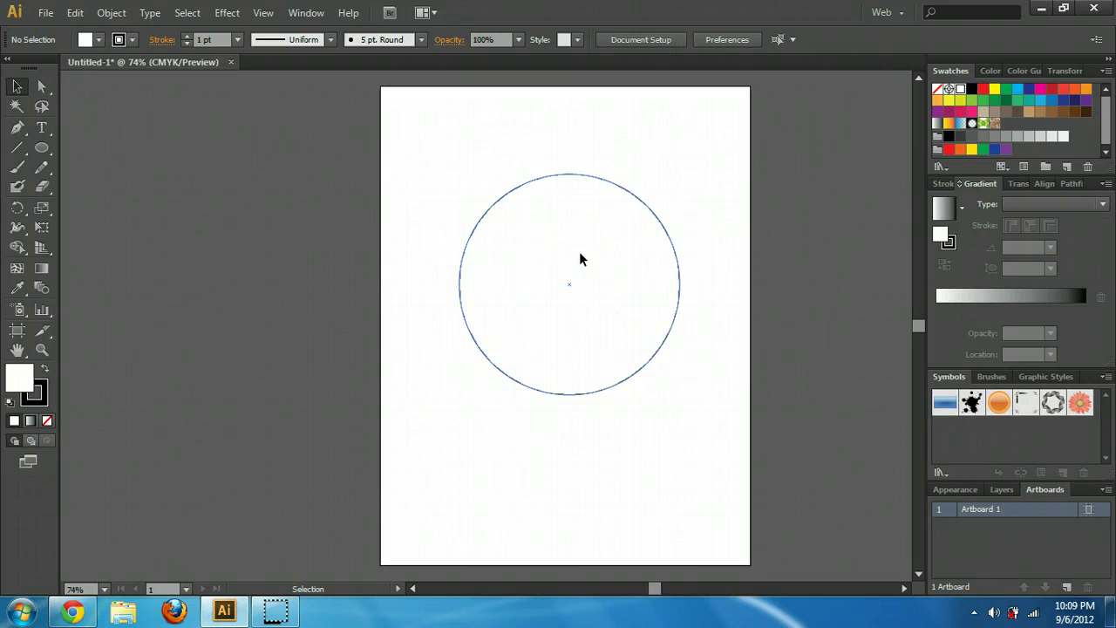
- Flatten the bottom of the circle by raising only its bottom anchor point, making the head about 318 pt tall
key("a")
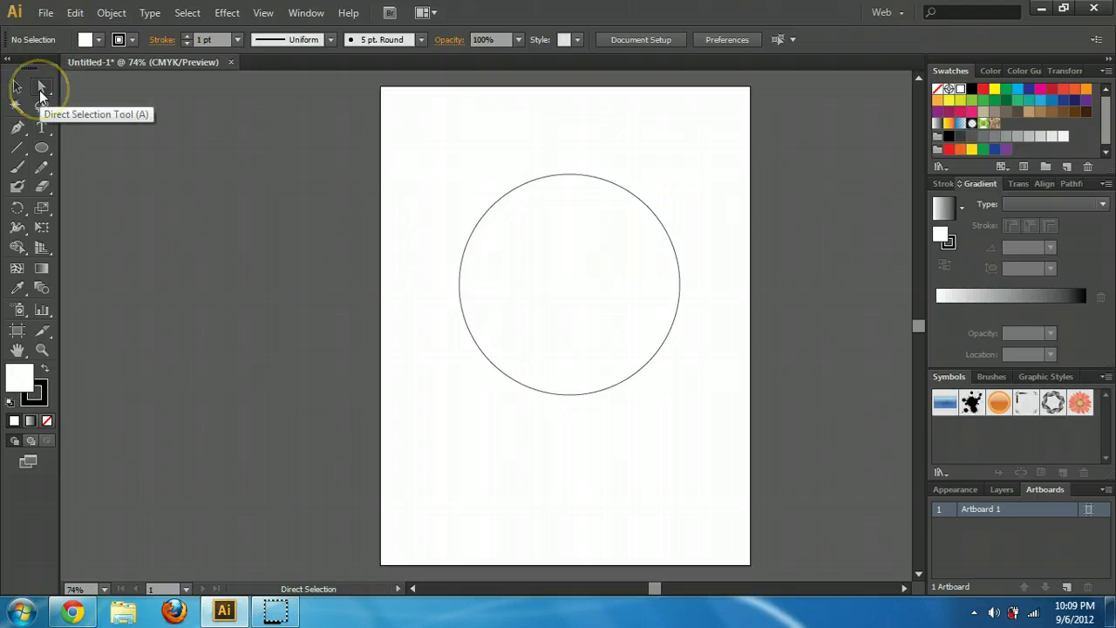
left_click(571, 397)
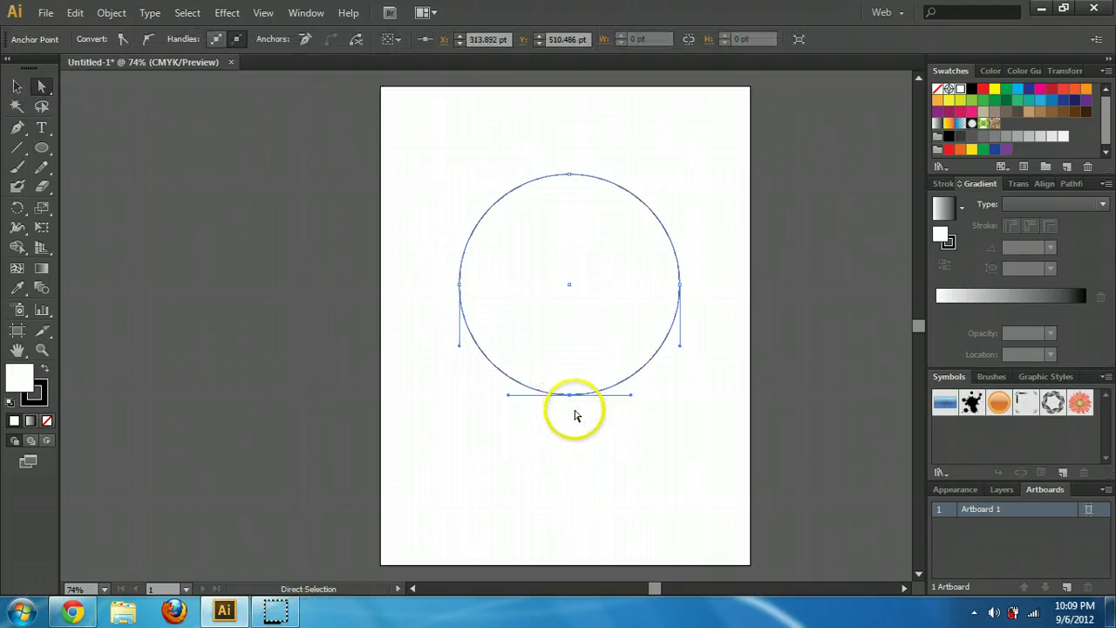
key("t")
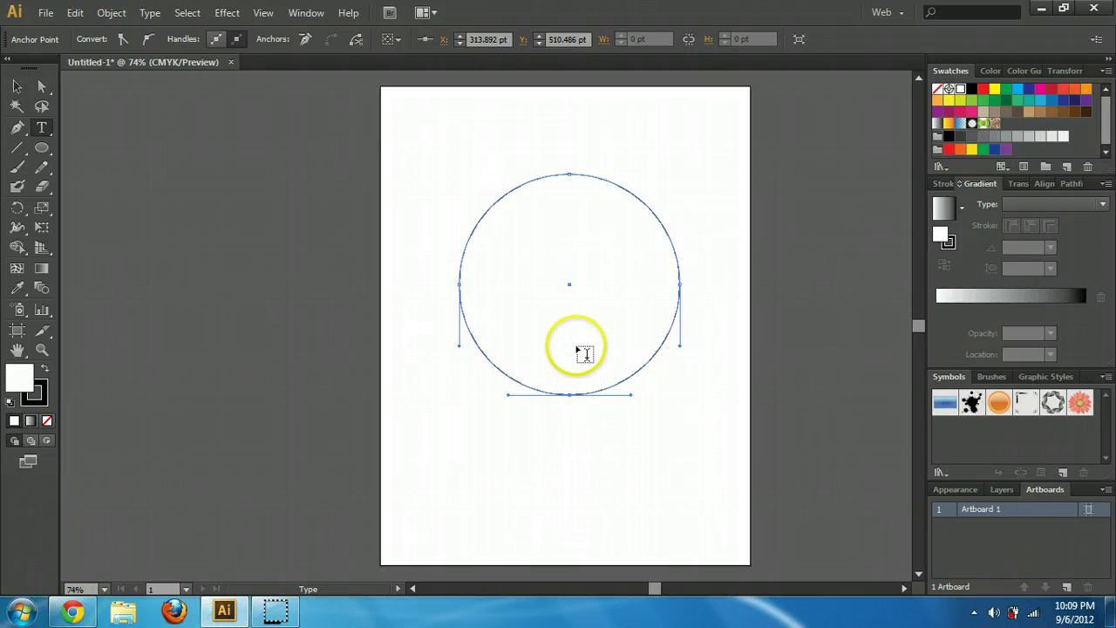
key("v")
key("a")
left_click(568, 416)
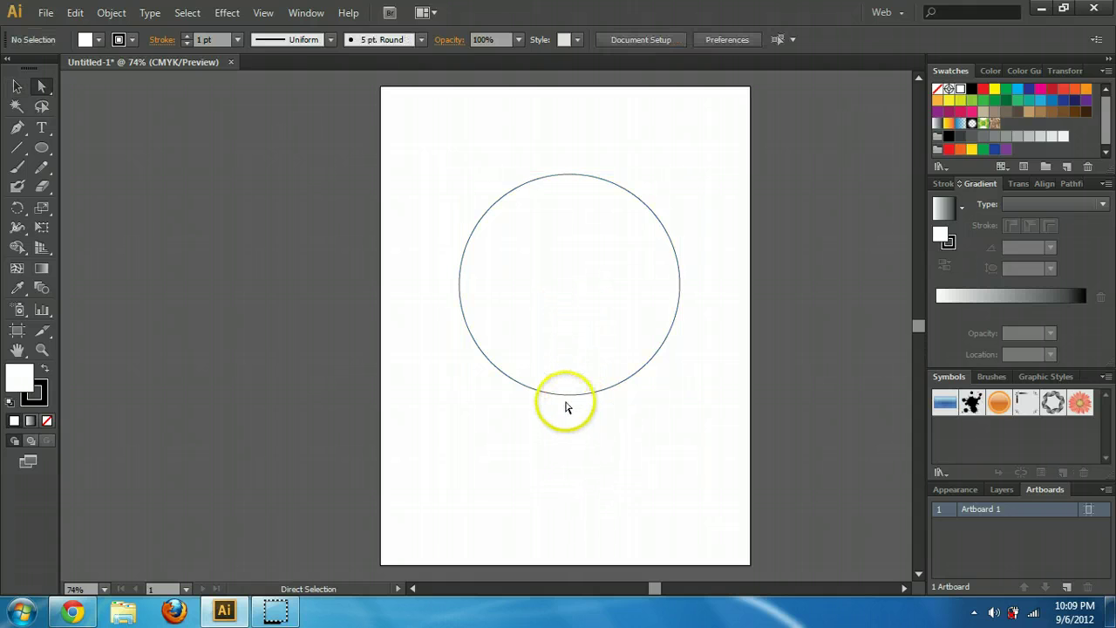
left_click_drag(571, 397, 570, 372)
left_click(715, 411)
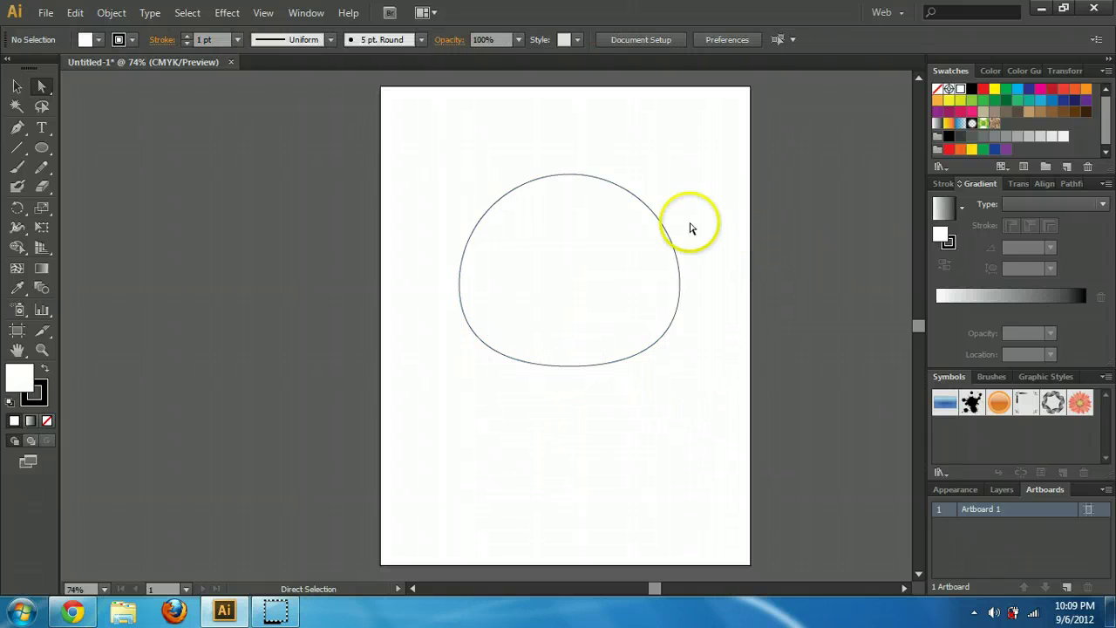
left_click(630, 196)
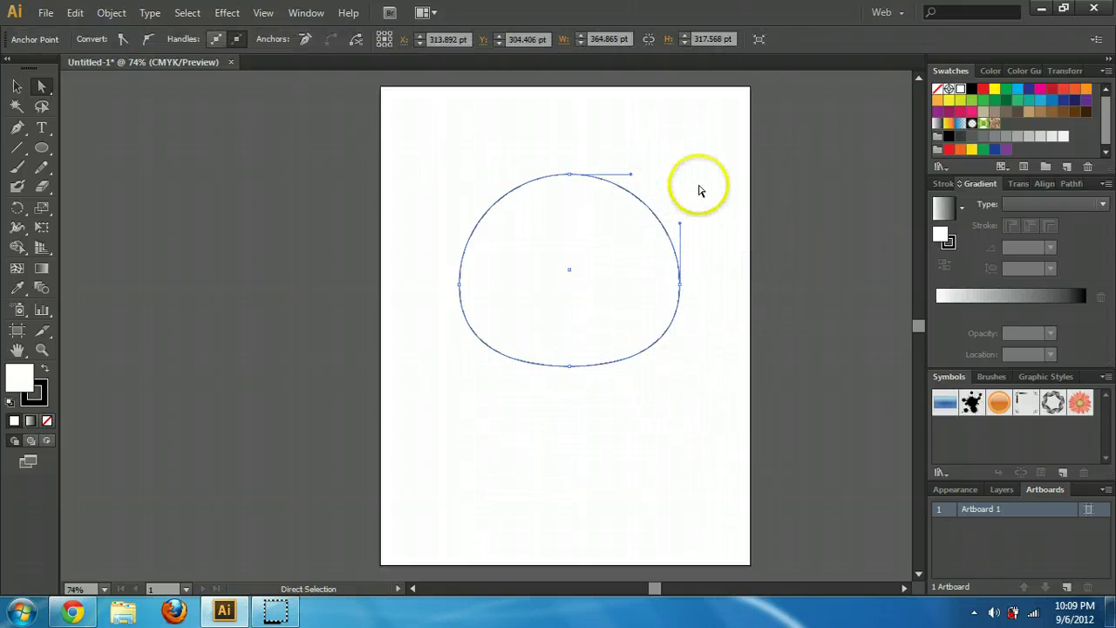
key("v")
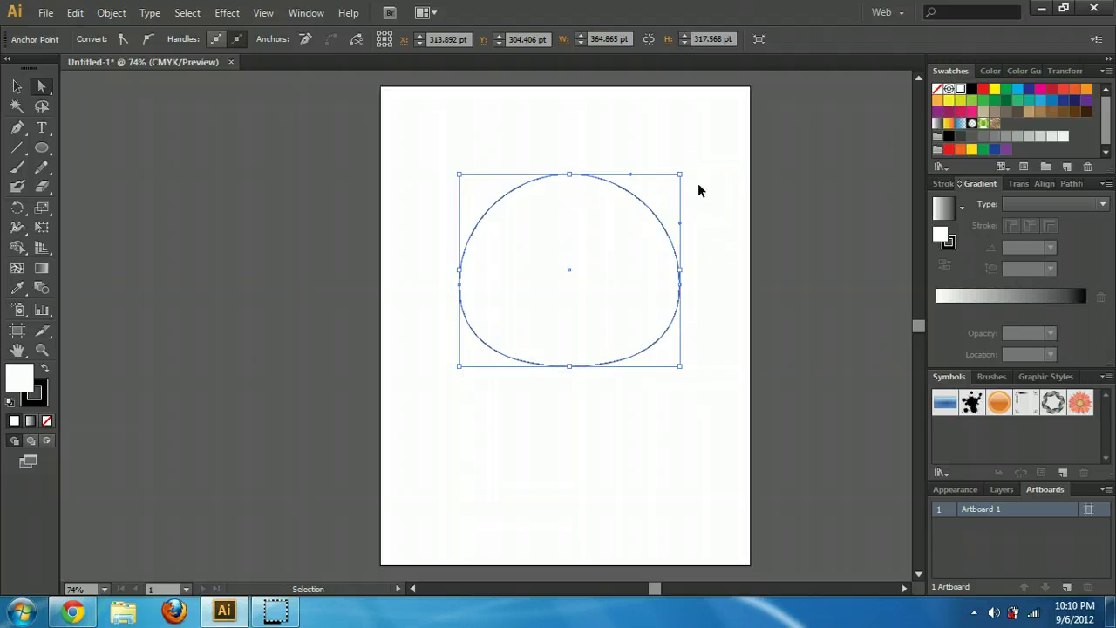
key("a")
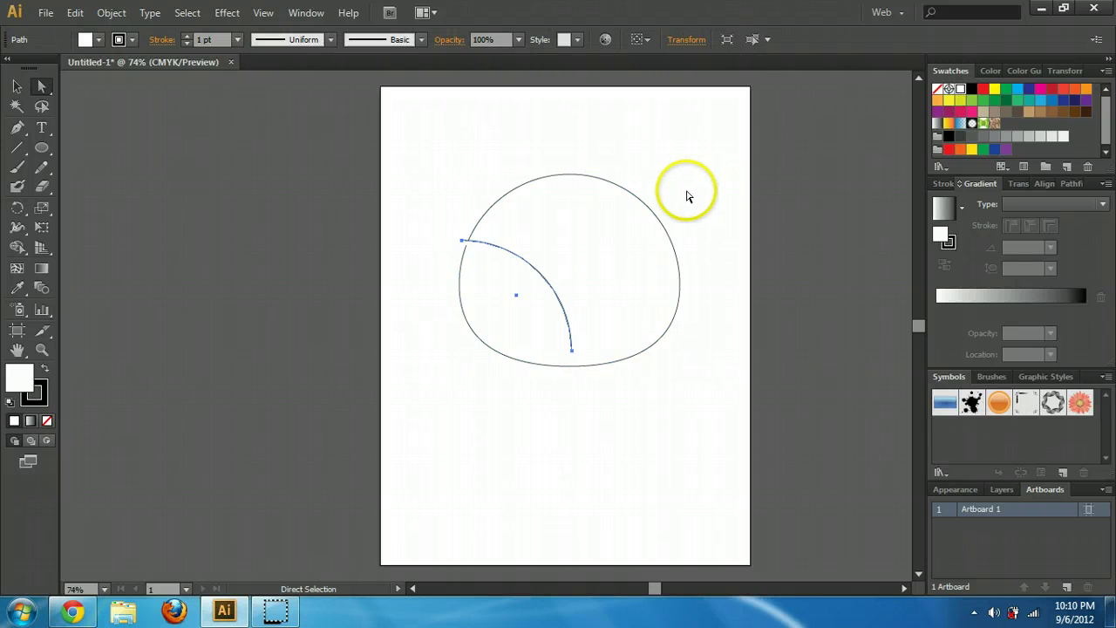
- Duplicate the whole flattened head shape
left_click(586, 256)
key("v")
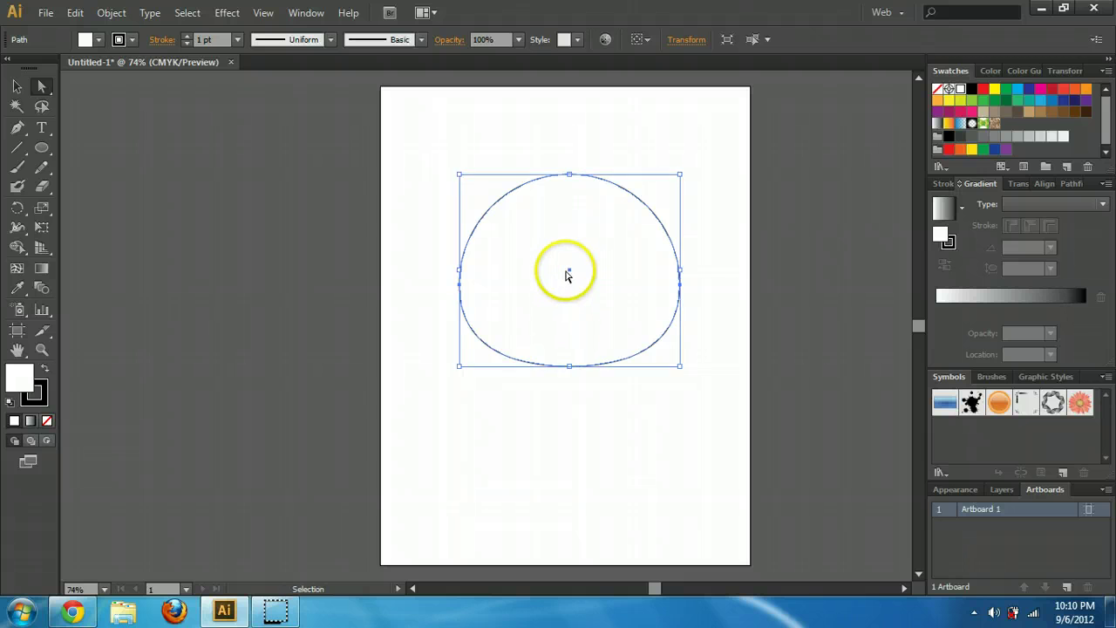
key("a")
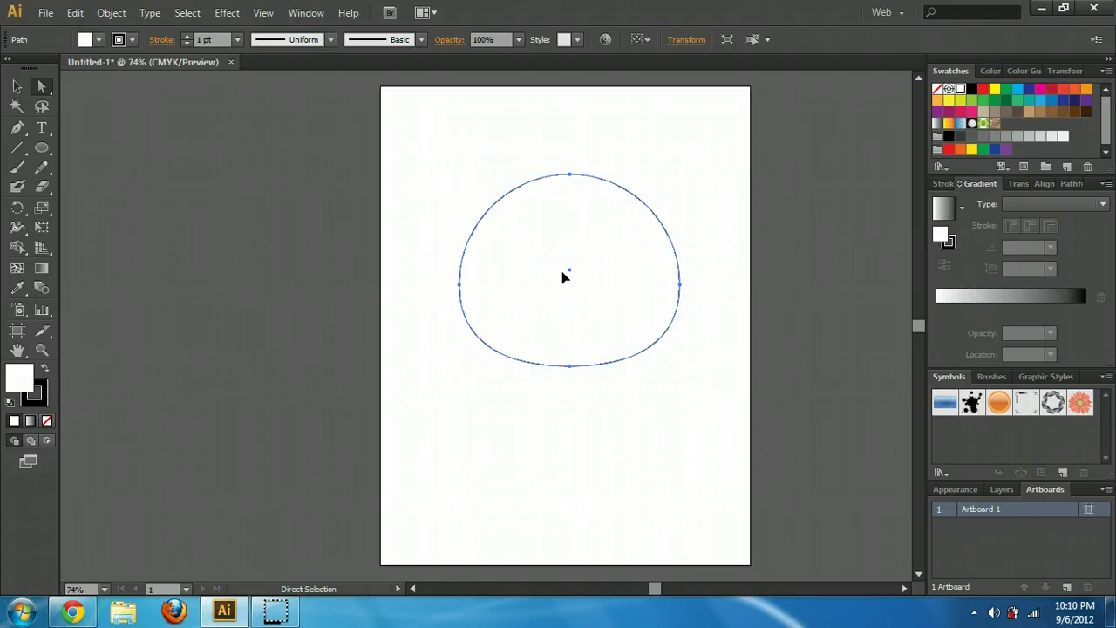
key("v")
key("ctrl+c")
key("ctrl+v")
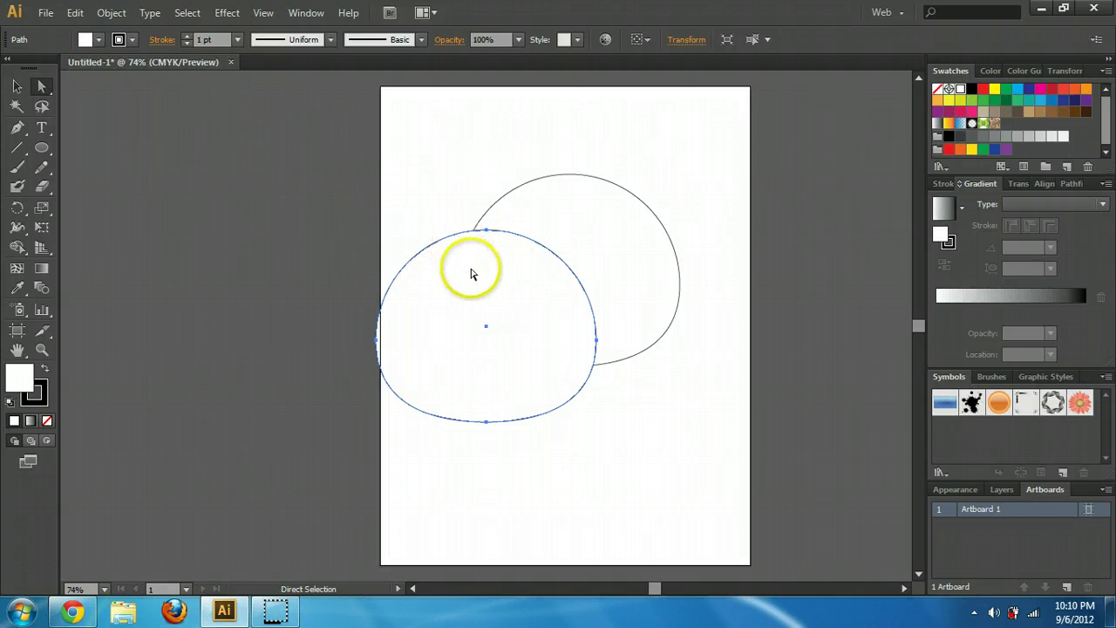
- Shrink and rotate the duplicate head shape, and place it over the head's upper-left edge as an ear
left_click_drag(481, 269, 574, 190)
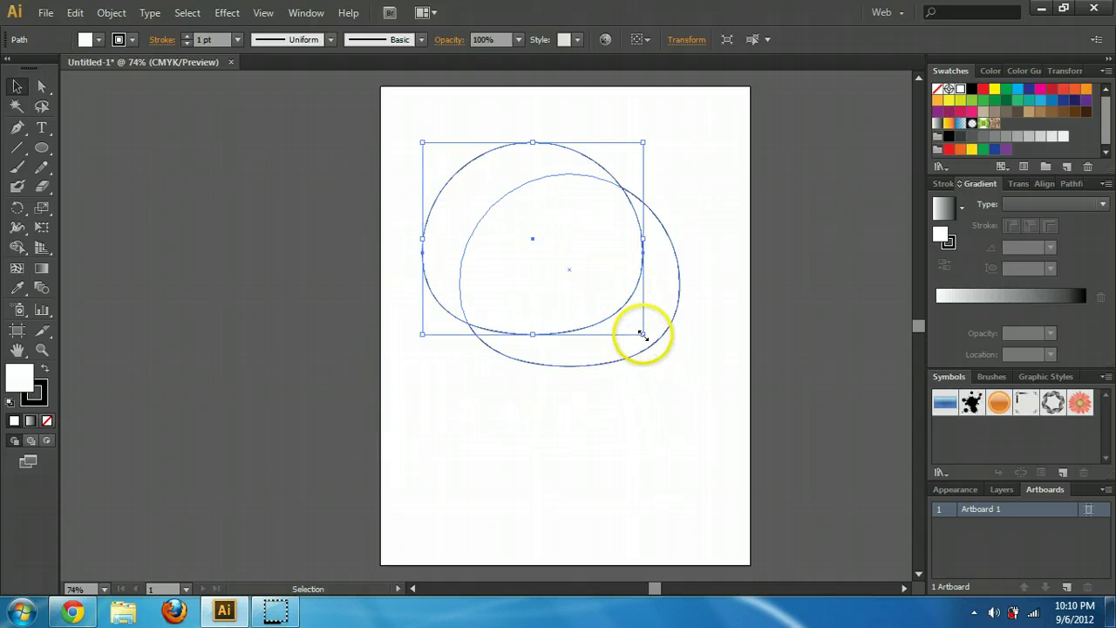
left_click_drag(642, 334, 558, 195)
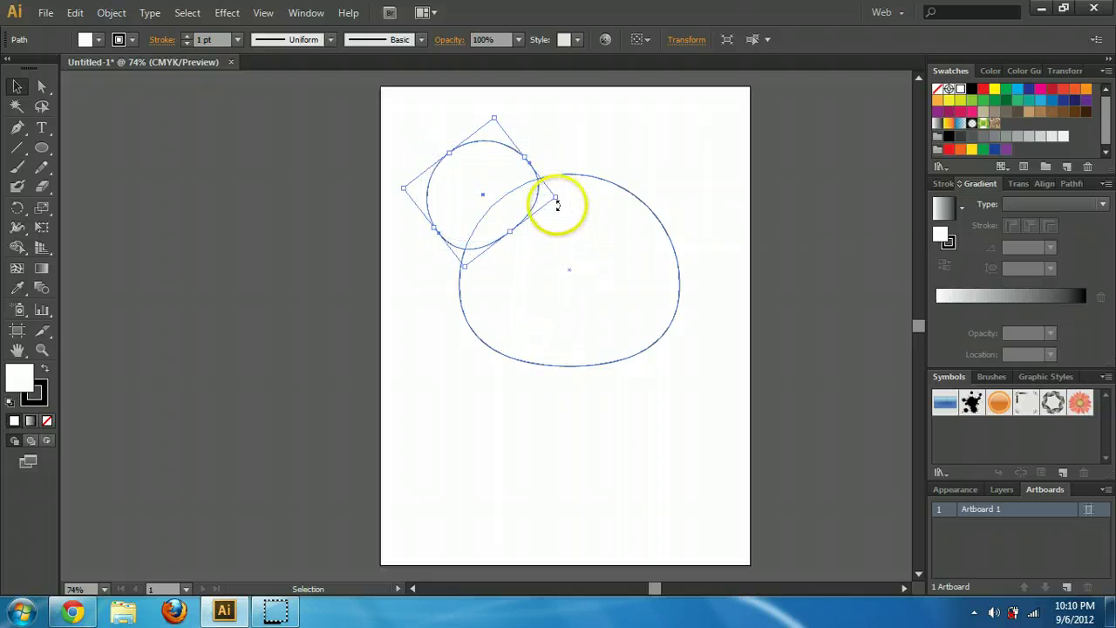
left_click_drag(470, 185, 479, 182)
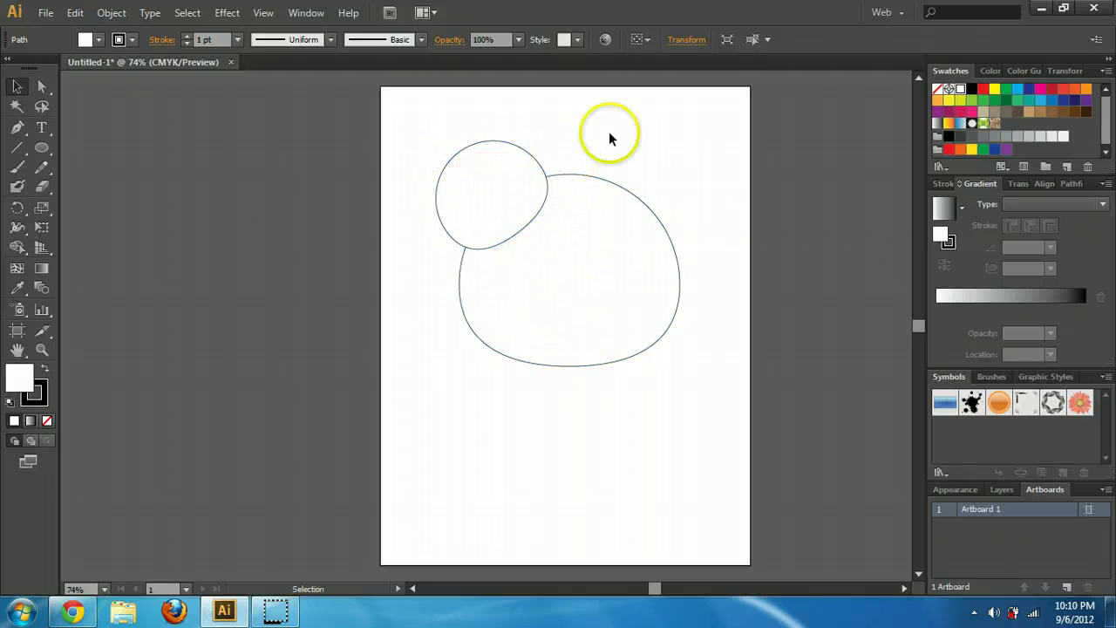
left_click(610, 132)
- Send the ear shape to the back, behind the head
left_click(485, 169)
right_click(485, 170)
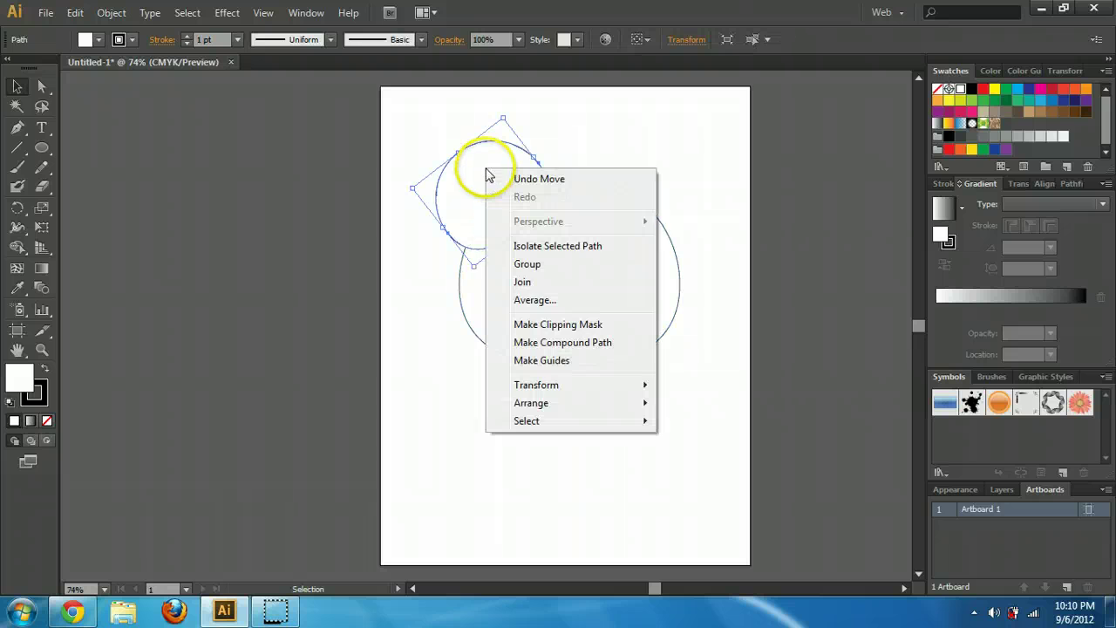
mouse_move(580, 404)
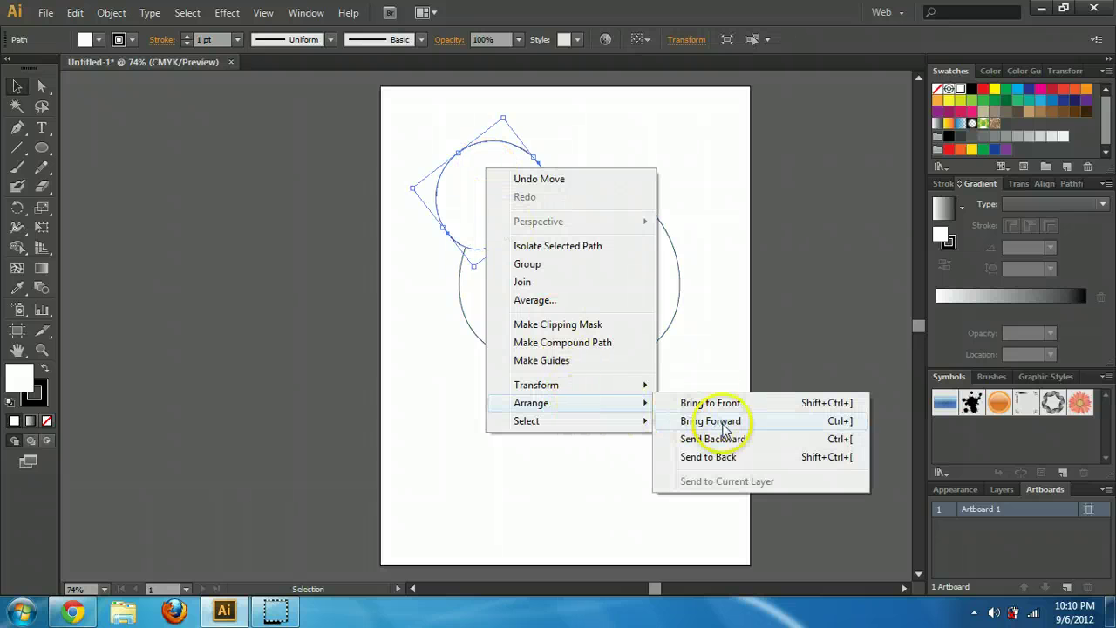
left_click(810, 462)
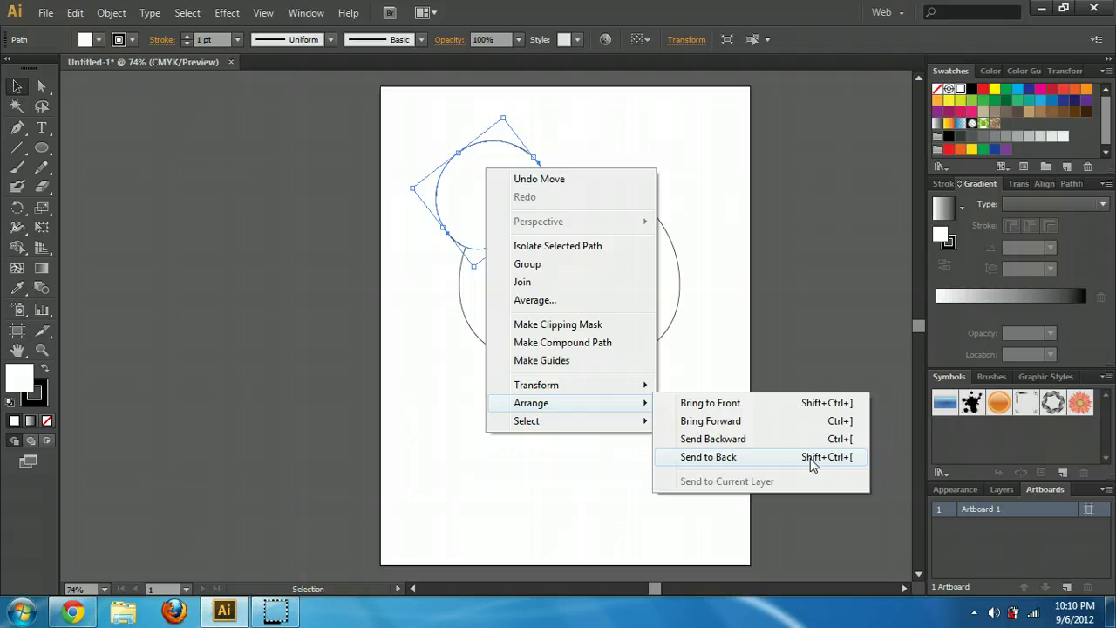
left_click(809, 463)
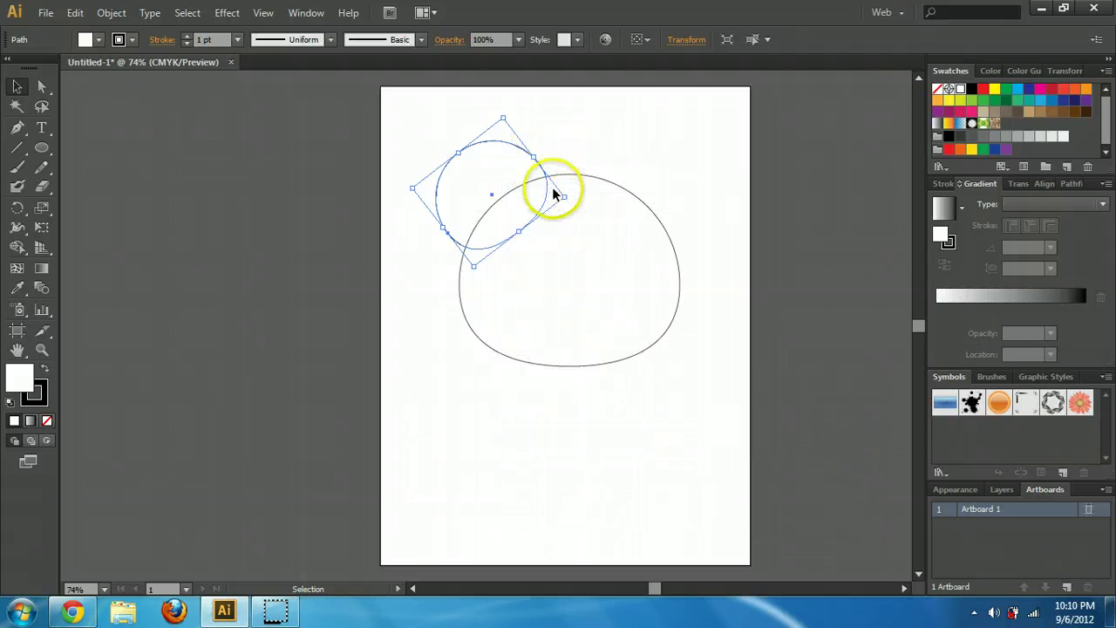
- Scale the ear down slightly and adjust its position at the head's upper-left edge
left_click_drag(566, 199, 501, 189)
left_click(707, 323)
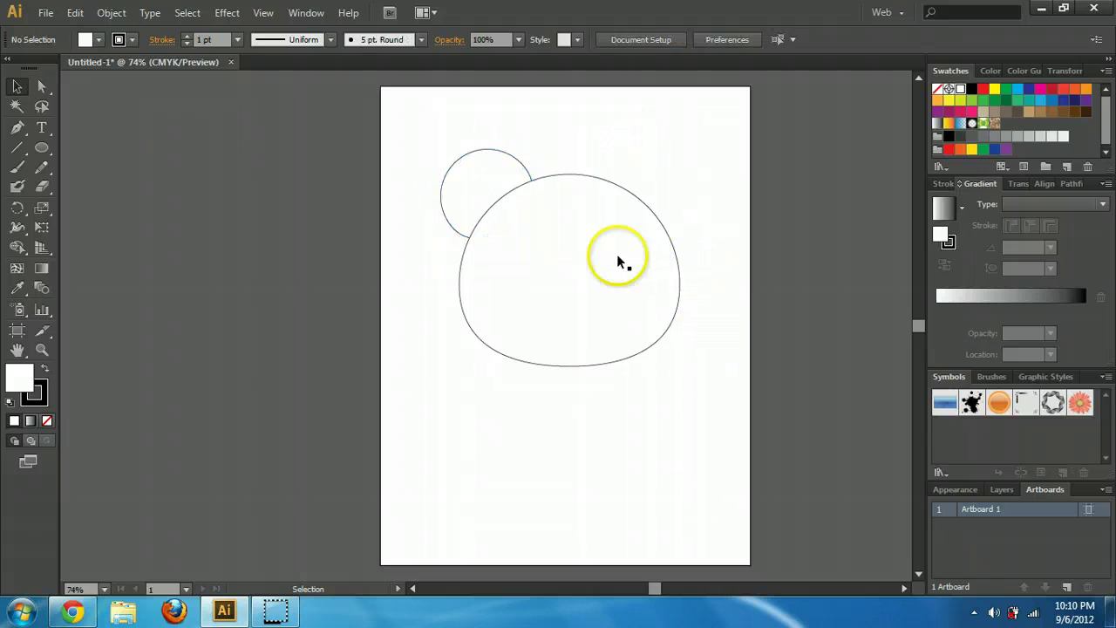
left_click(478, 181)
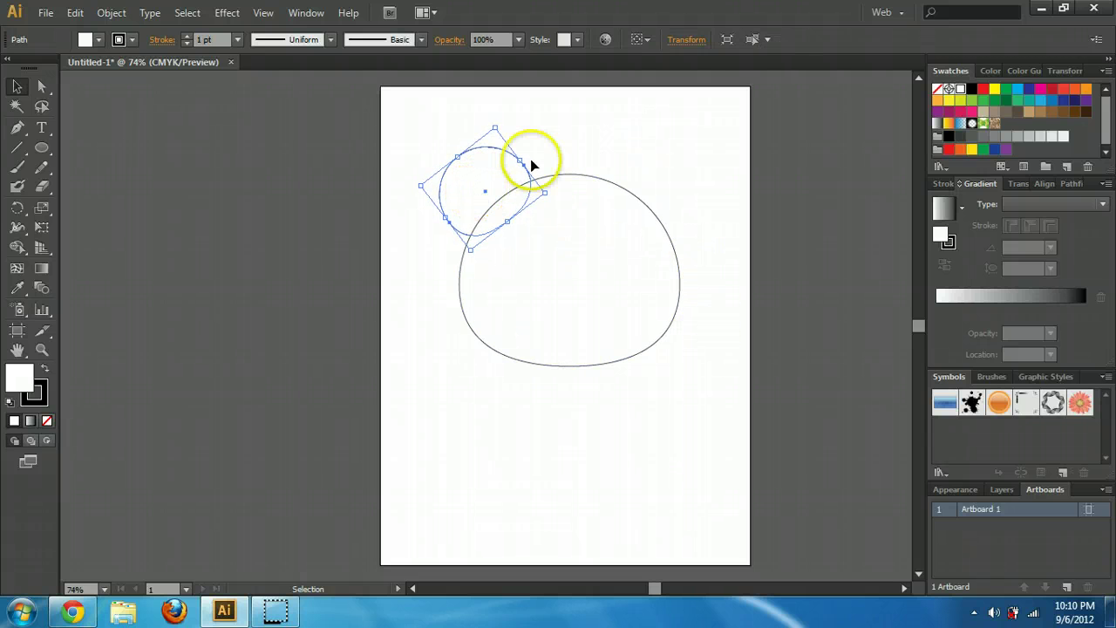
left_click(568, 149)
- Duplicate the ear, shrink the copy, and place it inside the original as the inner ear
left_click(499, 150)
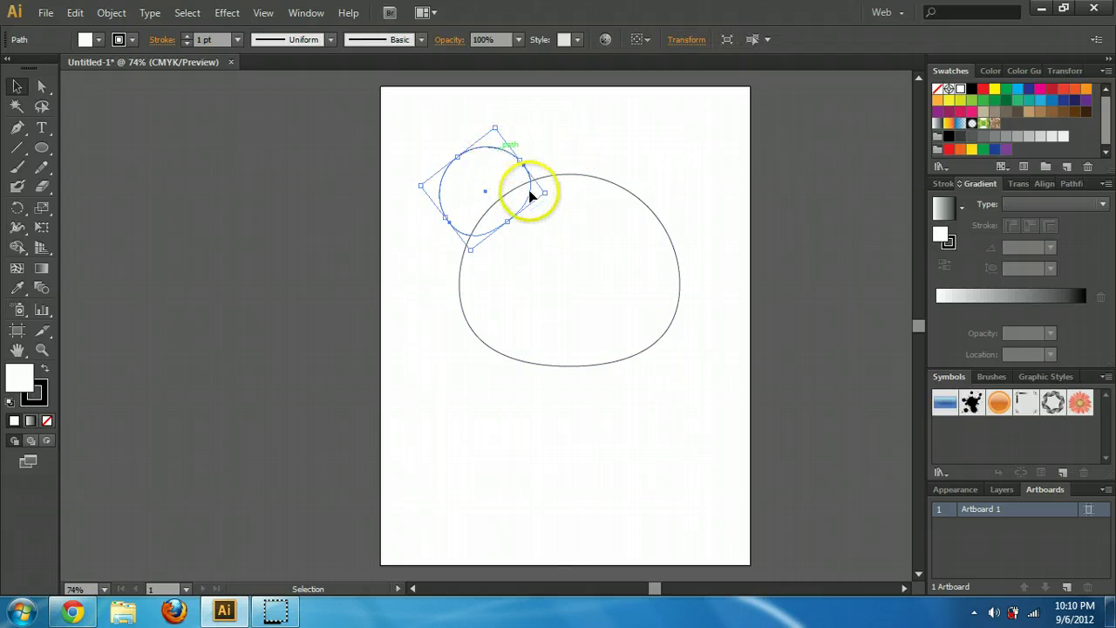
left_click(538, 204, "ctrl+shift")
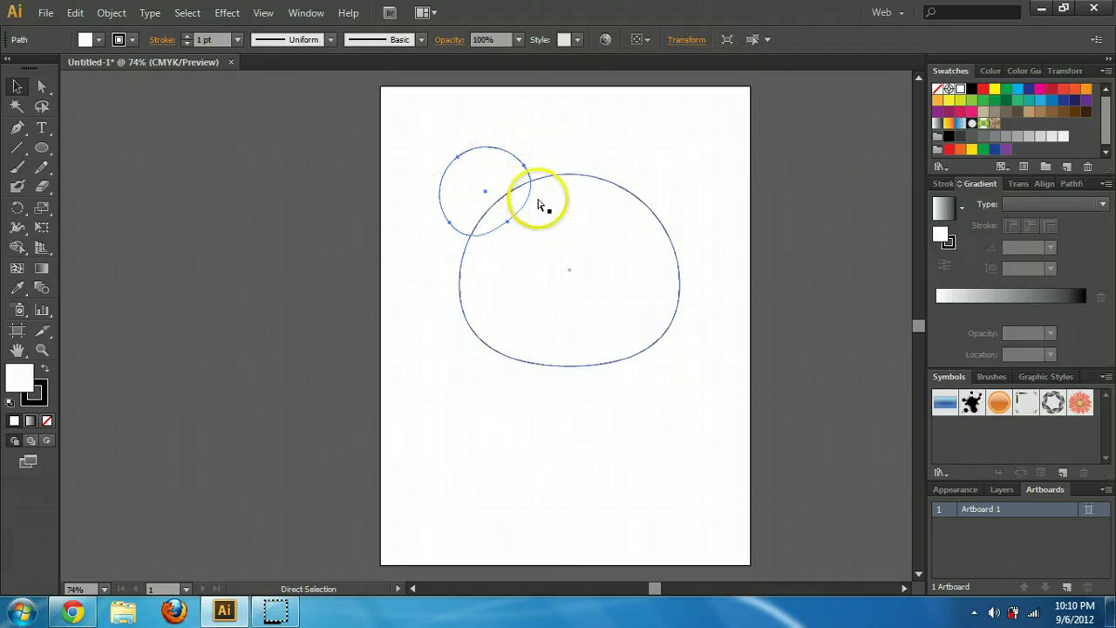
key("ctrl+v")
left_click_drag(503, 280, 484, 182)
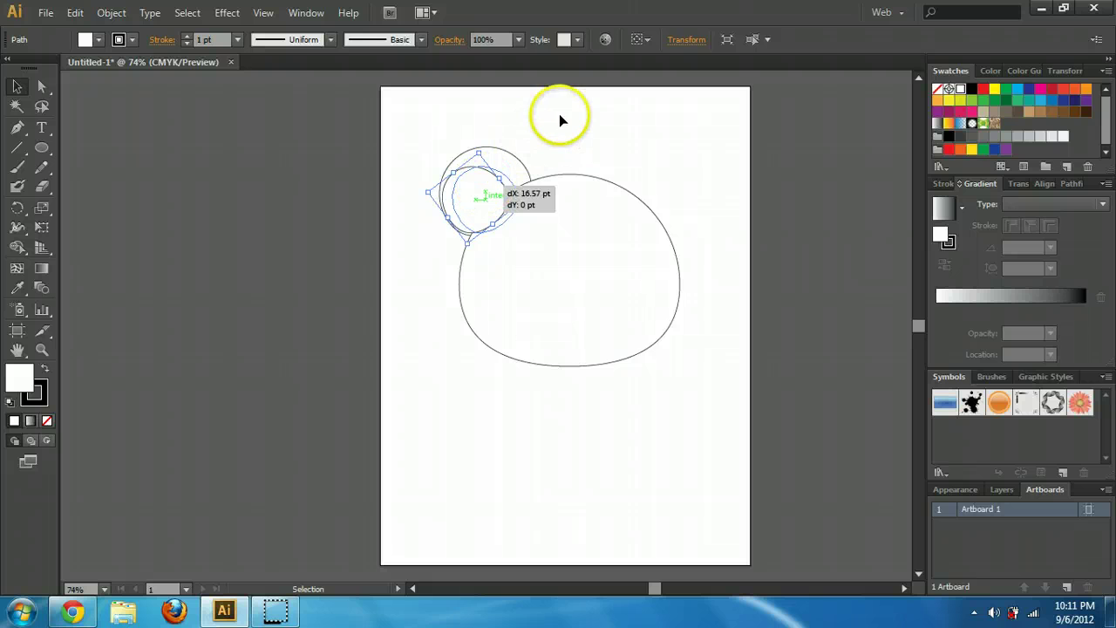
left_click(658, 357)
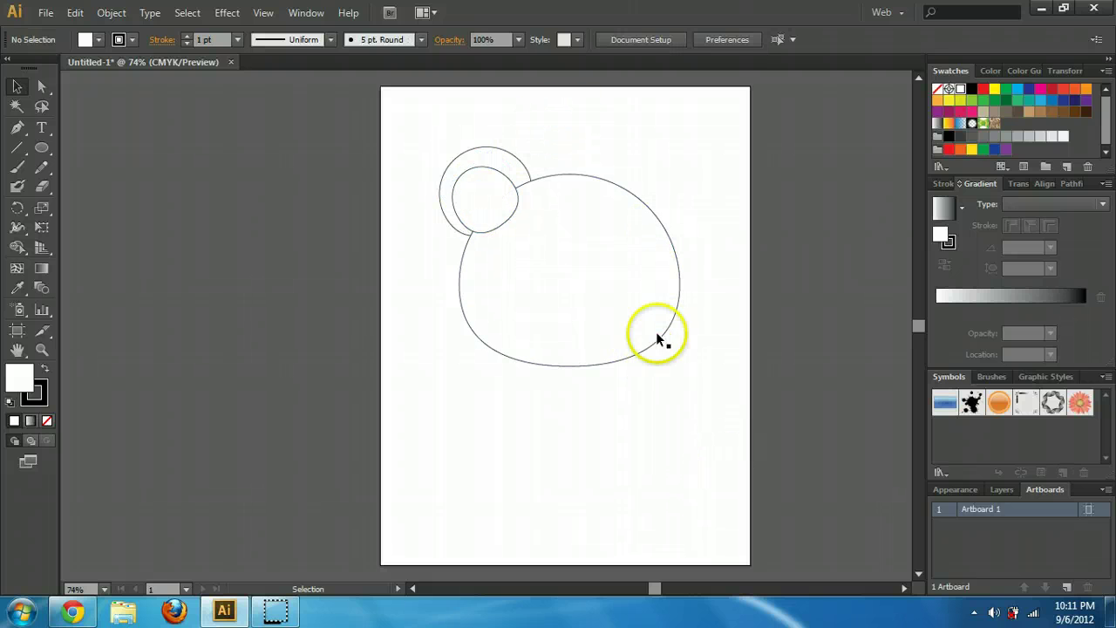
- Bring the head shape to the front, above both ear shapes
left_click(580, 200)
right_click(579, 199)
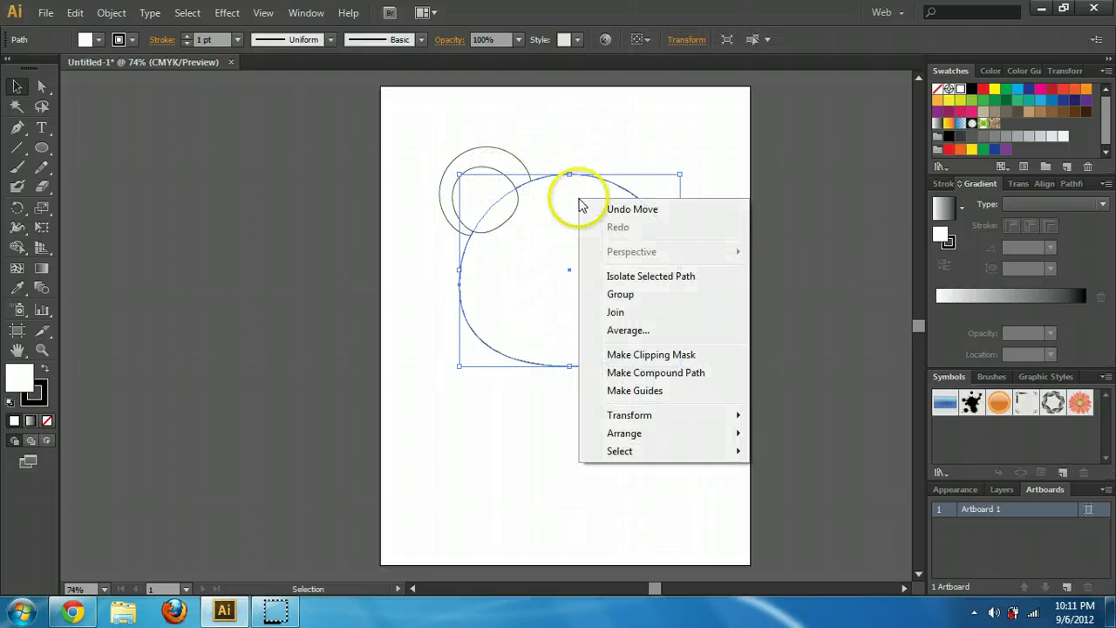
mouse_move(674, 436)
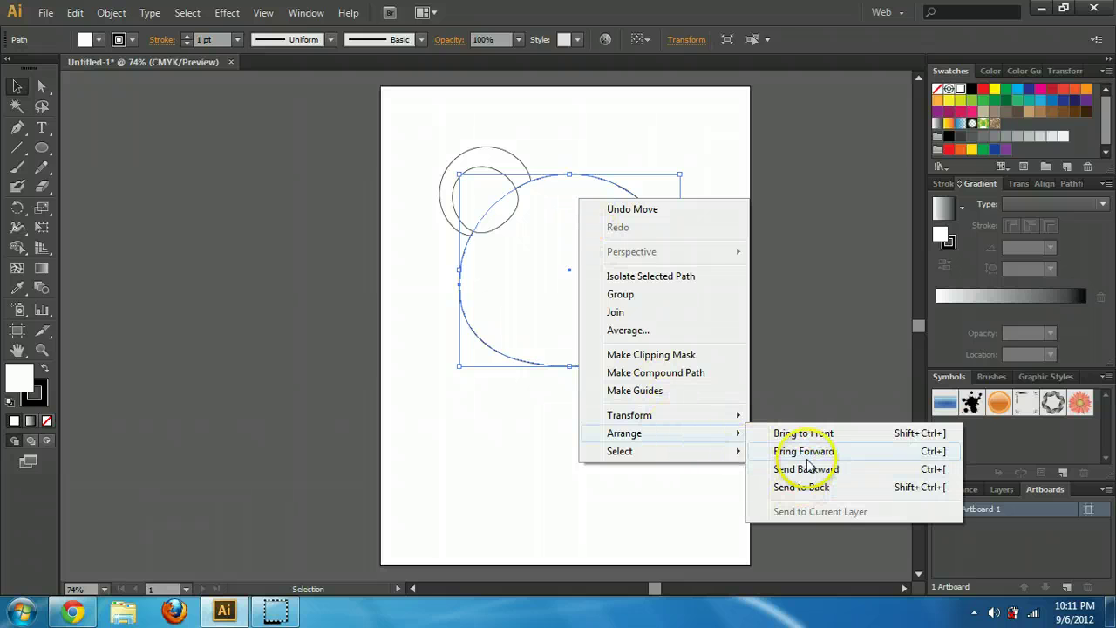
left_click(810, 430)
left_click(705, 183)
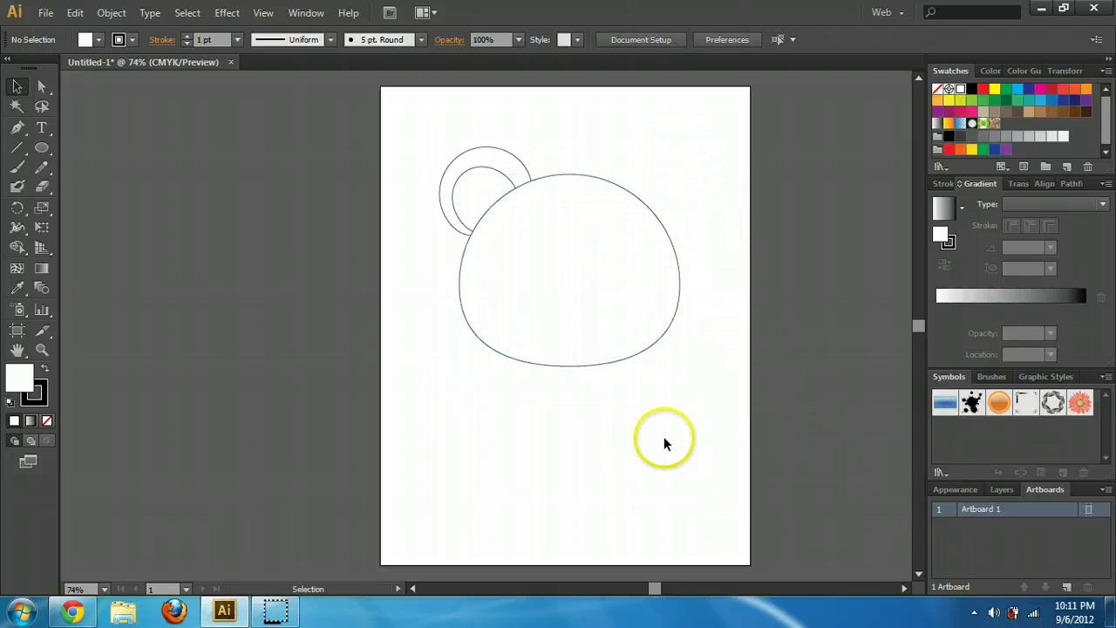
- Nudge the outer ear slightly down and fill it with the linear white-to-black gradient
left_click(464, 235)
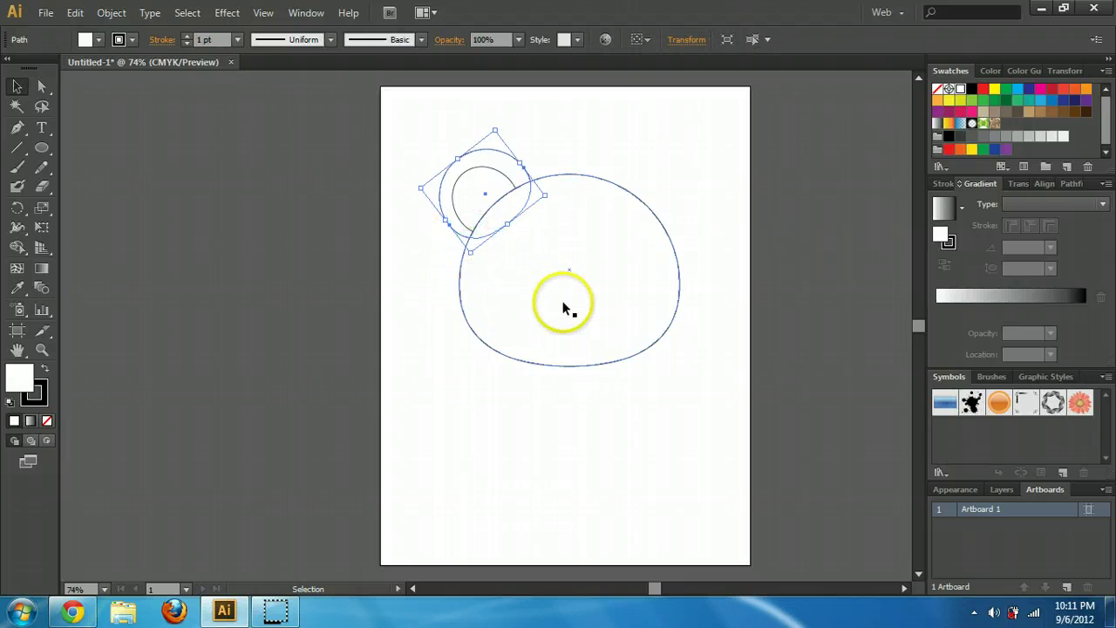
left_click(727, 332)
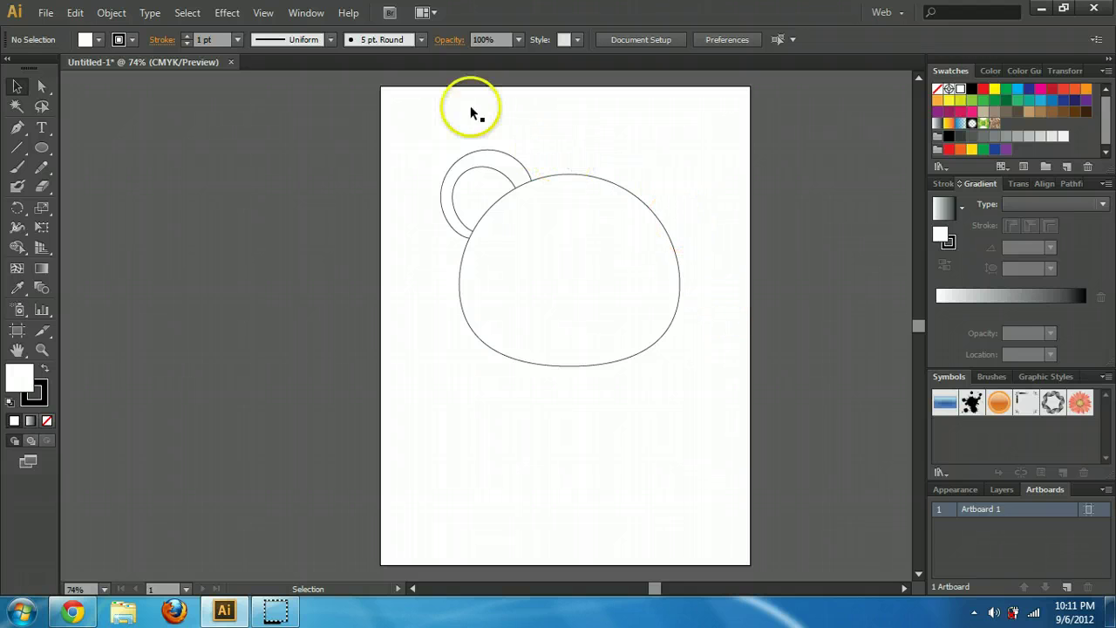
left_click(497, 150)
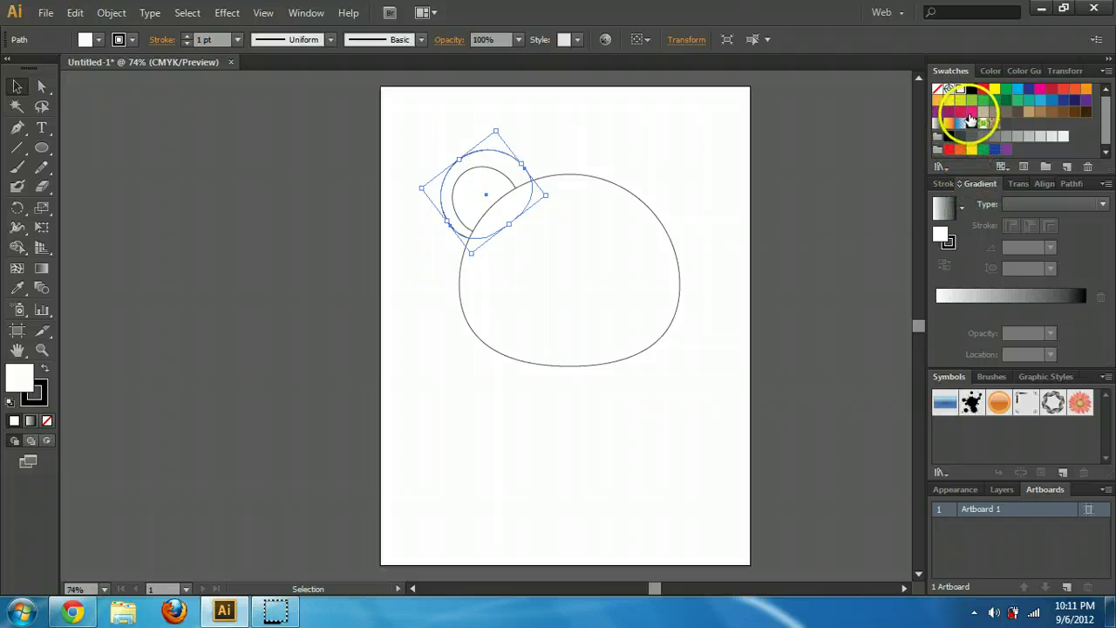
left_click(939, 133)
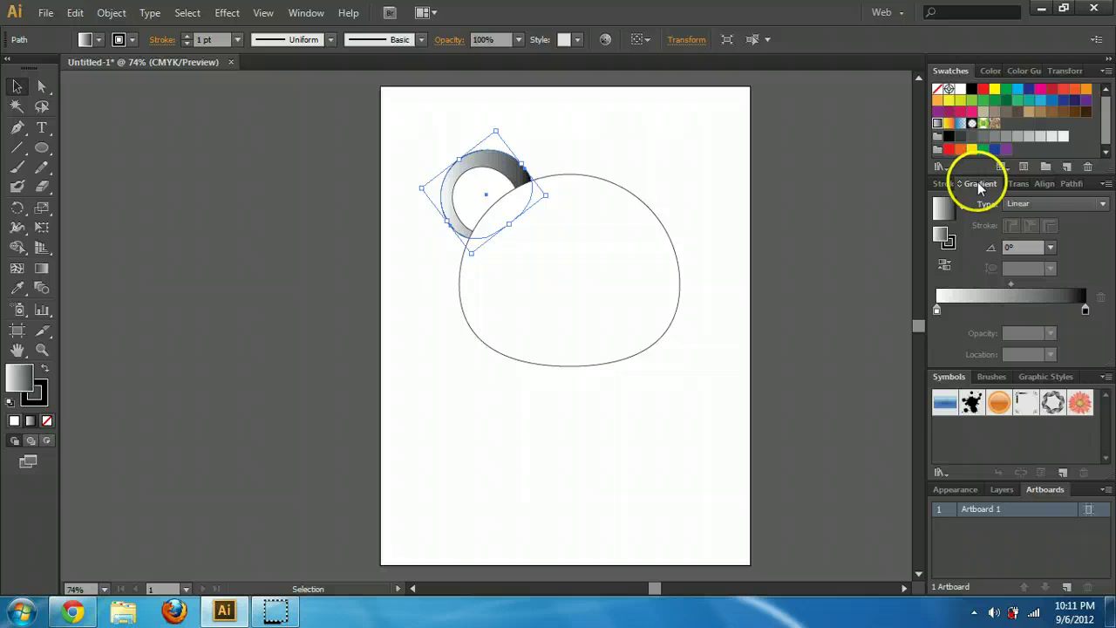
left_click(1036, 246)
left_click(307, 14)
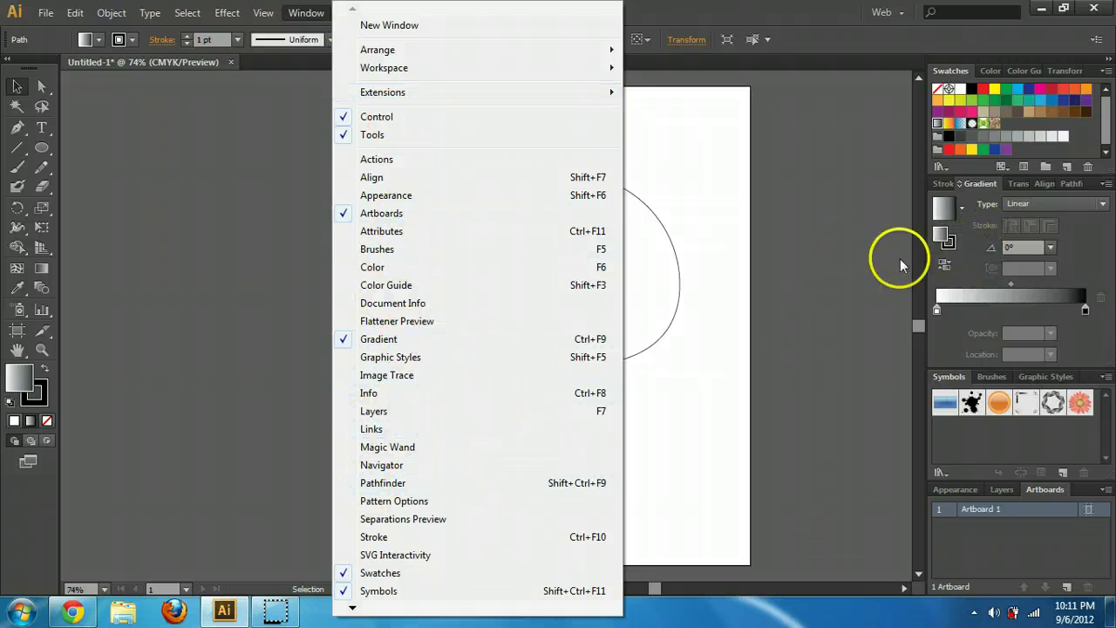
left_click(817, 172)
- Fill the inner ear with the same linear white-to-black gradient as the outer ear
left_click_drag(532, 148, 494, 140)
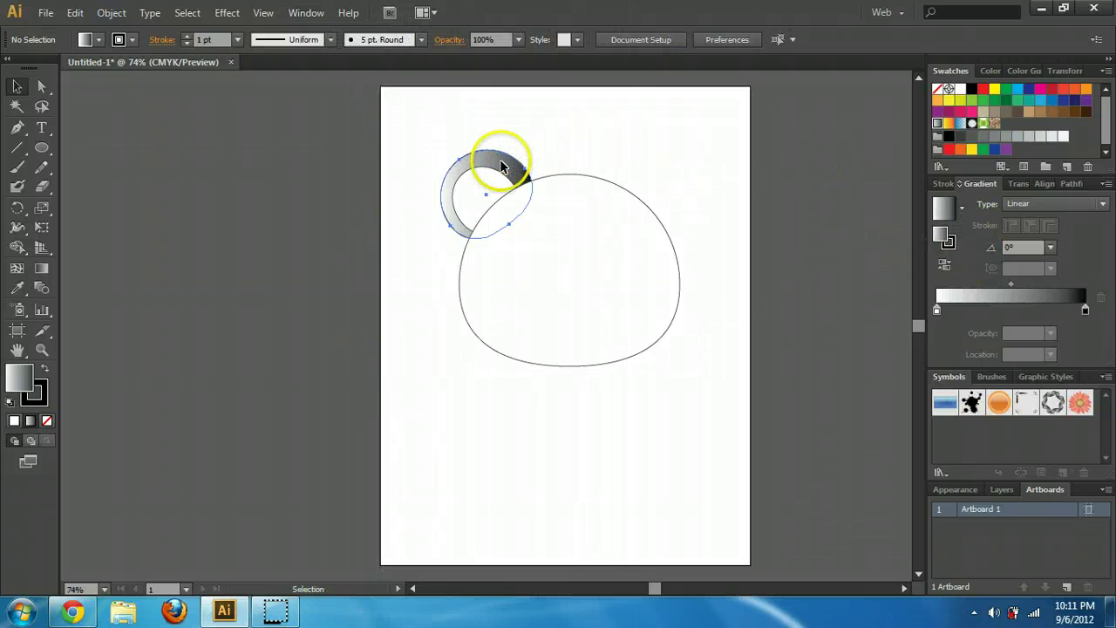
left_click(515, 172)
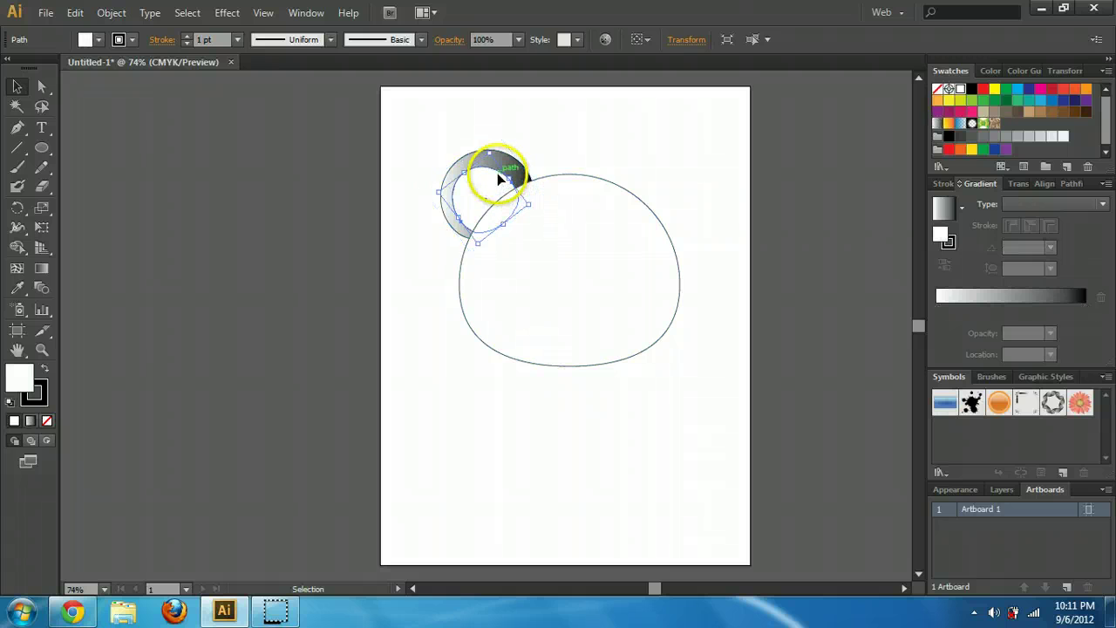
left_click(941, 209)
left_click(622, 135)
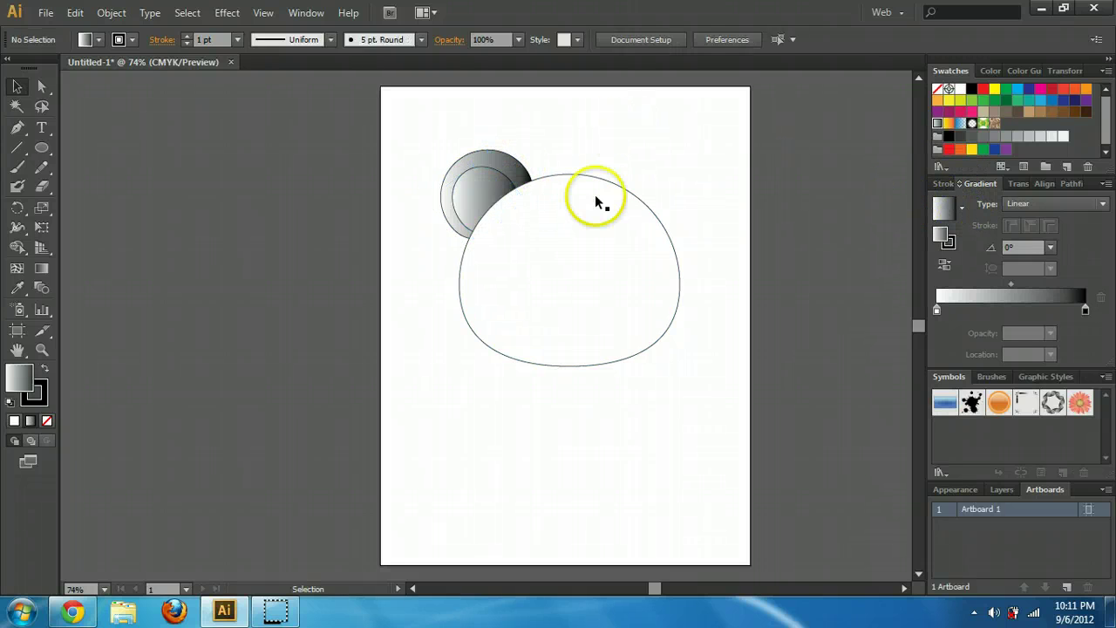
- Swap the inner ear's gradient stops so black sits at 0% and white at 100%
left_click(478, 184)
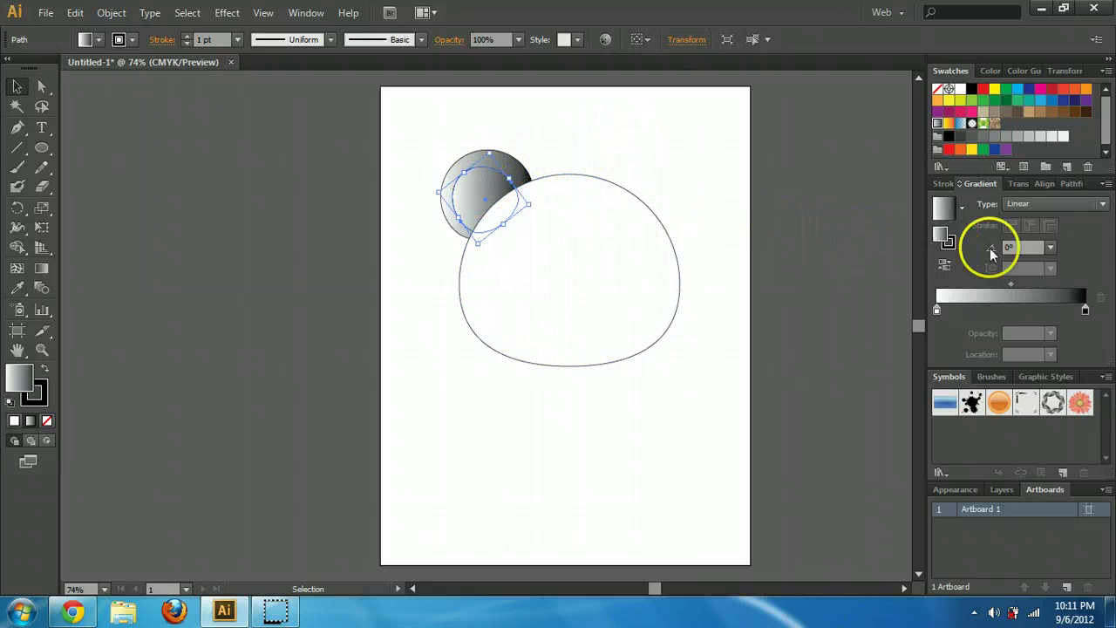
left_click_drag(937, 310, 1000, 310)
left_click_drag(1084, 310, 921, 304)
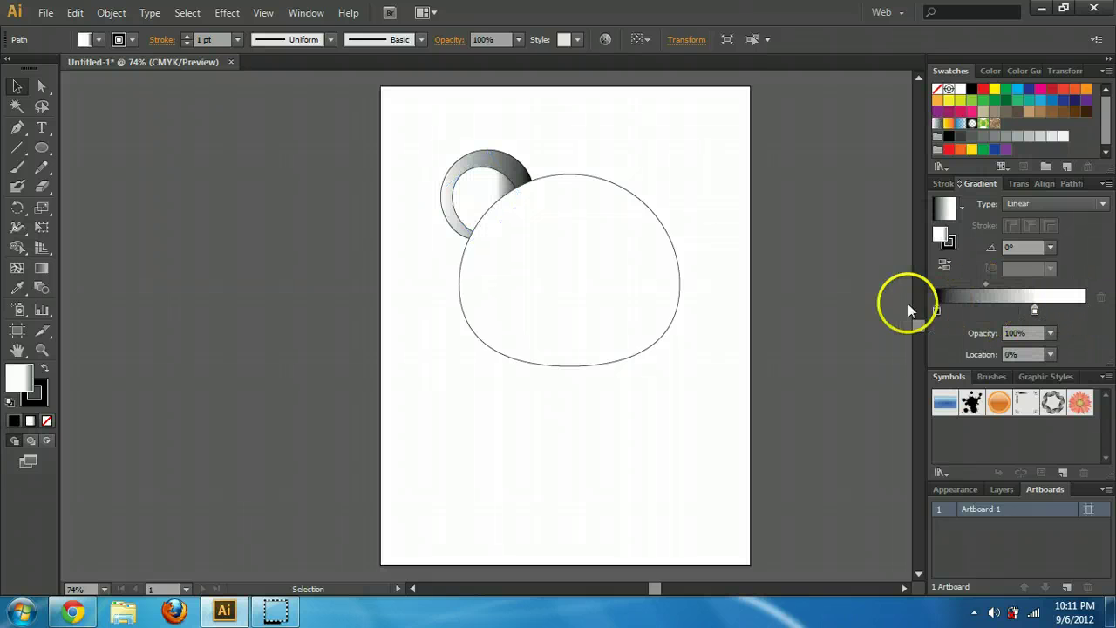
left_click_drag(1034, 312, 1096, 311)
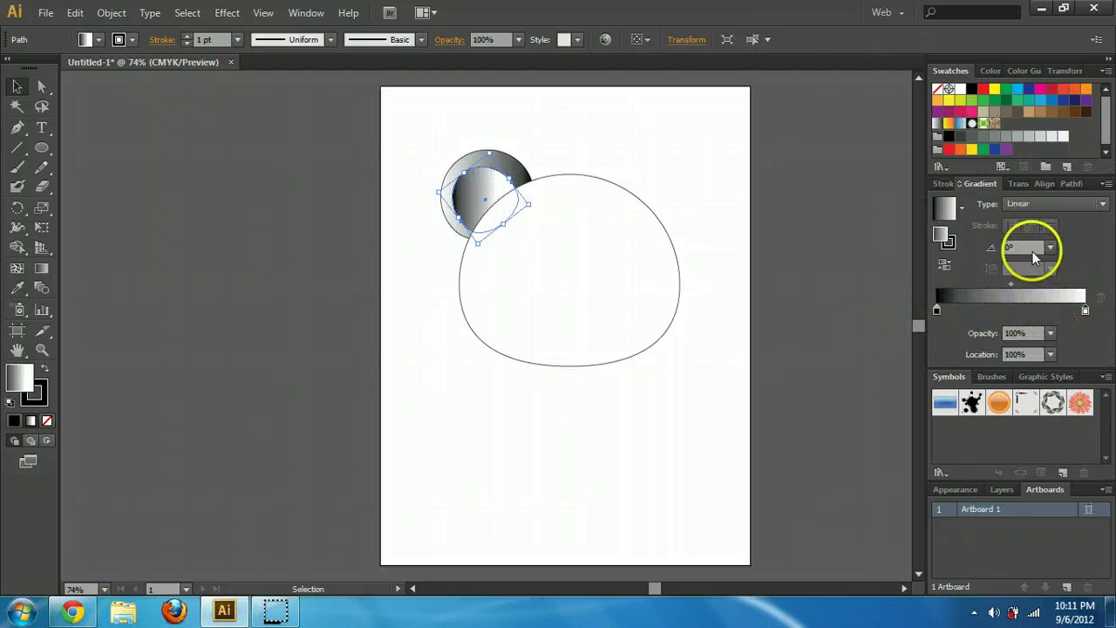
left_click(1051, 250)
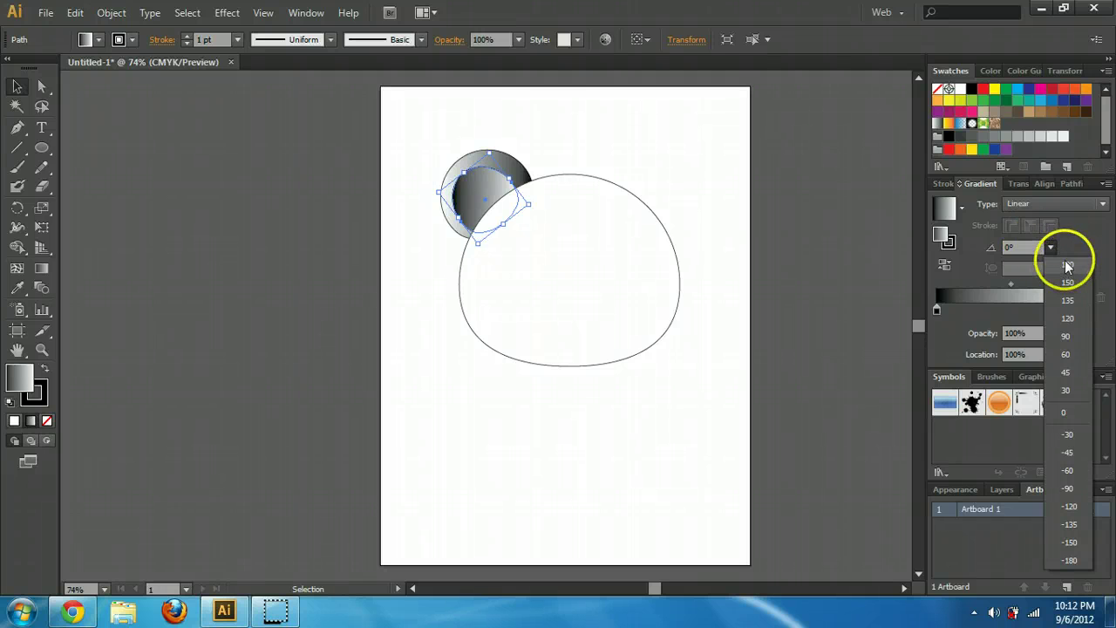
left_click(1066, 237)
left_click(624, 135)
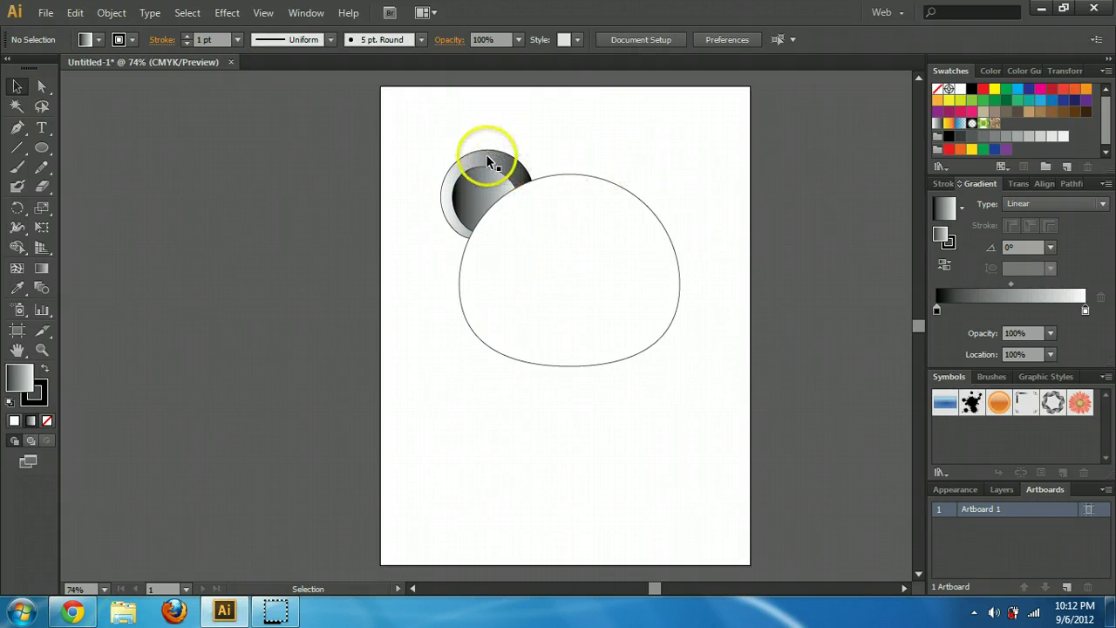
- Set the outer ear's stroke to None
mouse_move(478, 182)
left_mouse_down()
mouse_move(456, 162)
mouse_move(469, 153)
left_mouse_up()
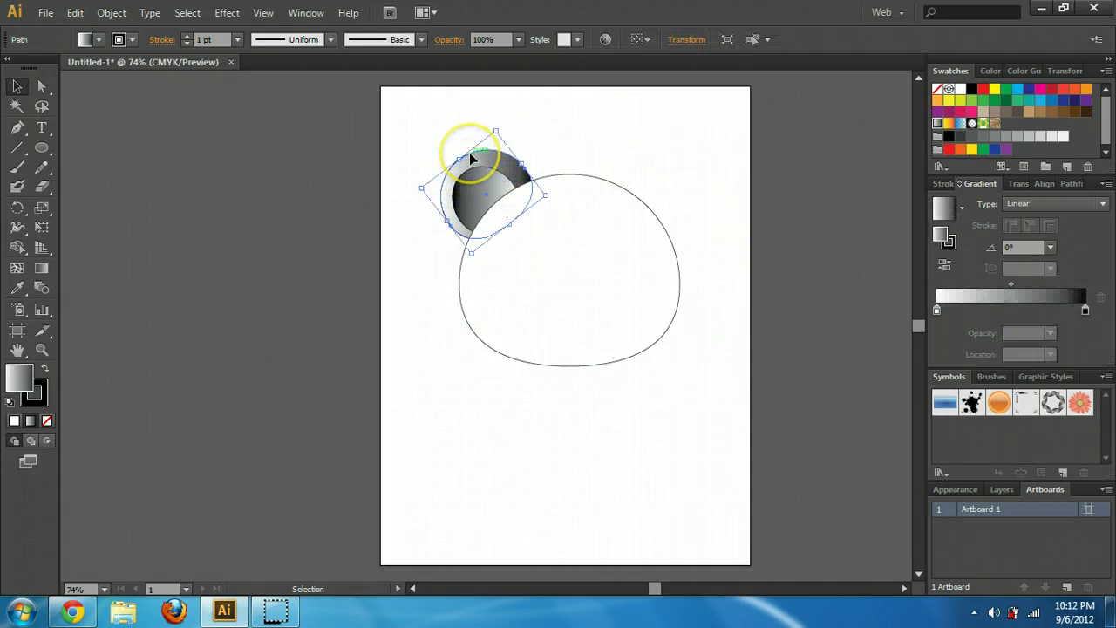
left_click(133, 40)
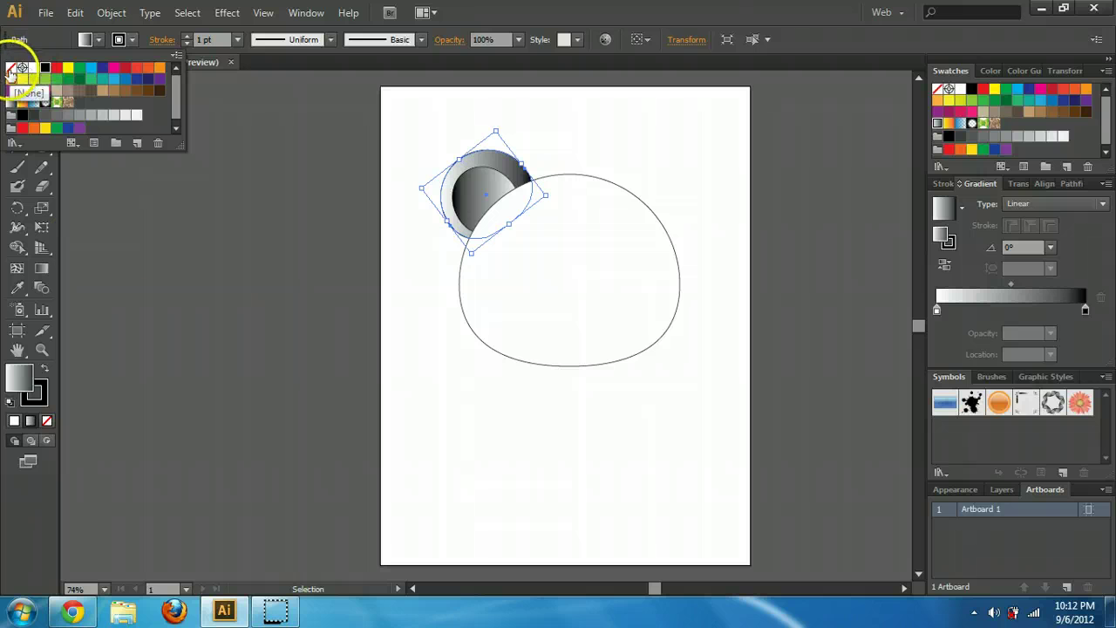
key("Escape")
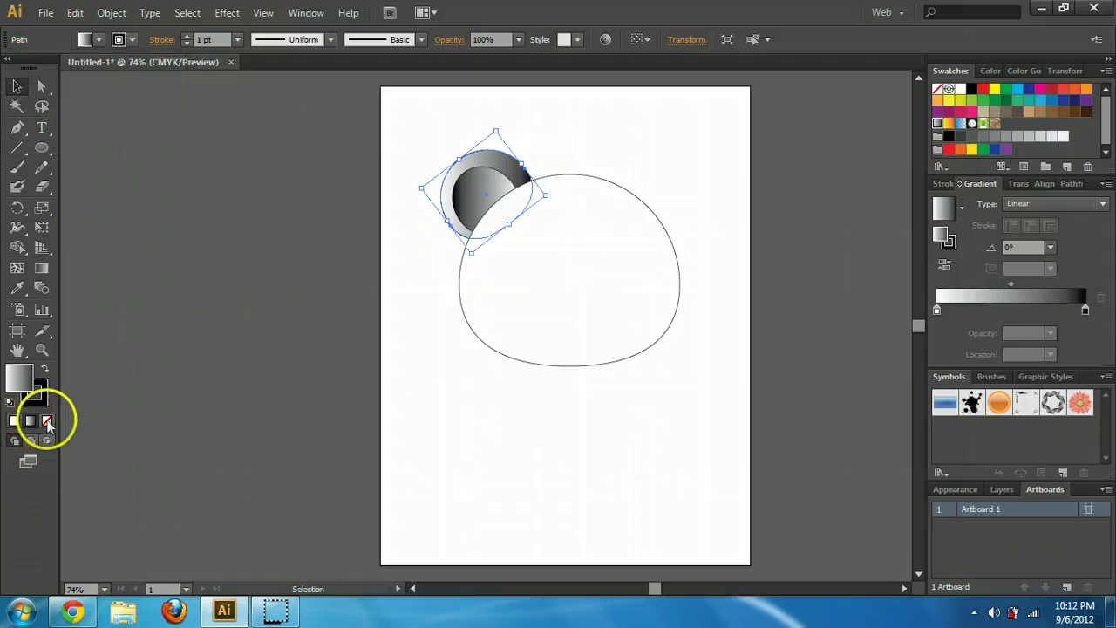
left_click(129, 41)
left_click(11, 67)
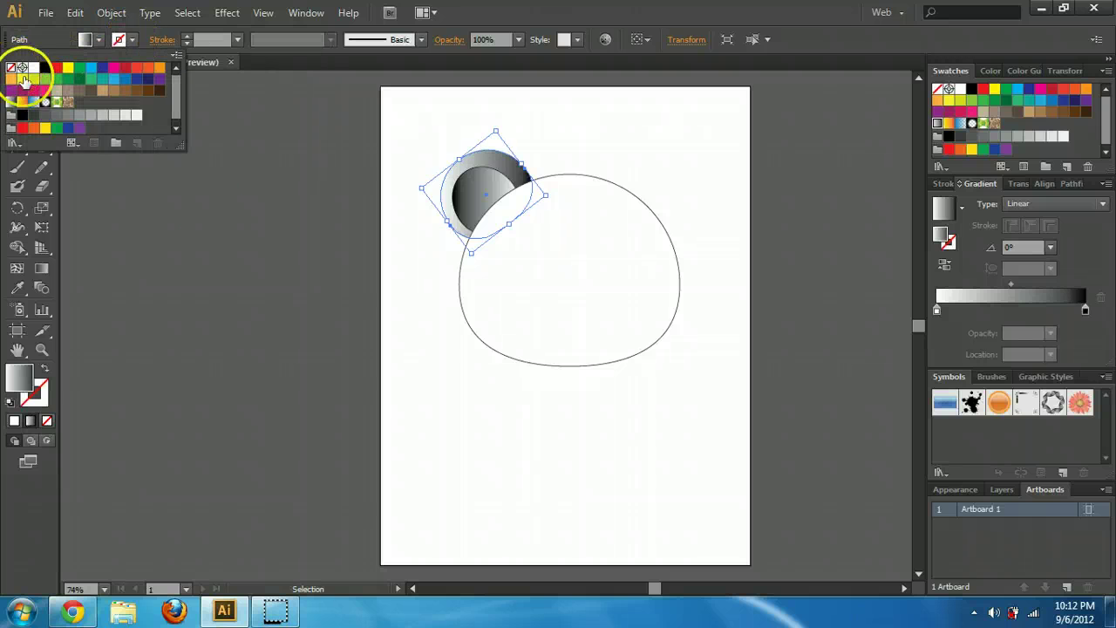
left_click(478, 410)
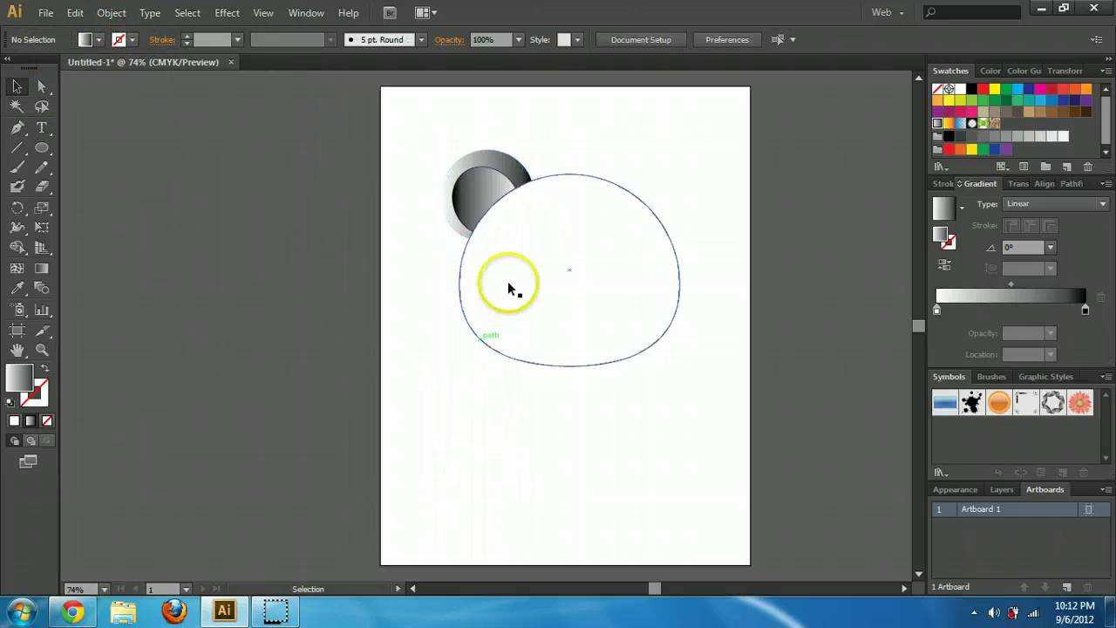
- Set the inner ear's stroke to None
left_click(498, 179)
left_click(129, 40)
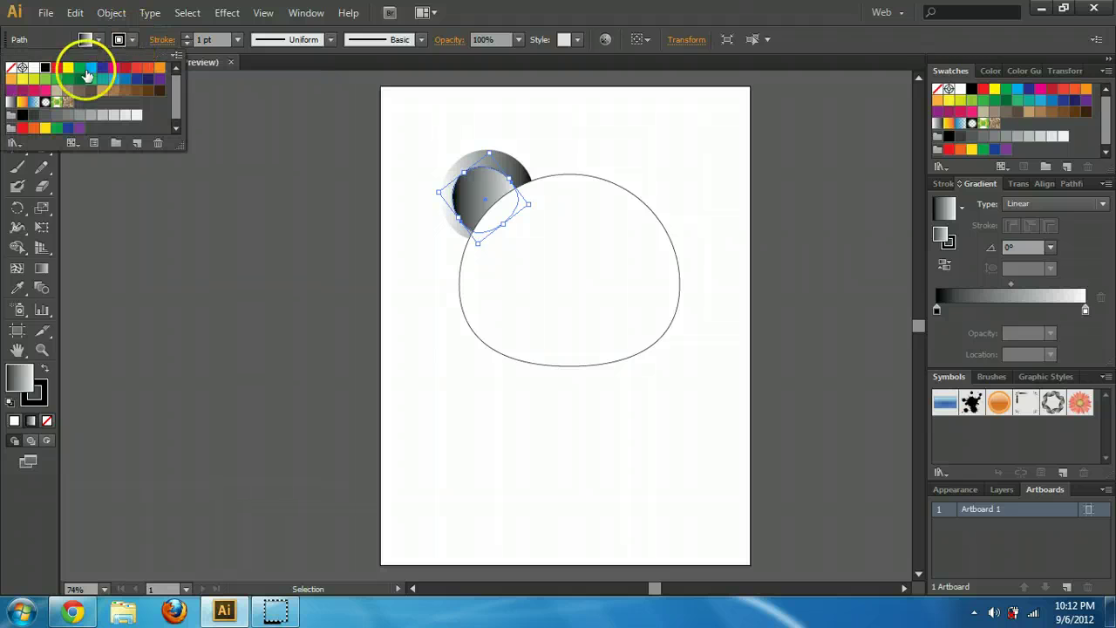
left_click(11, 75)
left_click(232, 294)
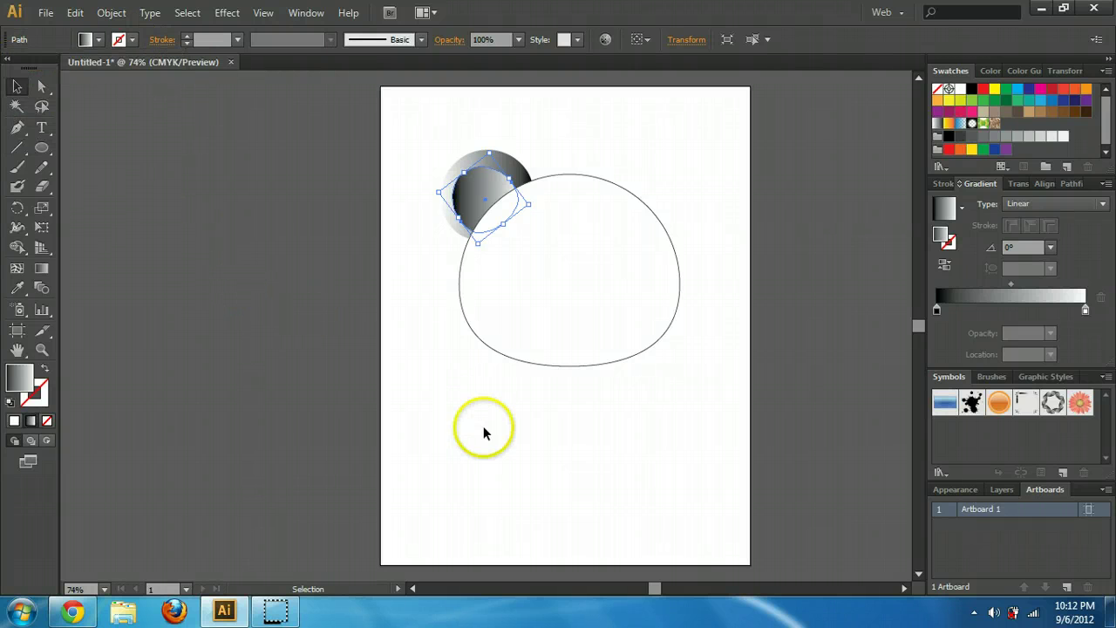
left_click(500, 425)
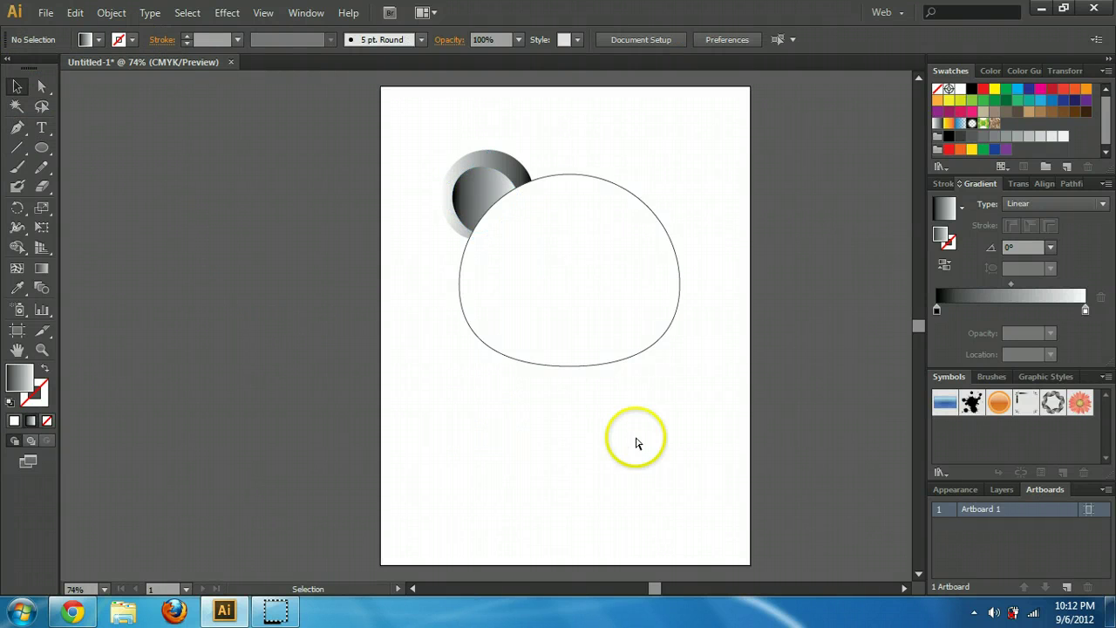
- Undo the stroke removal on both ear shapes
key("ctrl+z")
key("ctrl+z")
key("ctrl+z")
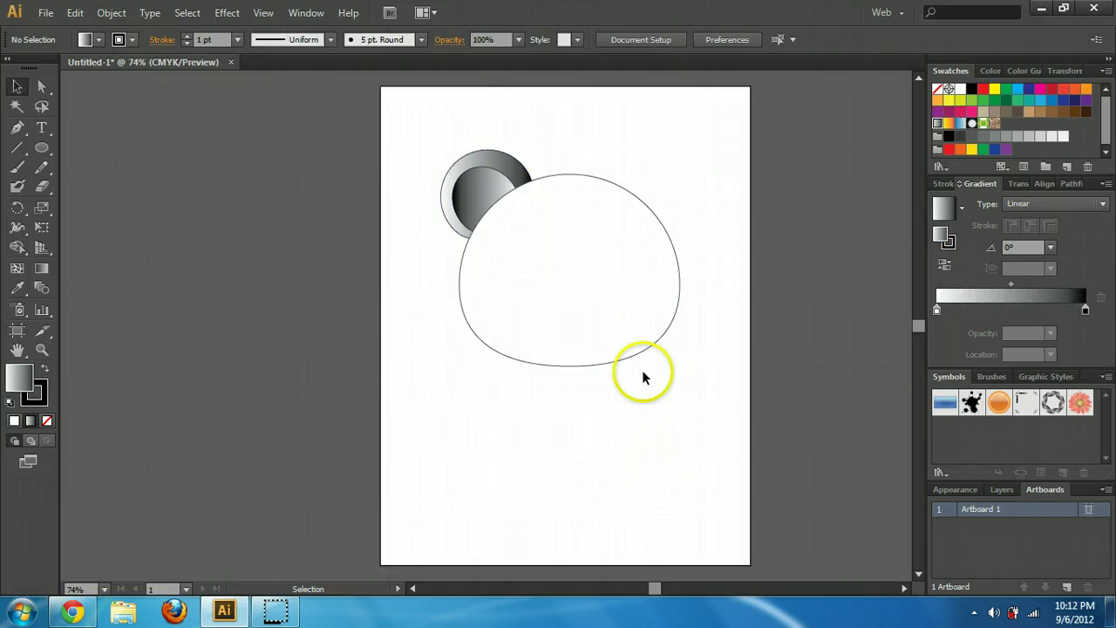
- Try a gradient angle of 150° on the outer ear
left_click(502, 164)
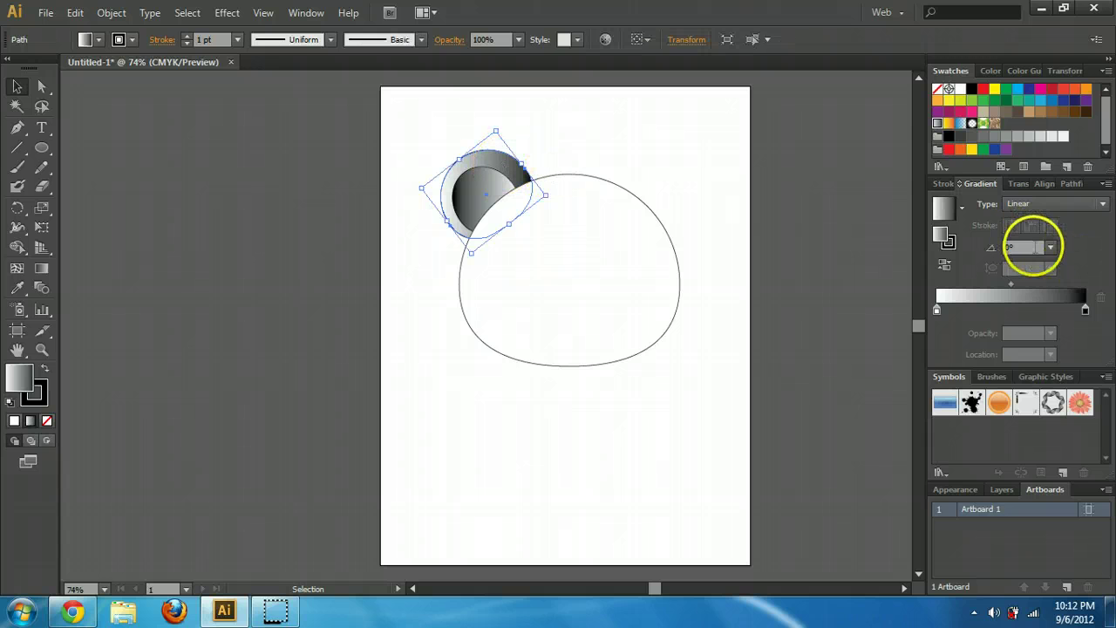
left_click(1050, 248)
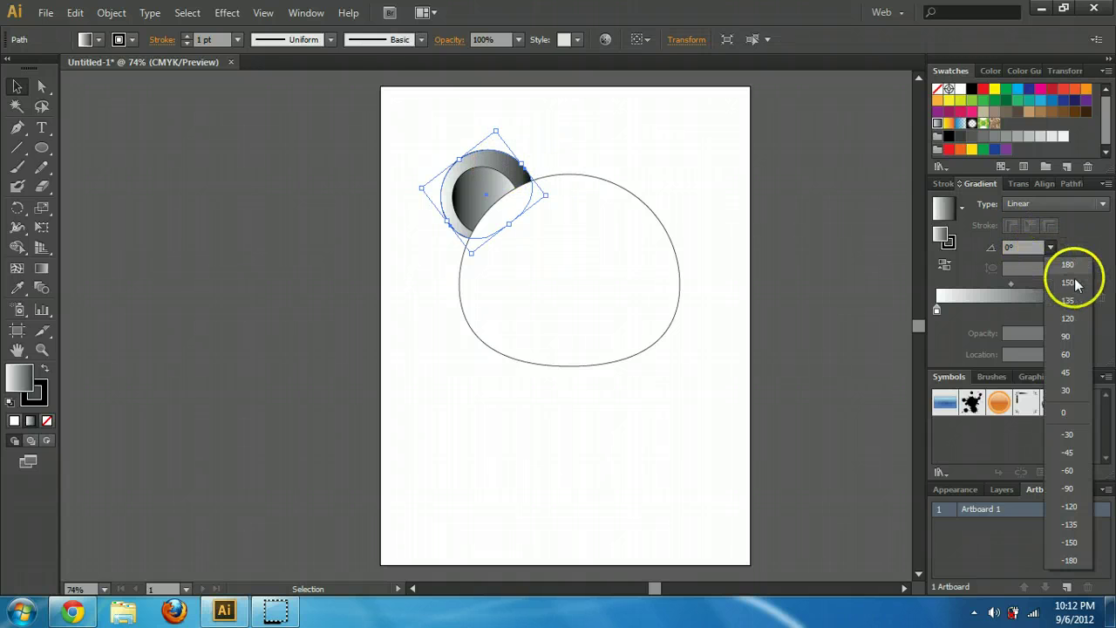
left_click(1076, 282)
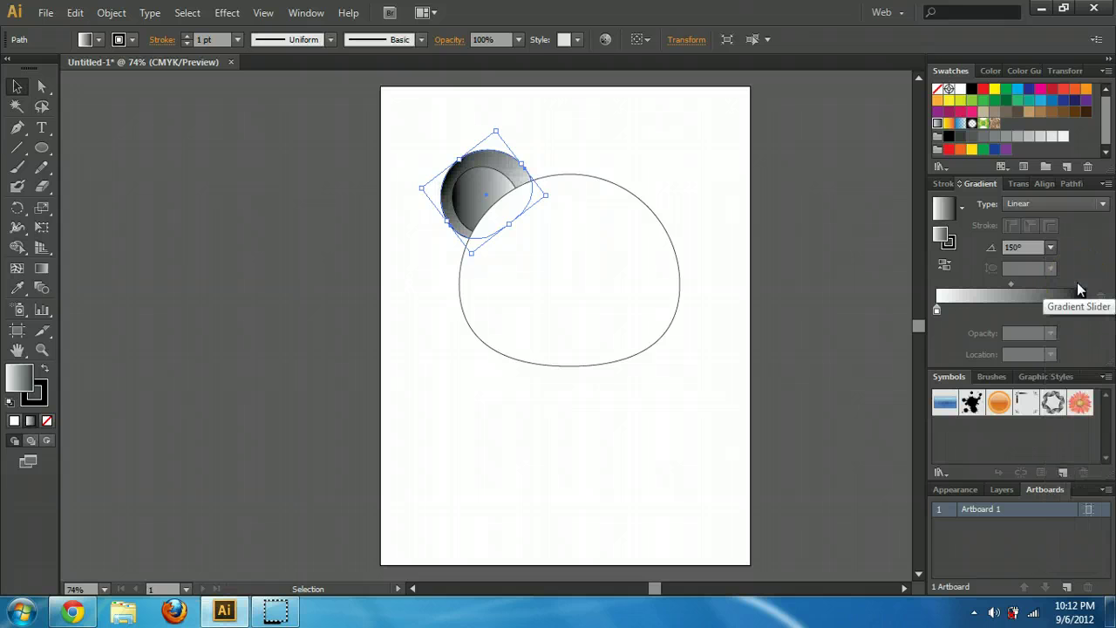
- Set the outer ear's gradient angle to 190°
left_click(1051, 248)
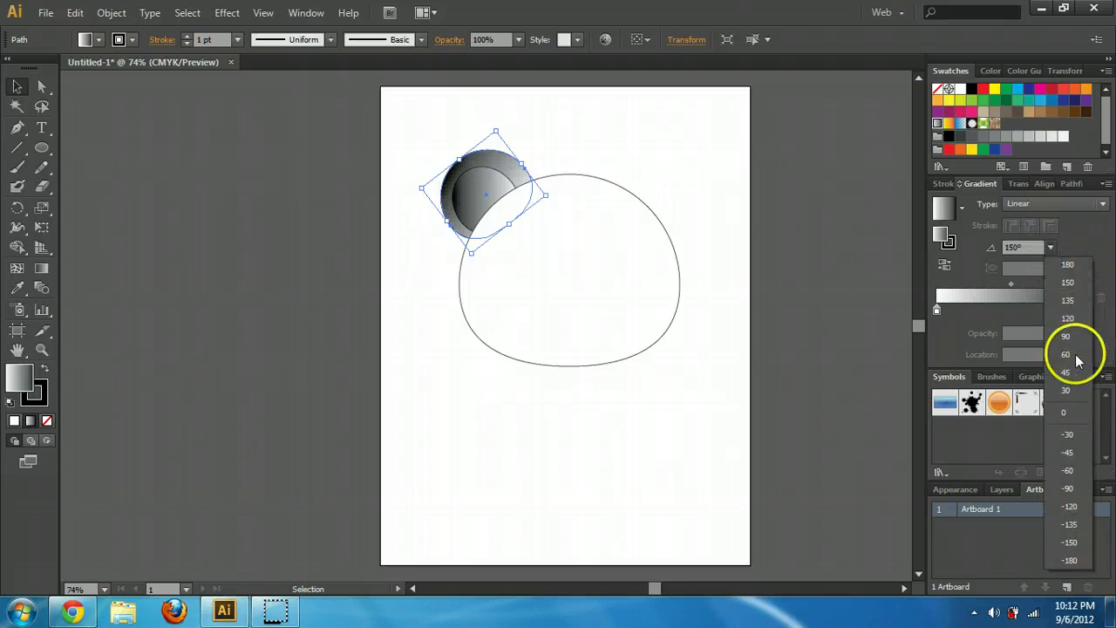
left_click(1015, 248)
left_click(1023, 250)
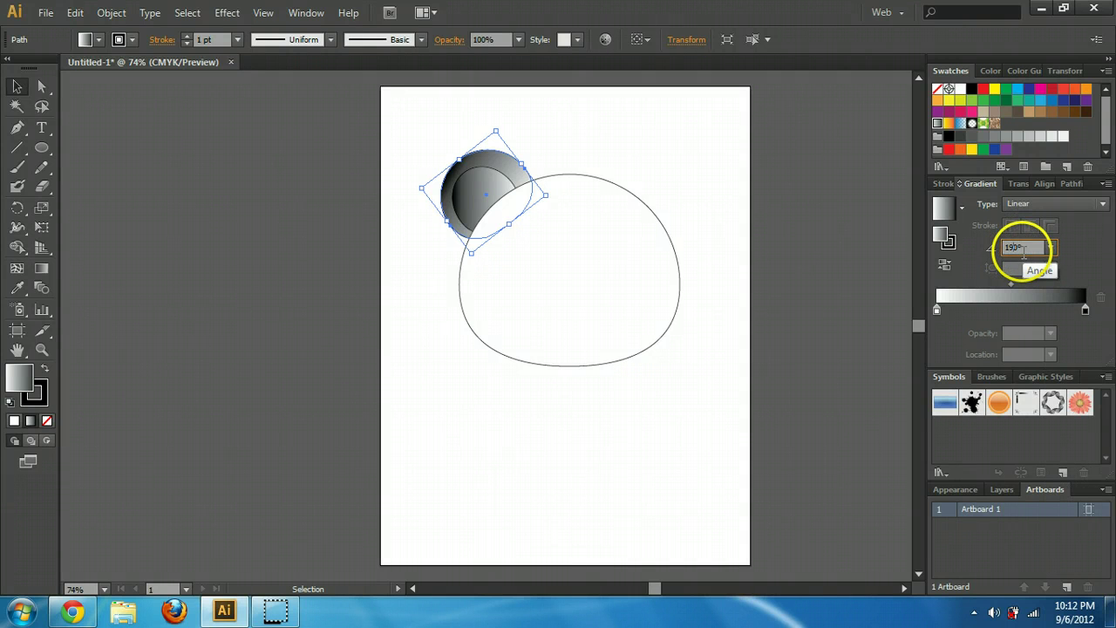
key("Return")
left_click(605, 125)
- Set the inner ear's gradient angle to 180°
left_click(511, 178)
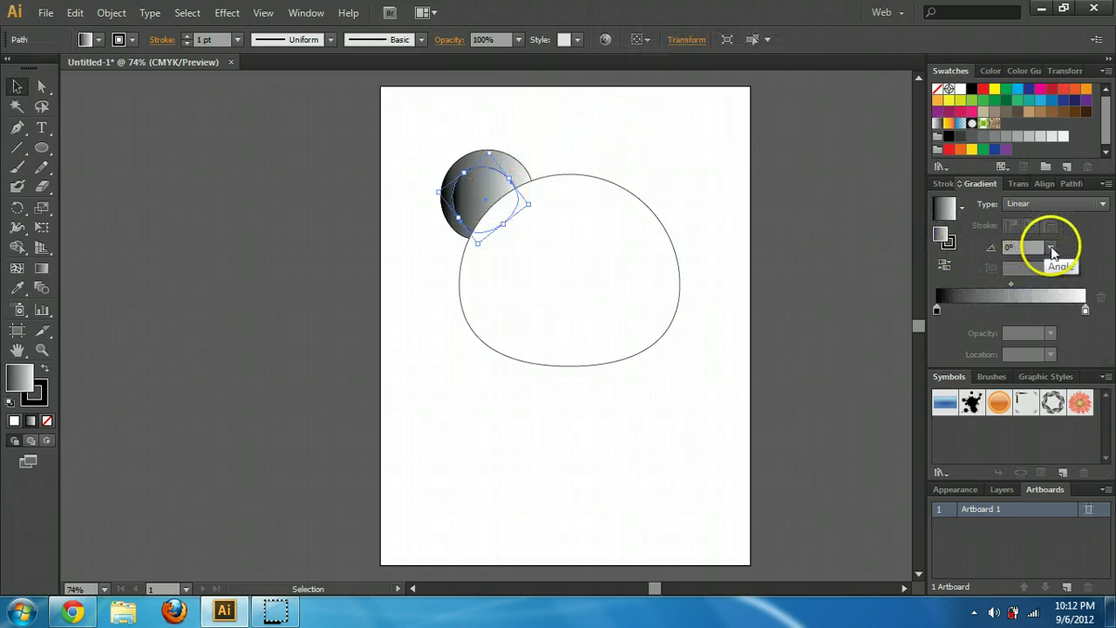
left_click(1049, 249)
left_click(1065, 266)
left_click(719, 164)
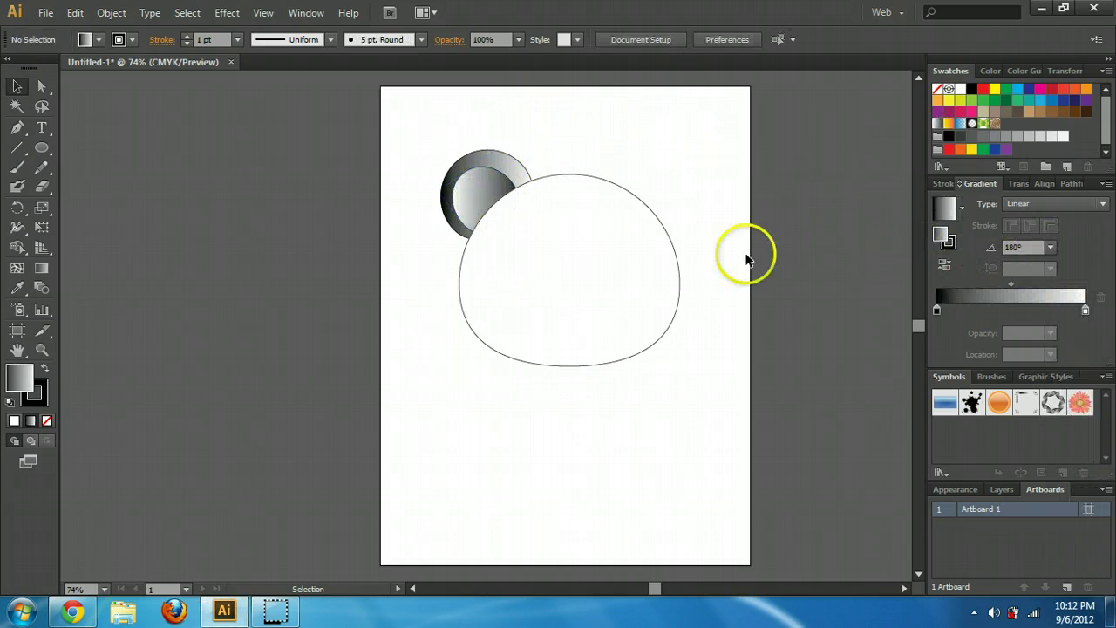
- Shift the inner ear's gradient slightly toward the head with the Gradient tool
left_click(482, 180)
left_click(617, 185, "shift")
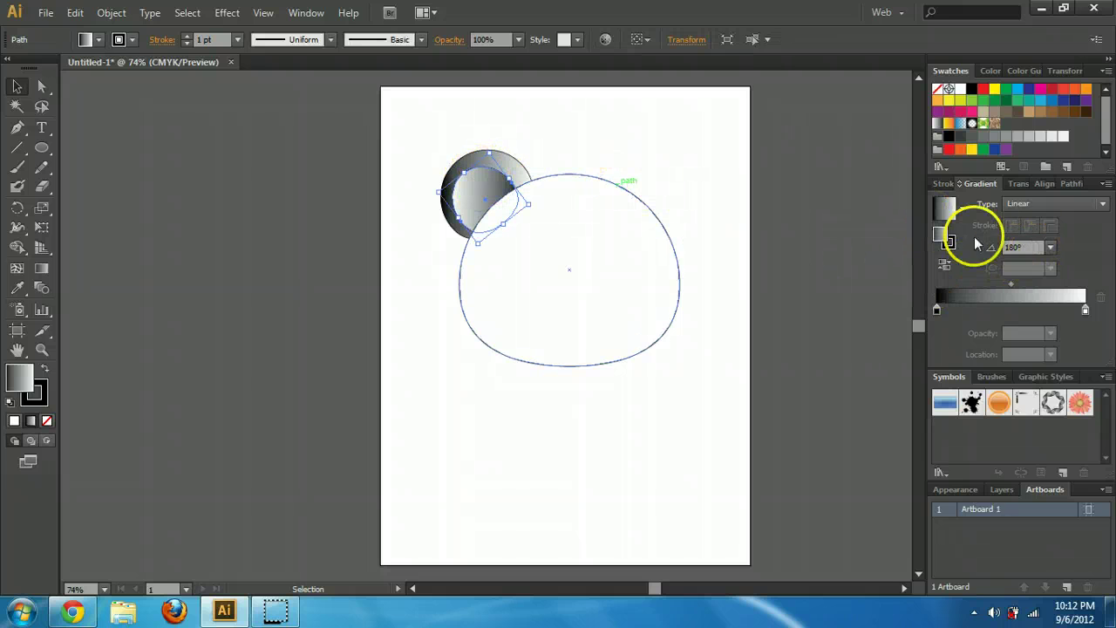
left_click(41, 268)
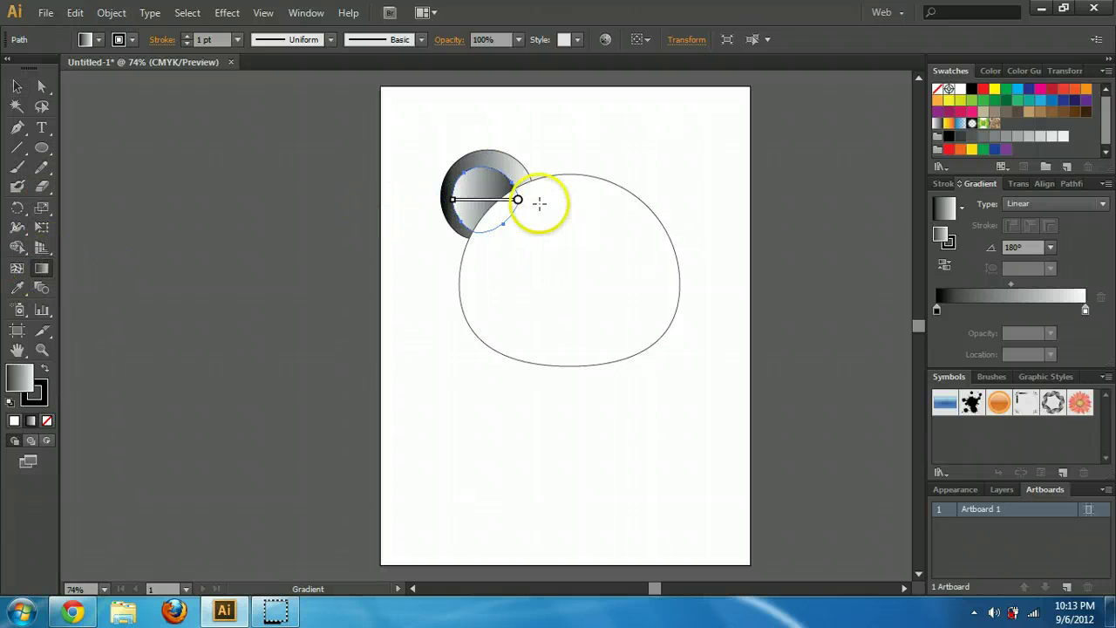
mouse_move(517, 199)
left_mouse_down()
mouse_move(512, 190)
mouse_move(517, 211)
mouse_move(522, 202)
mouse_move(455, 203)
mouse_move(459, 216)
mouse_move(444, 229)
mouse_move(453, 199)
mouse_move(522, 201)
left_mouse_up()
left_click(18, 86)
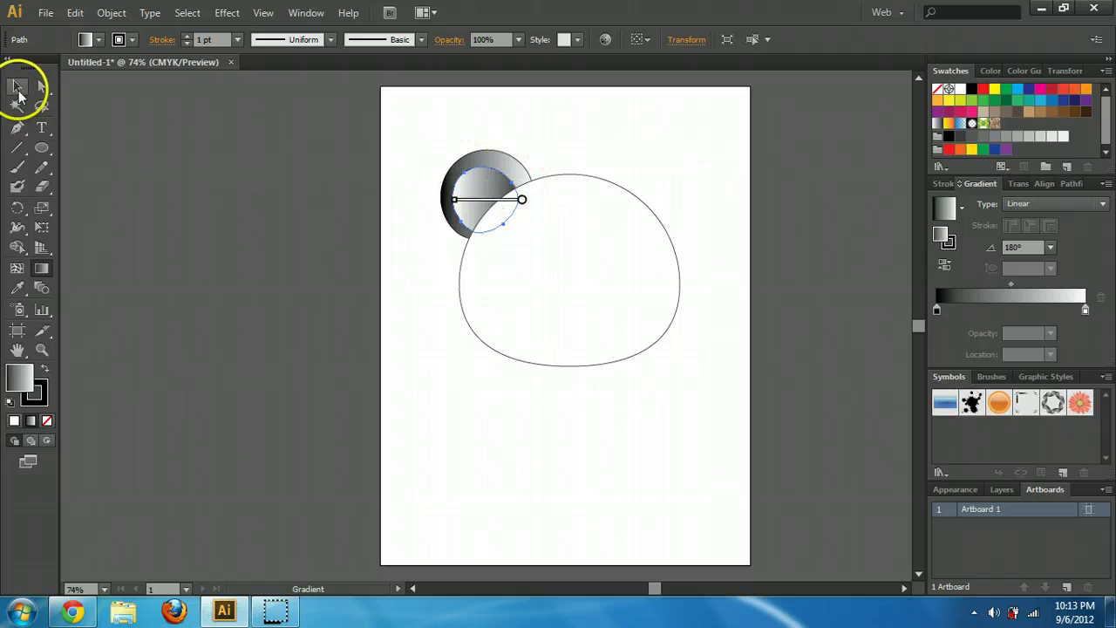
- Set the inner ear's gradient angle to -150°
left_click(475, 200)
left_click(1024, 246)
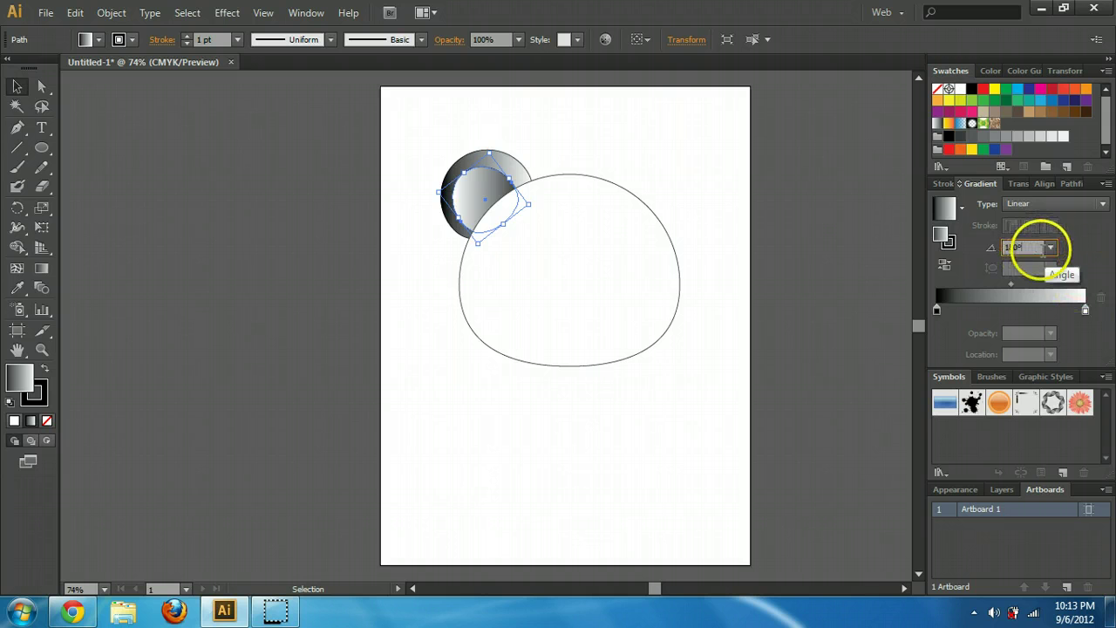
left_click(1051, 247)
left_click(1085, 542)
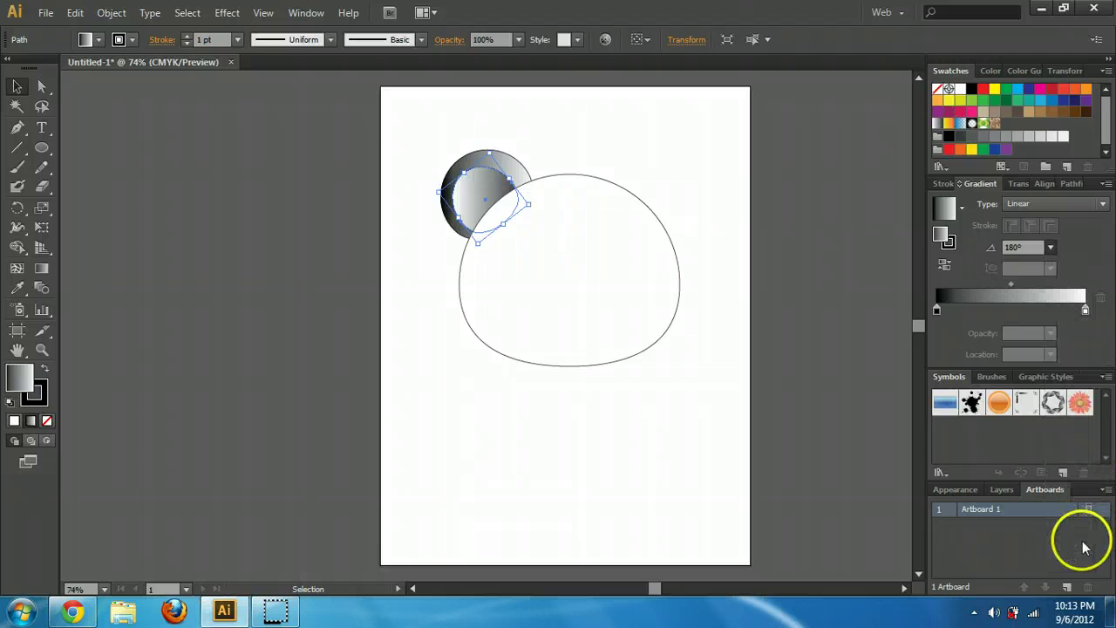
left_click(624, 150)
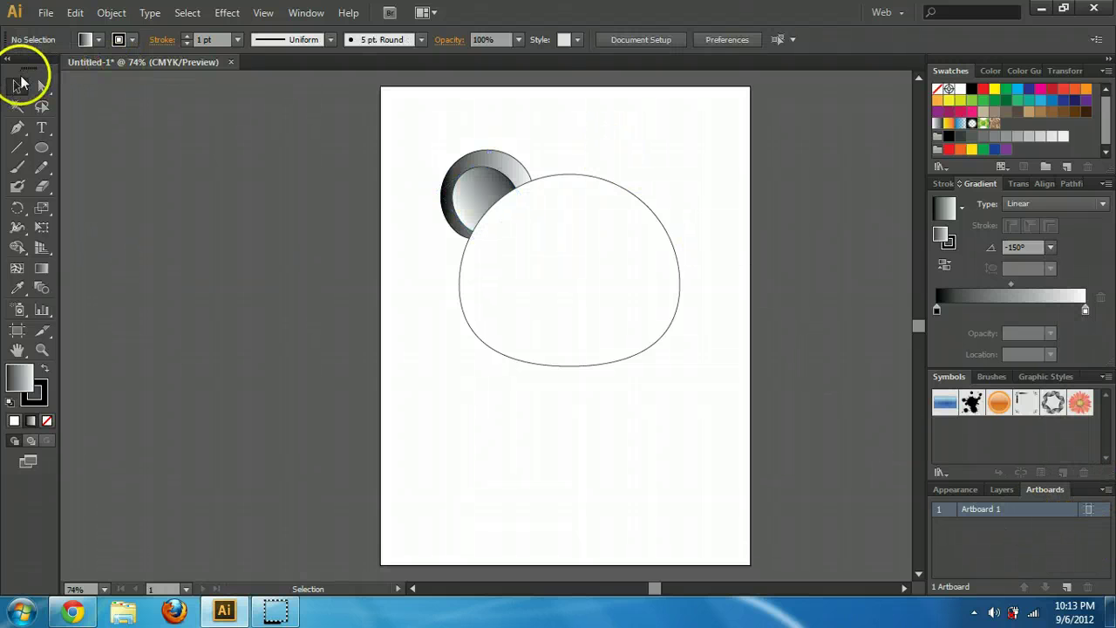
- Select the outer and inner ear shapes without the head and duplicate them in place
left_click_drag(419, 137, 541, 251)
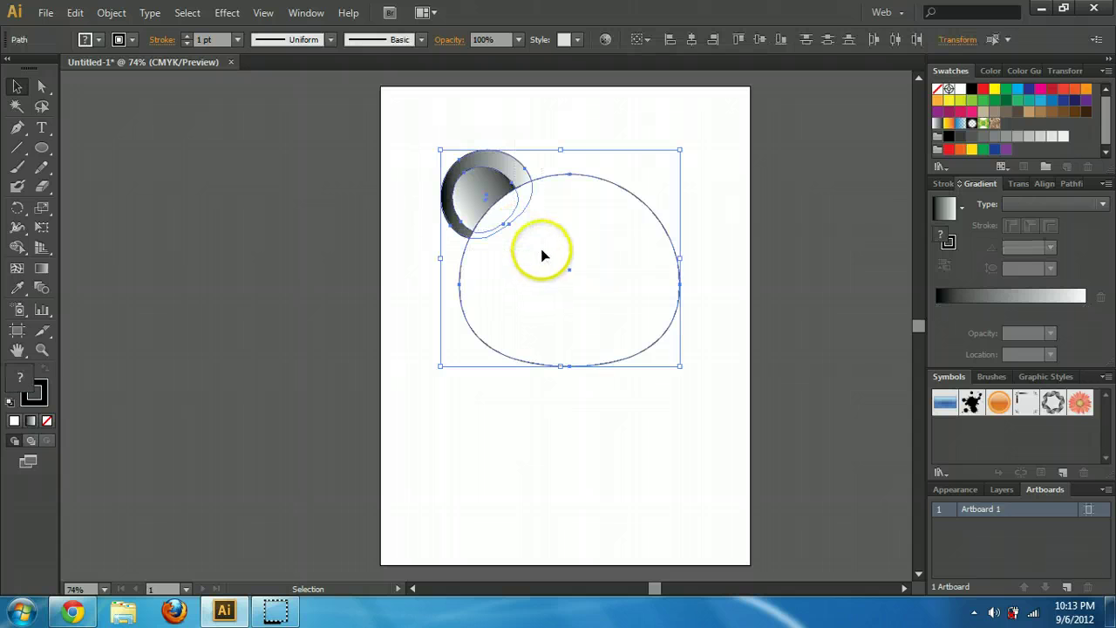
left_click(632, 200, "shift")
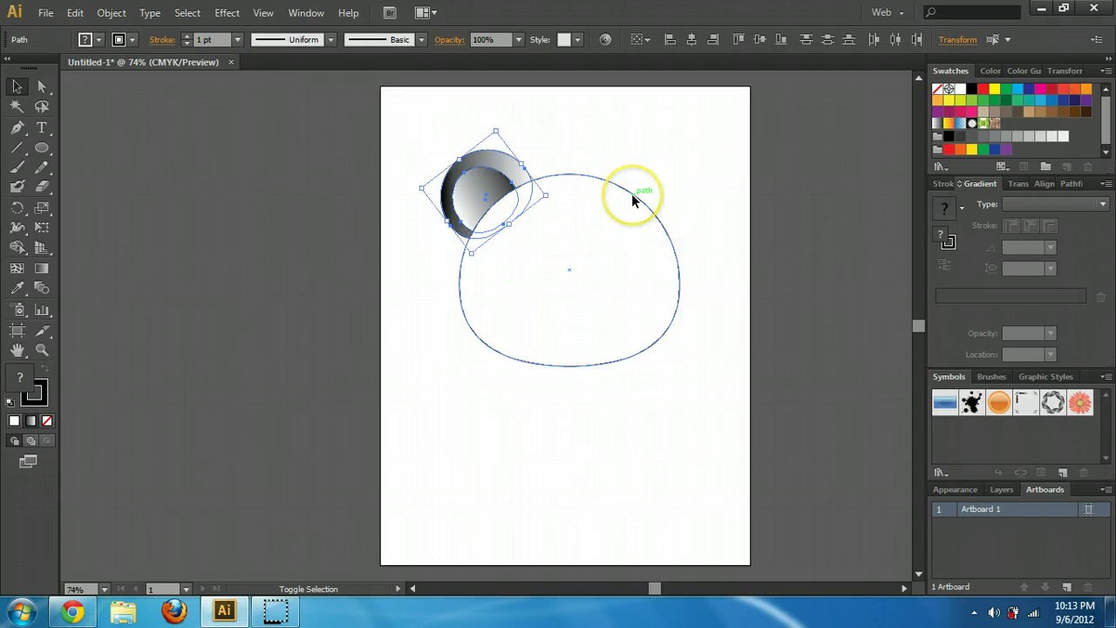
left_click(554, 127)
left_click_drag(554, 124, 414, 261)
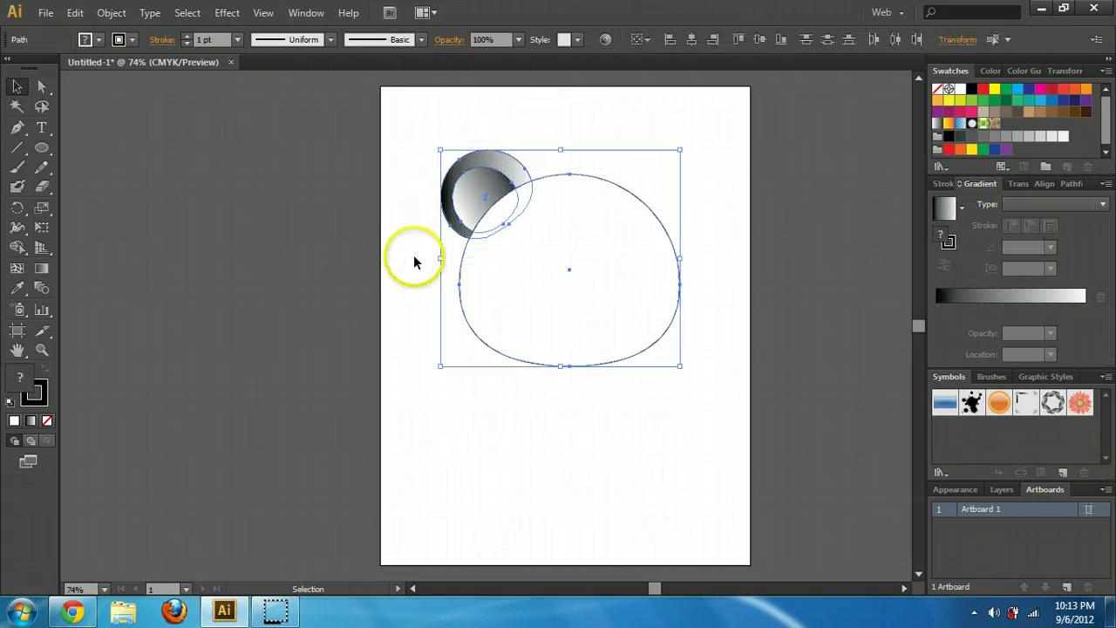
left_click(607, 180, "shift")
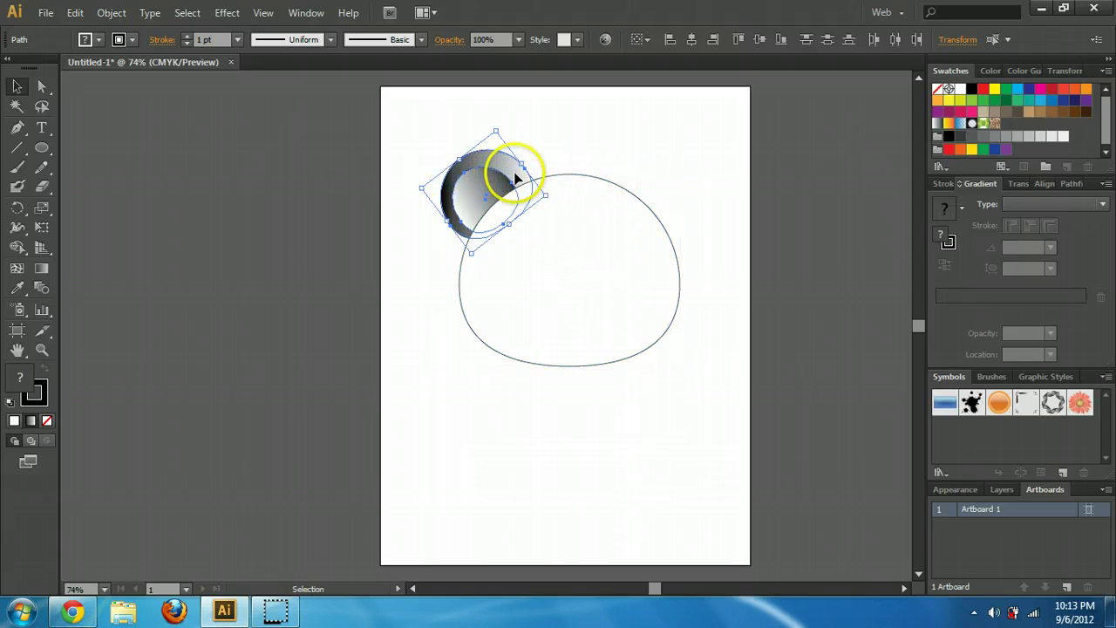
key("ctrl")
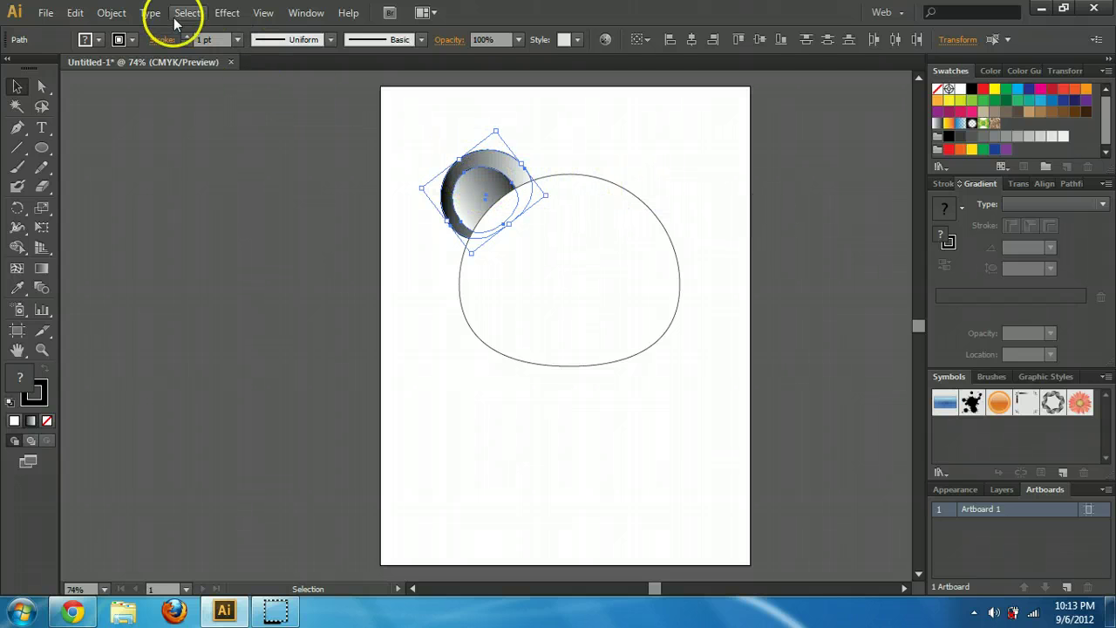
- Reflect the duplicated ear shapes across the vertical axis
left_click(232, 12)
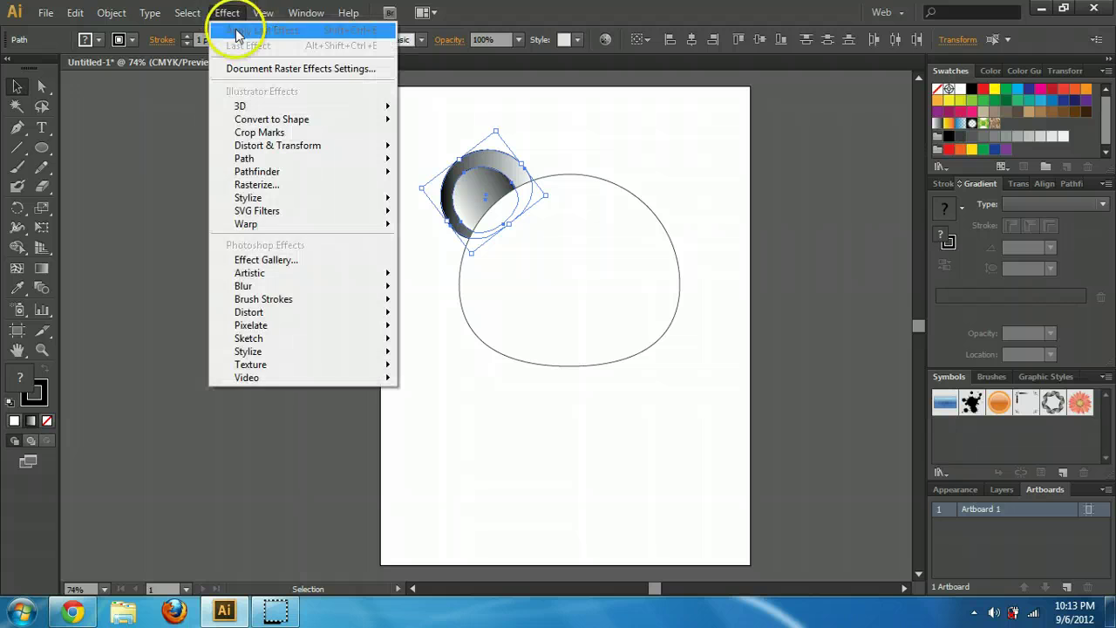
left_click(187, 12)
left_click(109, 13)
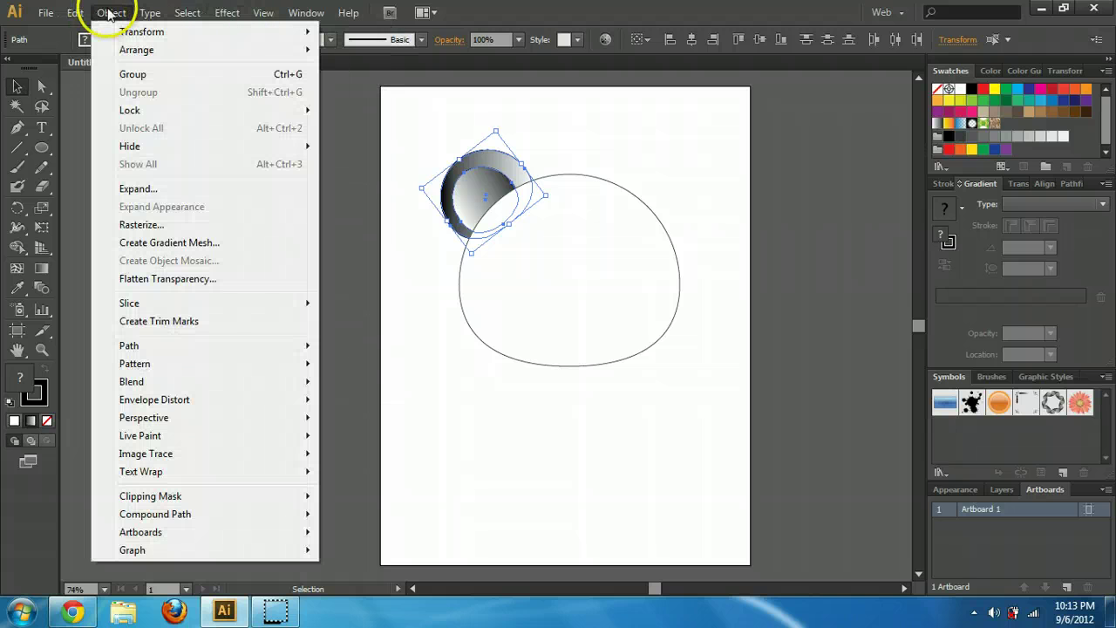
mouse_move(129, 32)
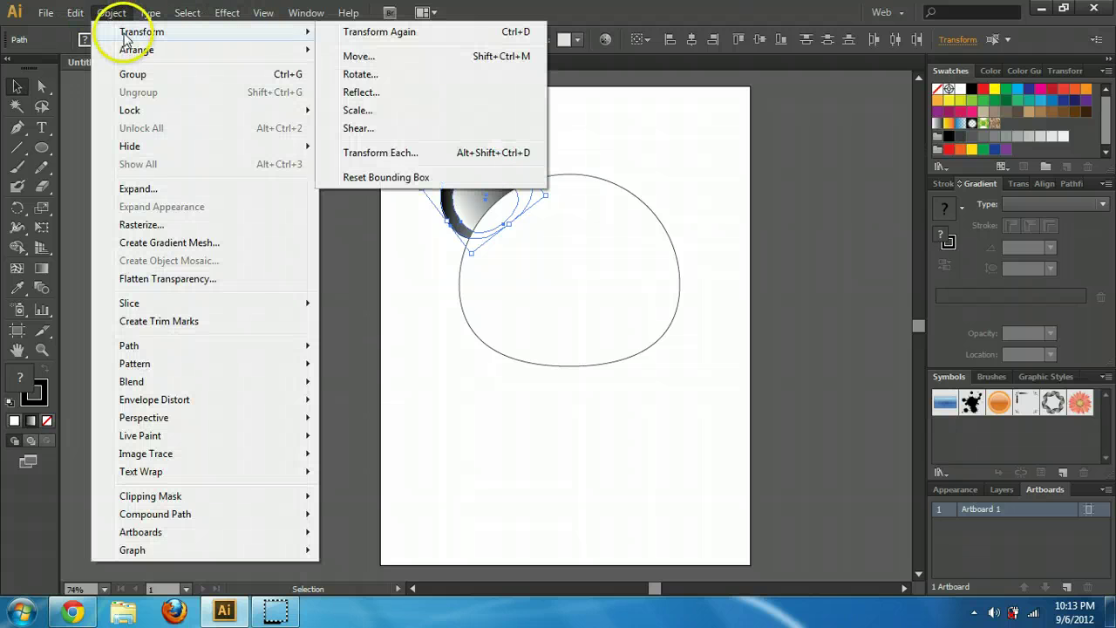
left_click(361, 92)
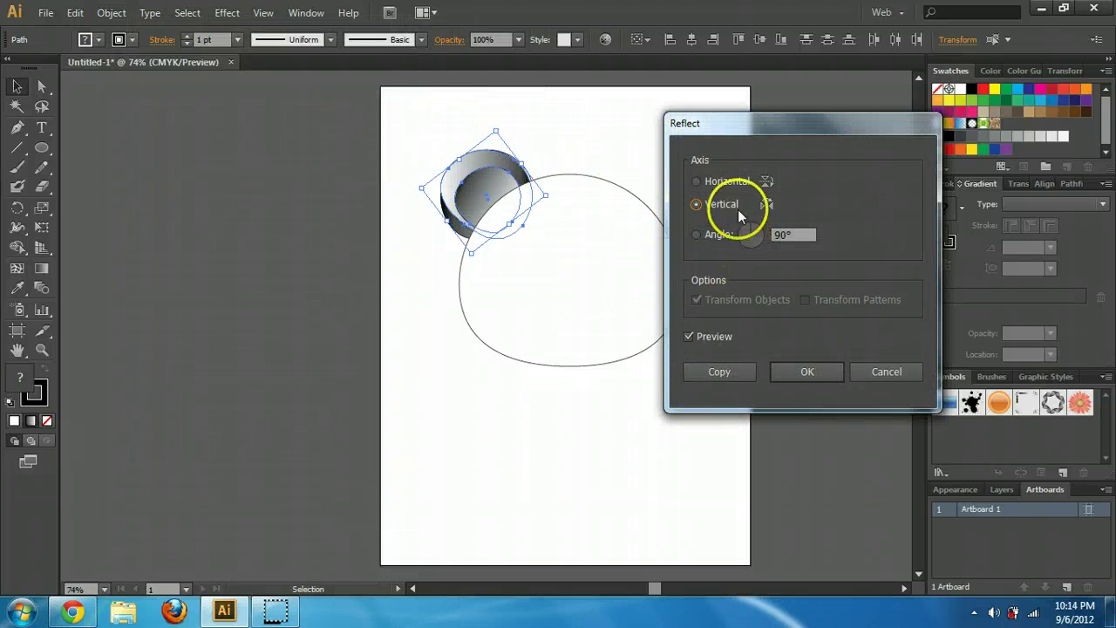
left_click(697, 181)
left_click(697, 204)
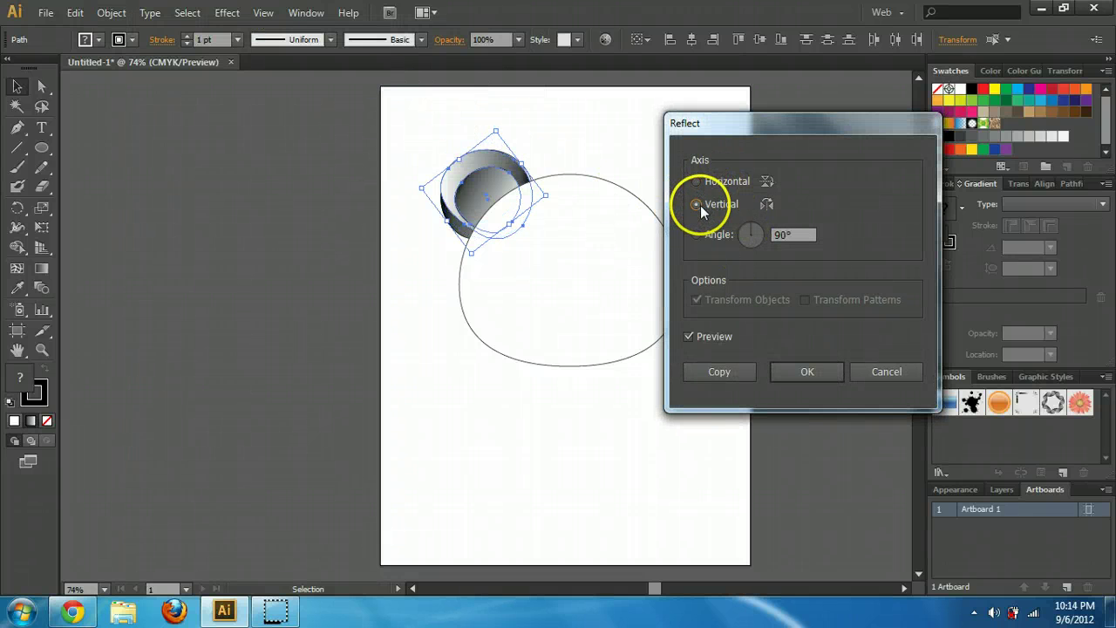
left_click(693, 337)
left_click(690, 337)
left_click(795, 372)
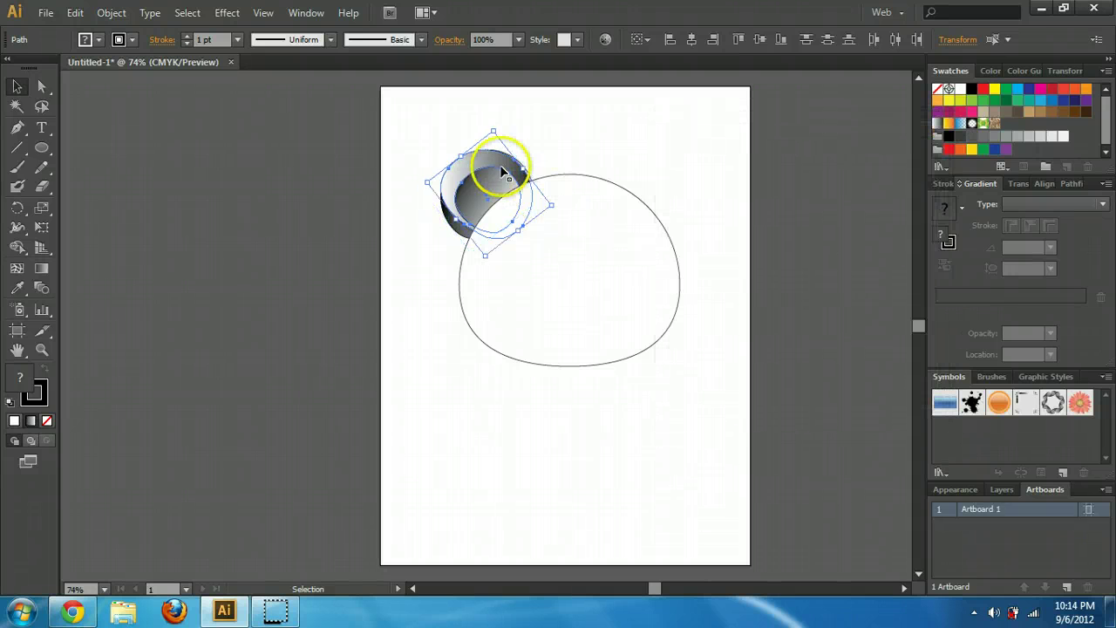
- Move the reflected ear about 270 pt horizontally to the opposite side of the head
left_click_drag(499, 179, 661, 192)
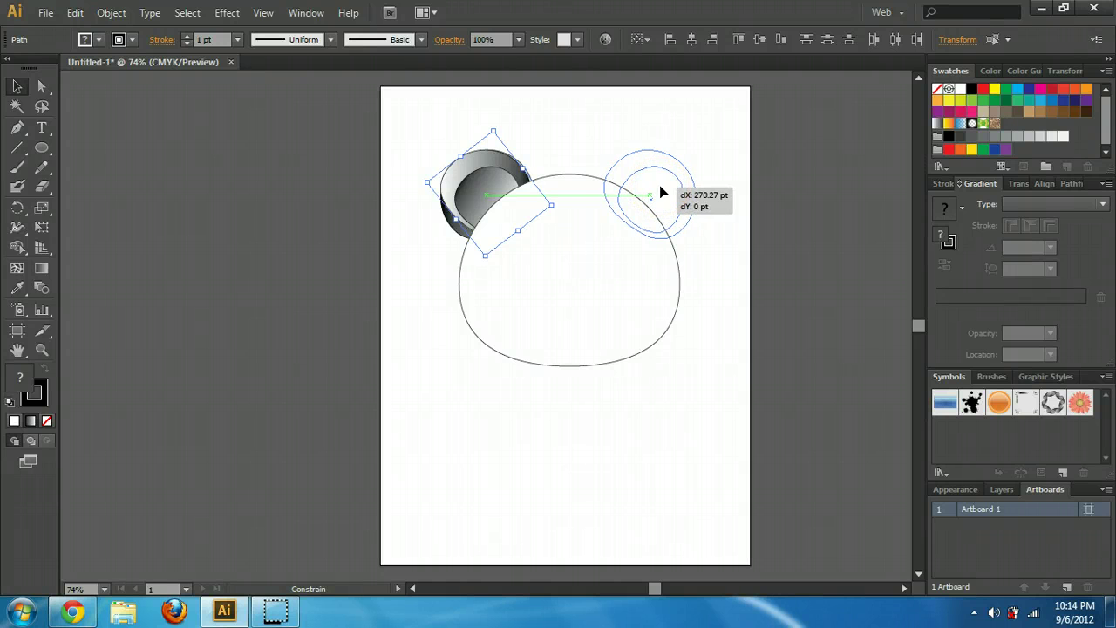
left_click_drag(660, 186, 660, 185)
left_click(759, 361)
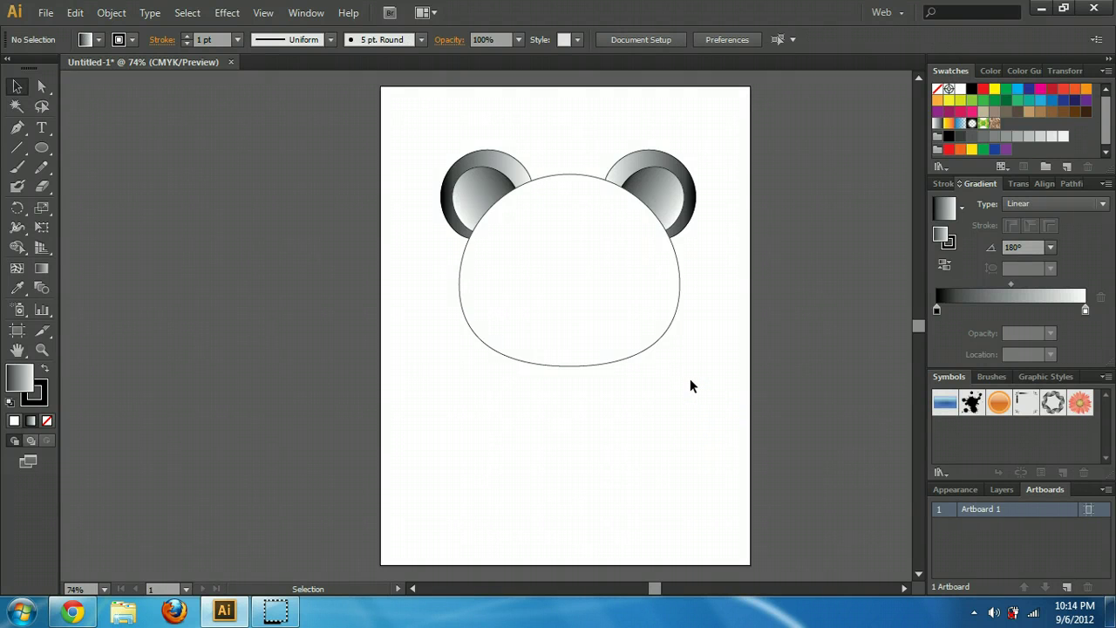
- Fill the head with the black-and-white gradient and set its type to Radial
left_click(611, 266)
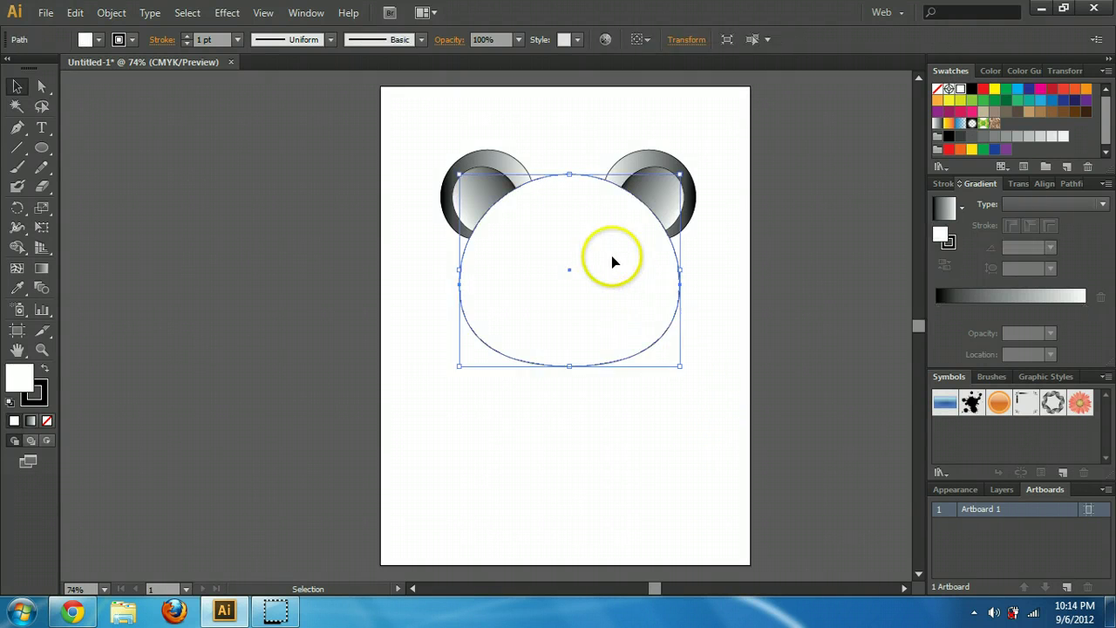
key("ctrl+shift+bracketleft")
left_click(697, 431)
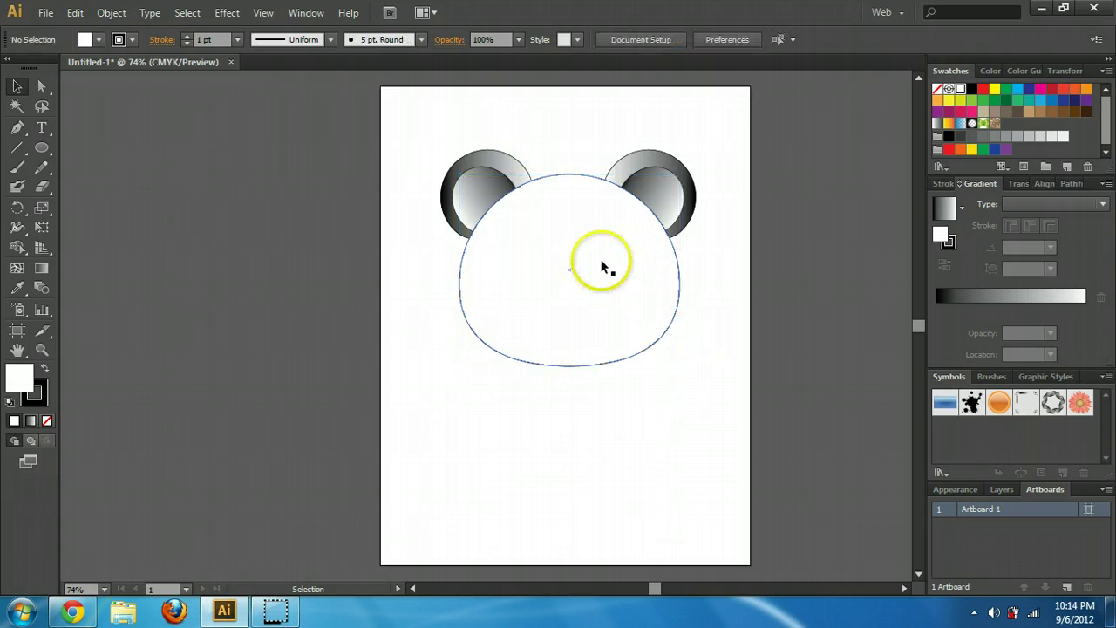
left_click(612, 266)
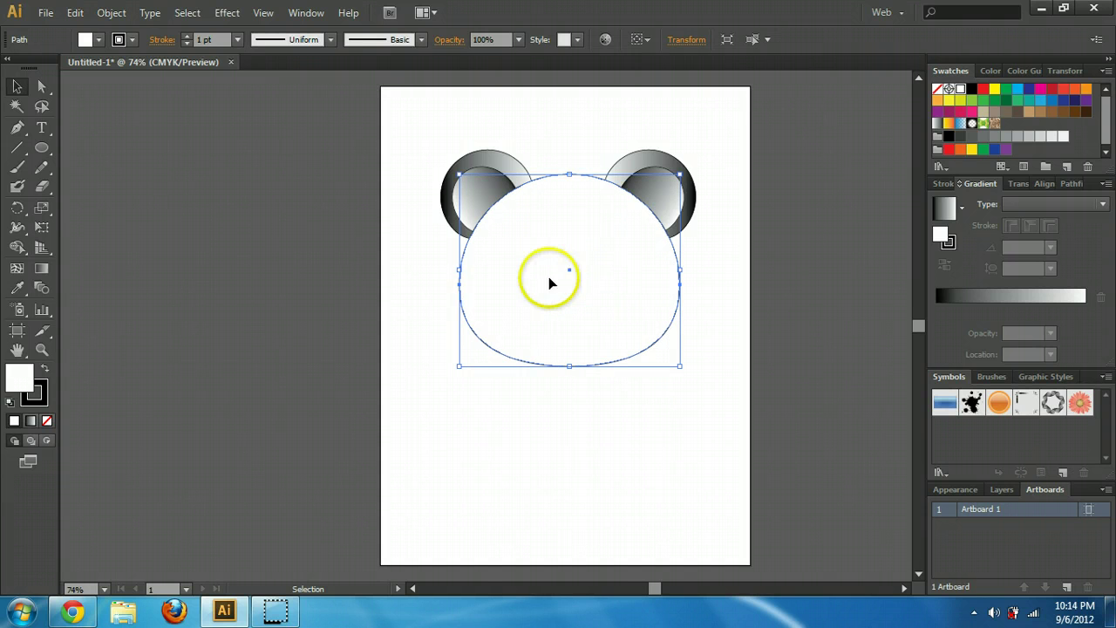
left_click(945, 211)
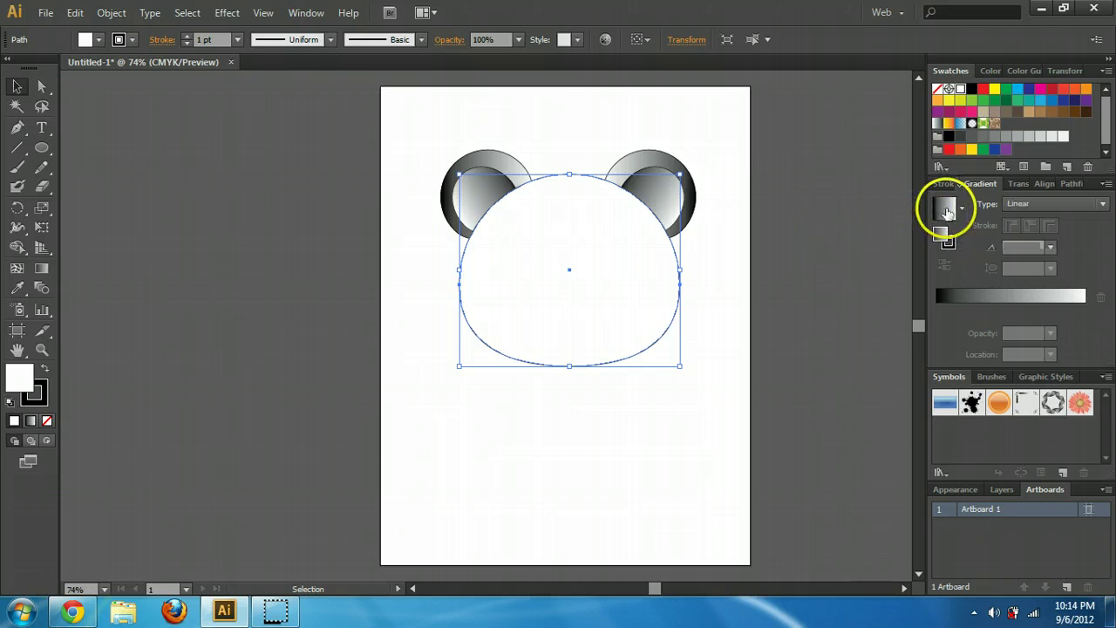
left_click(946, 212)
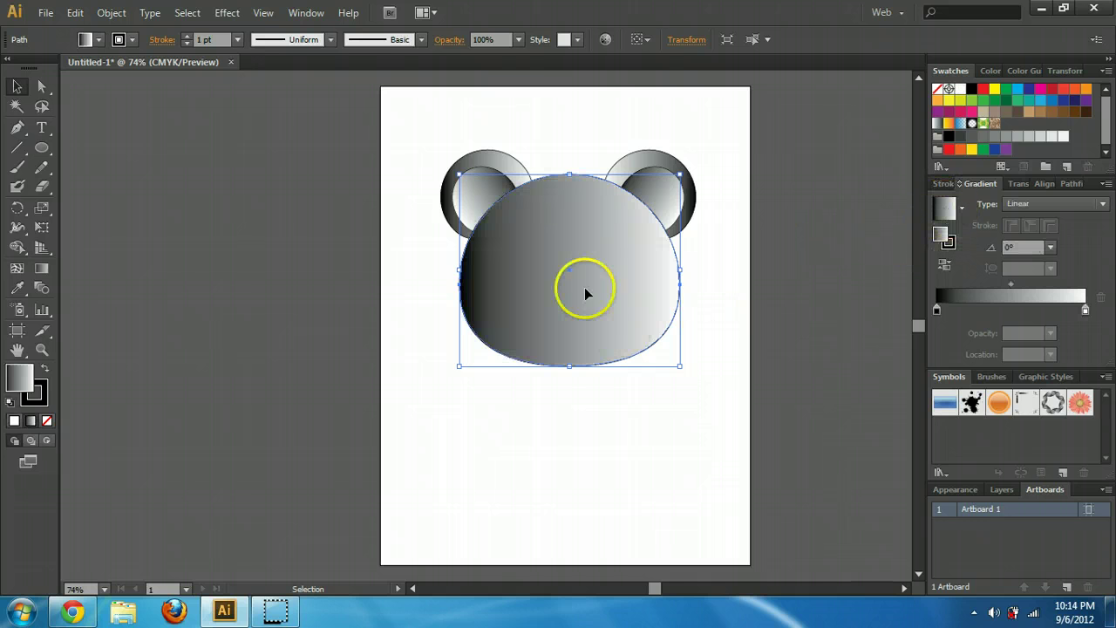
left_click(1057, 204)
left_click(1057, 239)
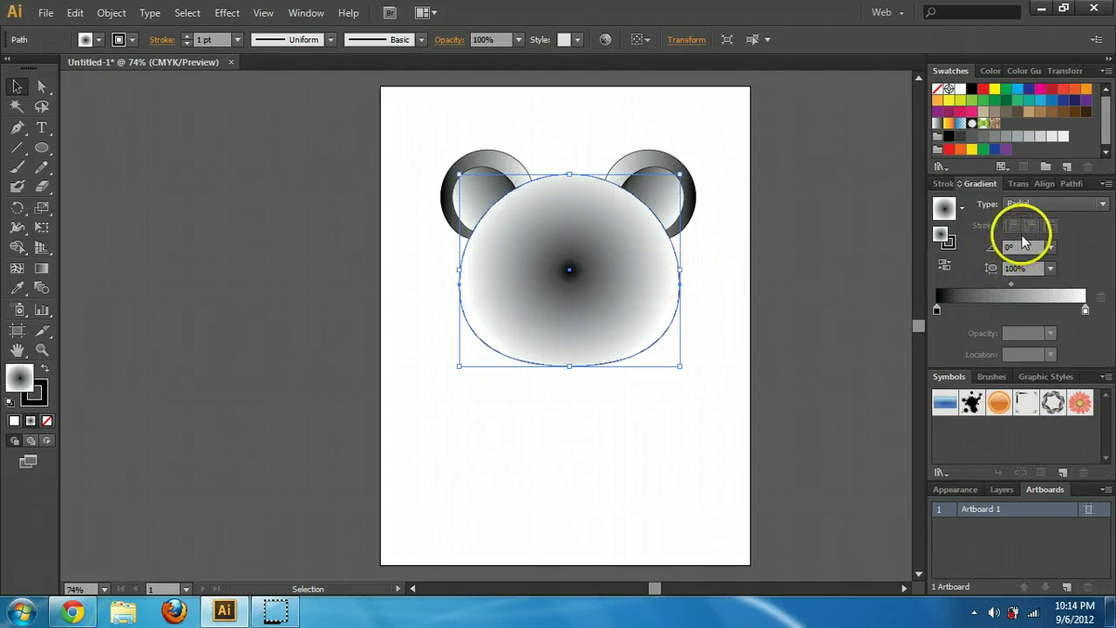
- Rearrange the head's gradient stops so white is at the center and black is on the outside
left_click(1014, 295)
left_click_drag(938, 310, 1022, 310)
scroll(918, 315, "up", 3)
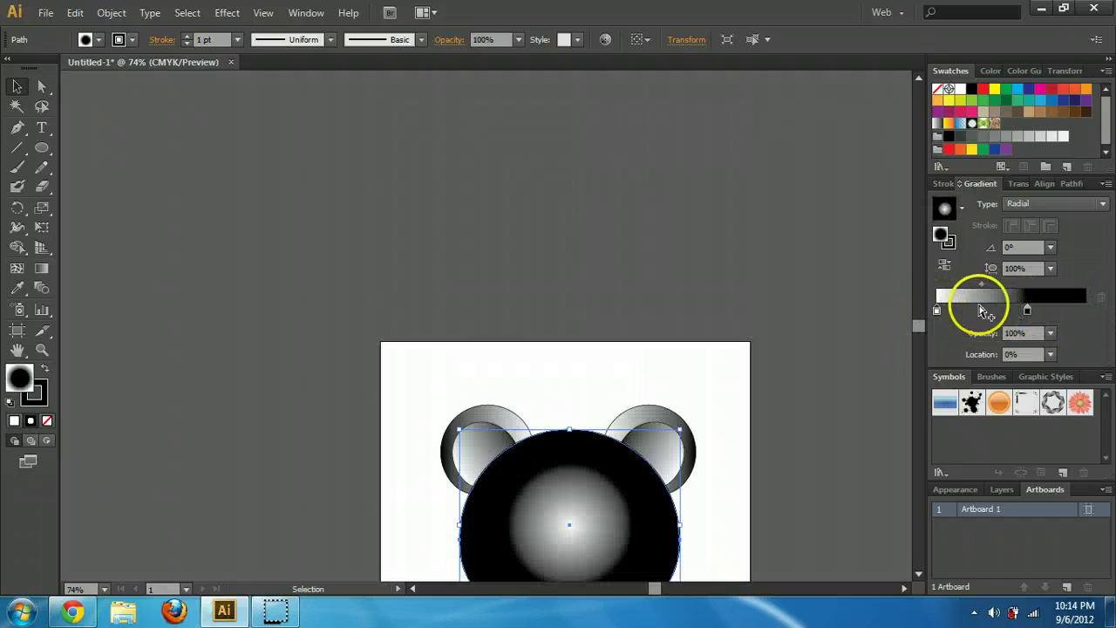
left_click(822, 349)
left_click_drag(805, 331, 777, 164)
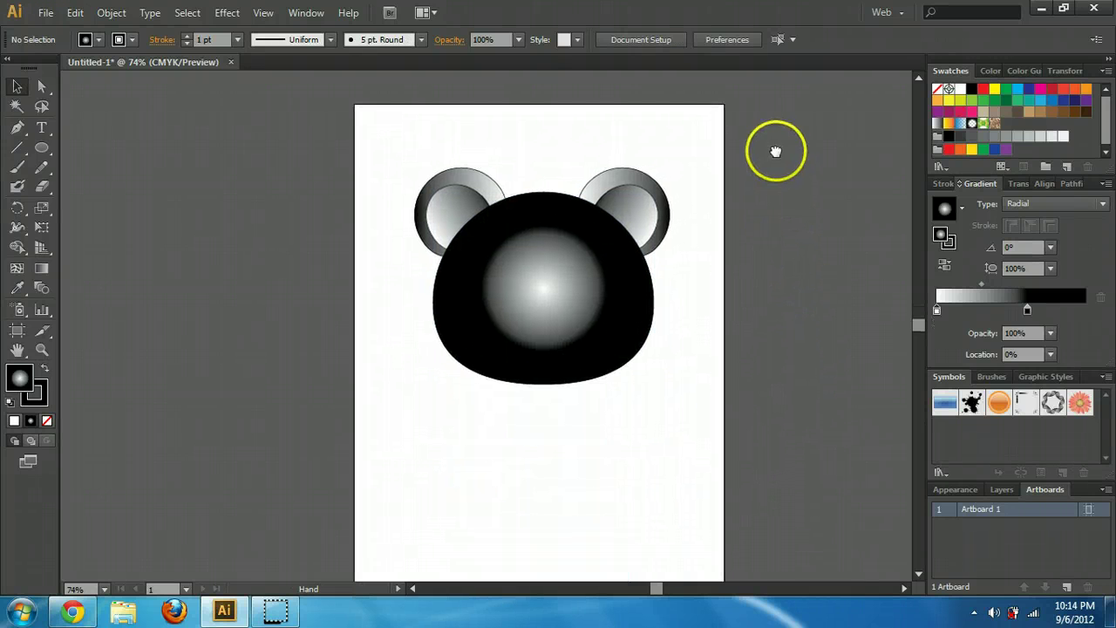
key("space")
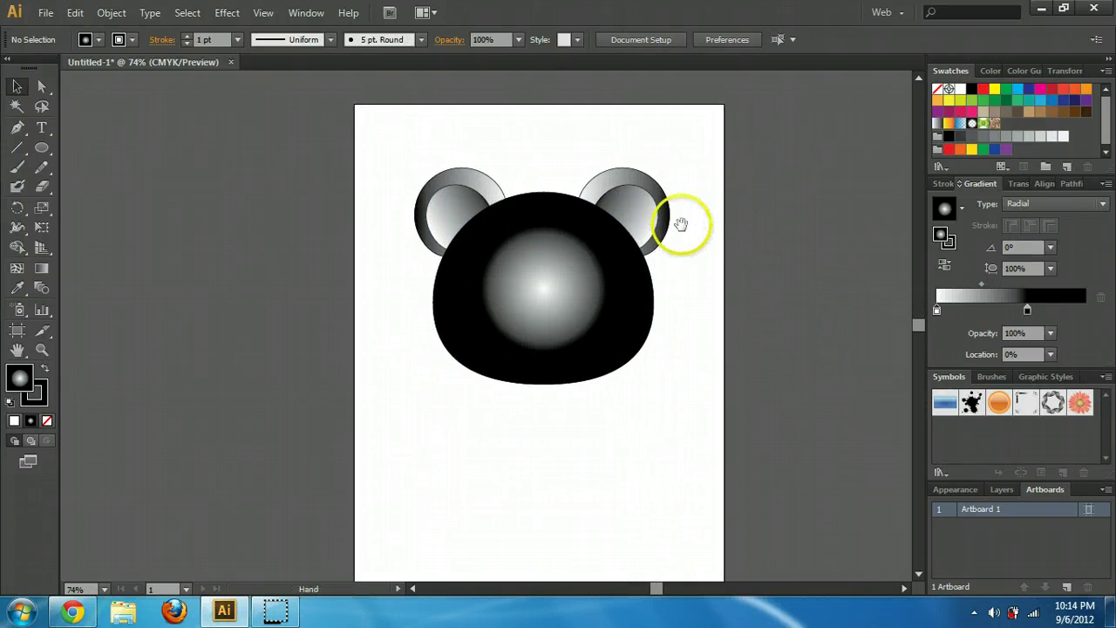
left_click_drag(675, 266, 633, 276)
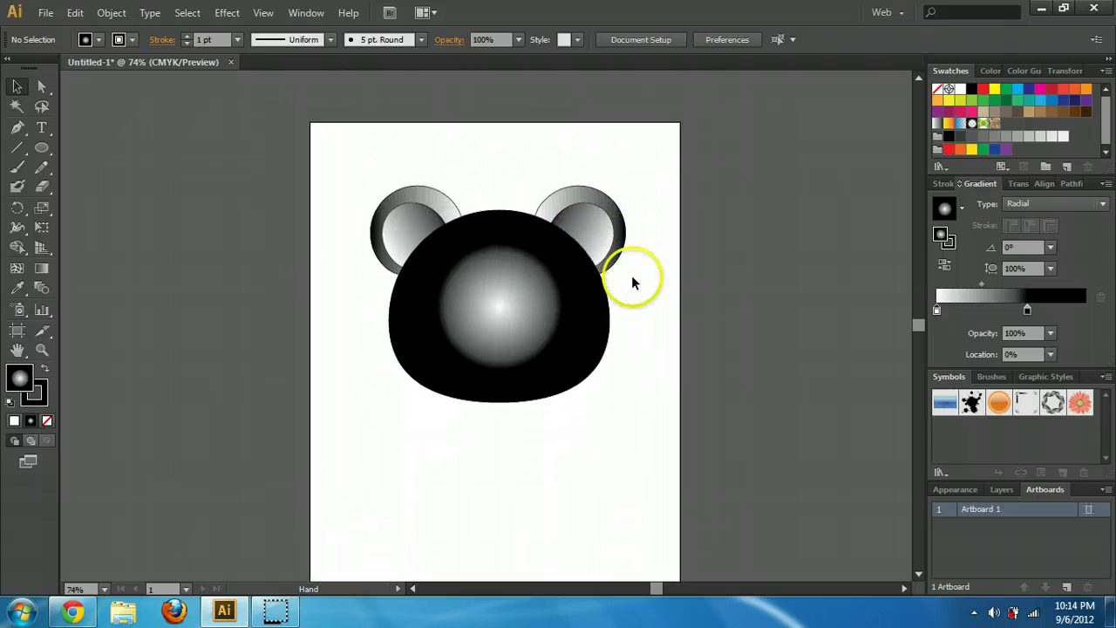
- Move the black stop of the head's radial gradient to location 100%
left_click_drag(1028, 311, 1094, 314)
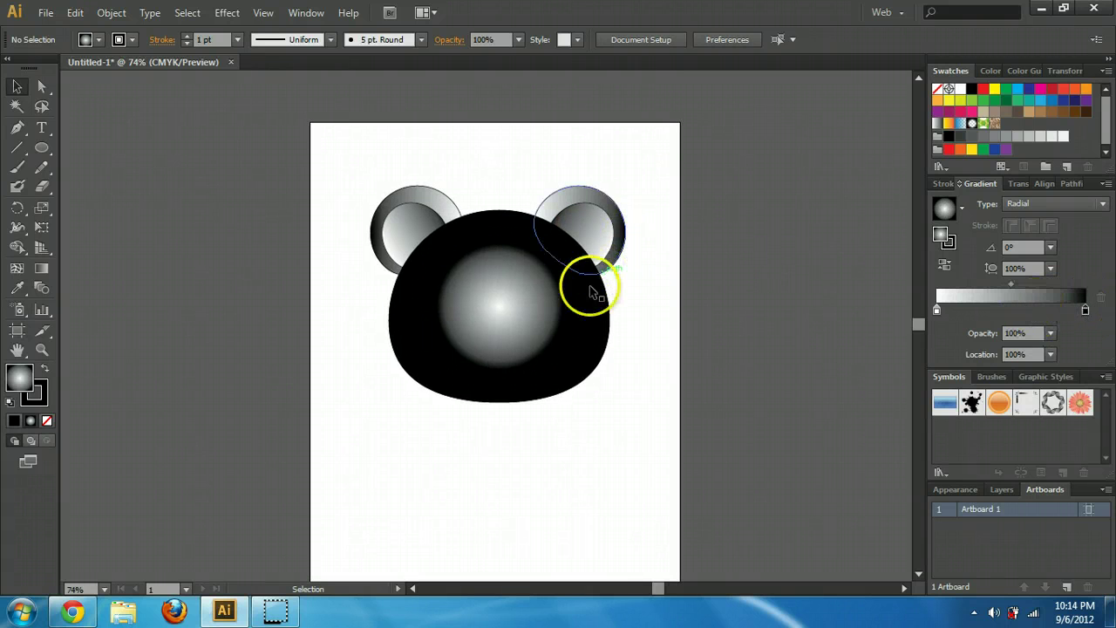
left_click(534, 304)
left_click_drag(1027, 309, 1096, 305)
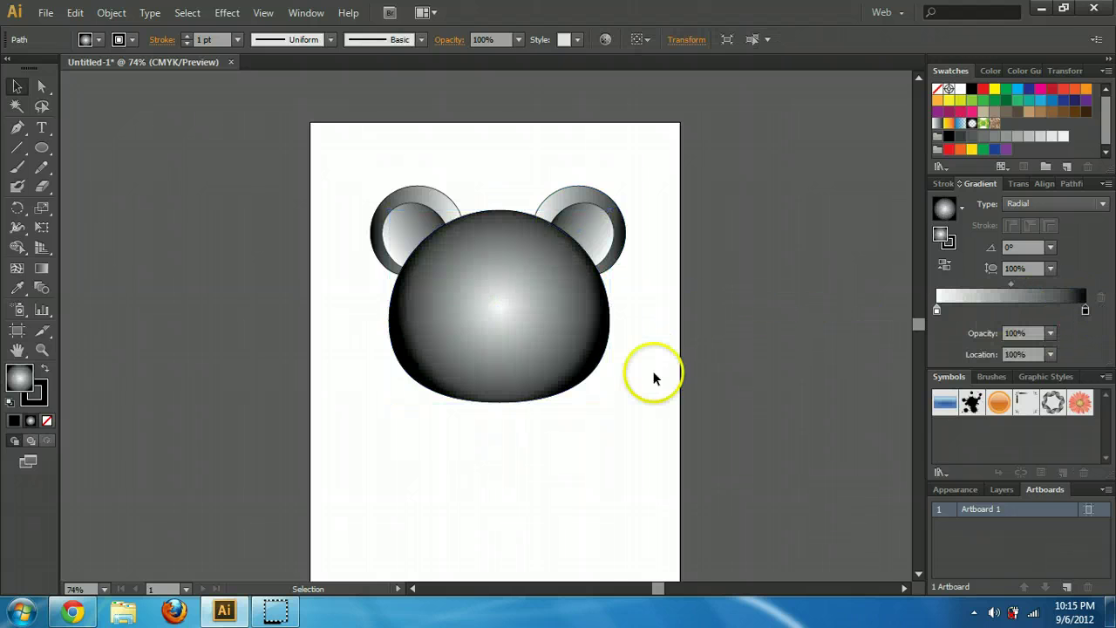
left_click(646, 453)
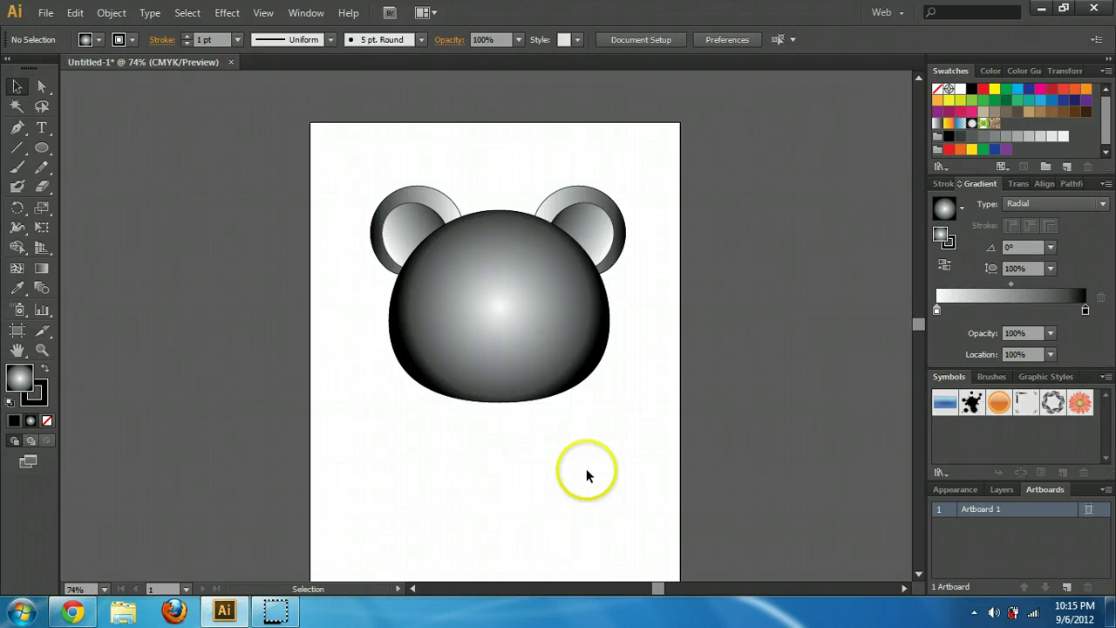
- Replace the black stop of the head's gradient with a light gray swatch at location 100%
left_click(540, 369)
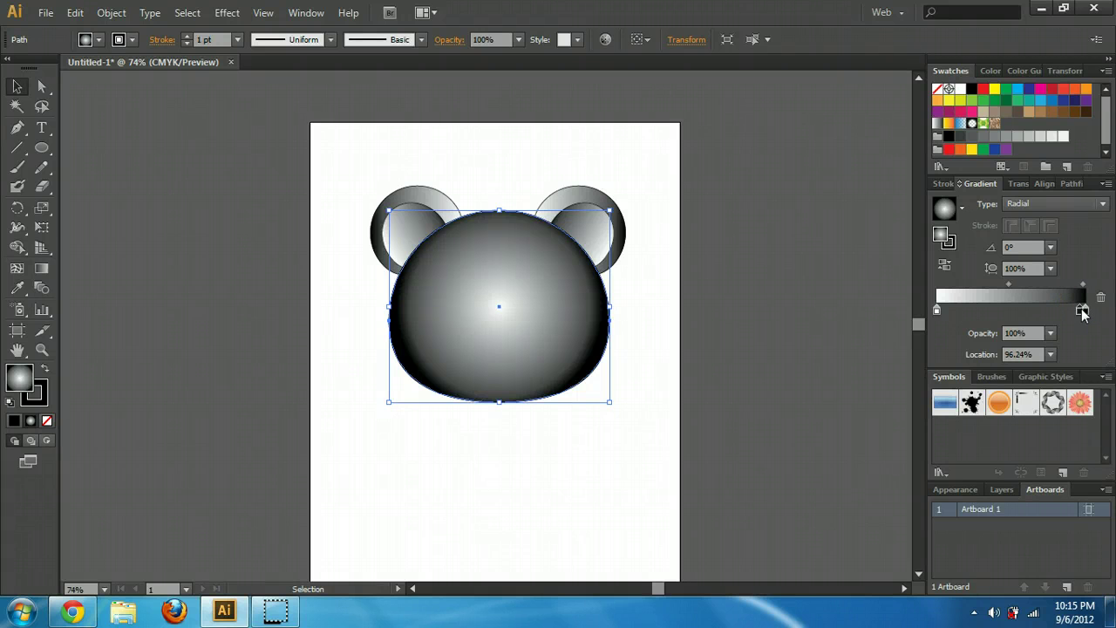
left_click_drag(1082, 310, 1086, 309)
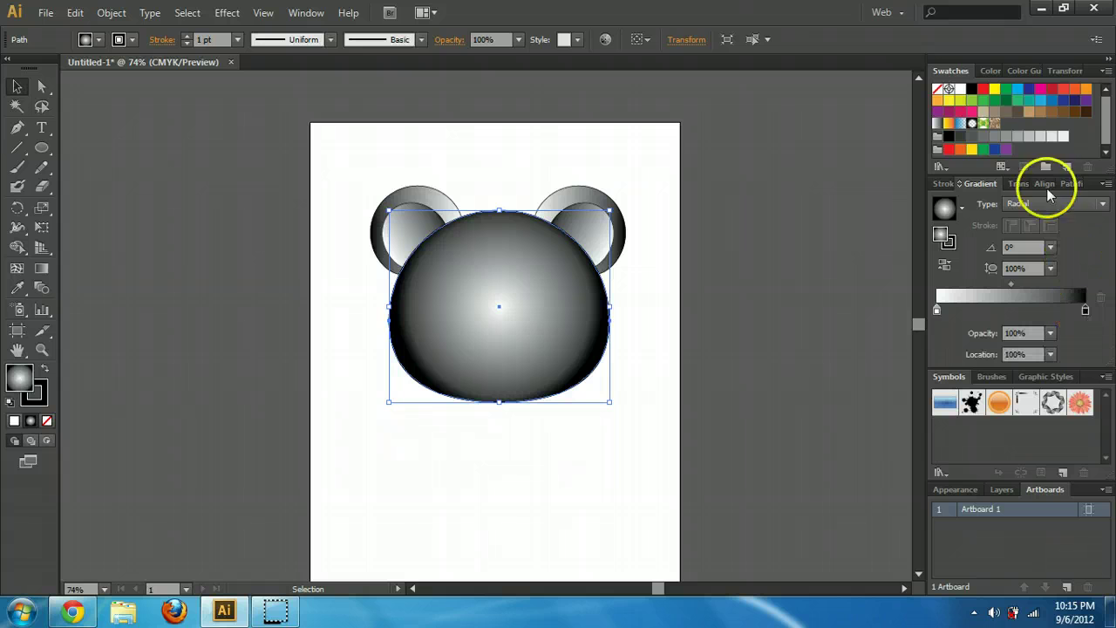
left_click_drag(1017, 132, 1086, 356)
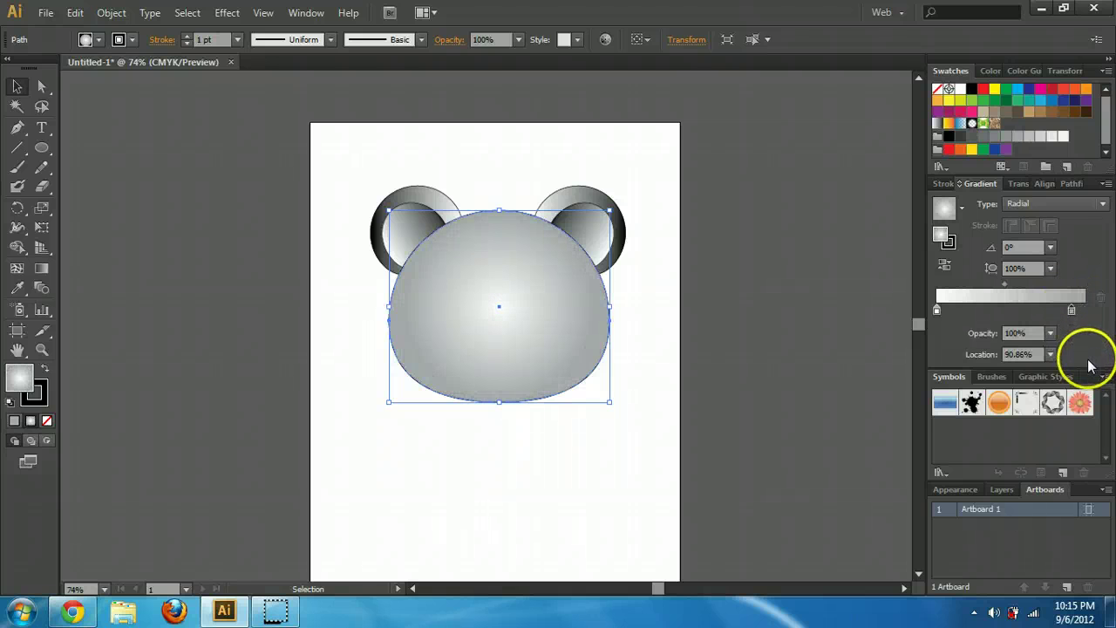
left_click_drag(1072, 311, 1086, 314)
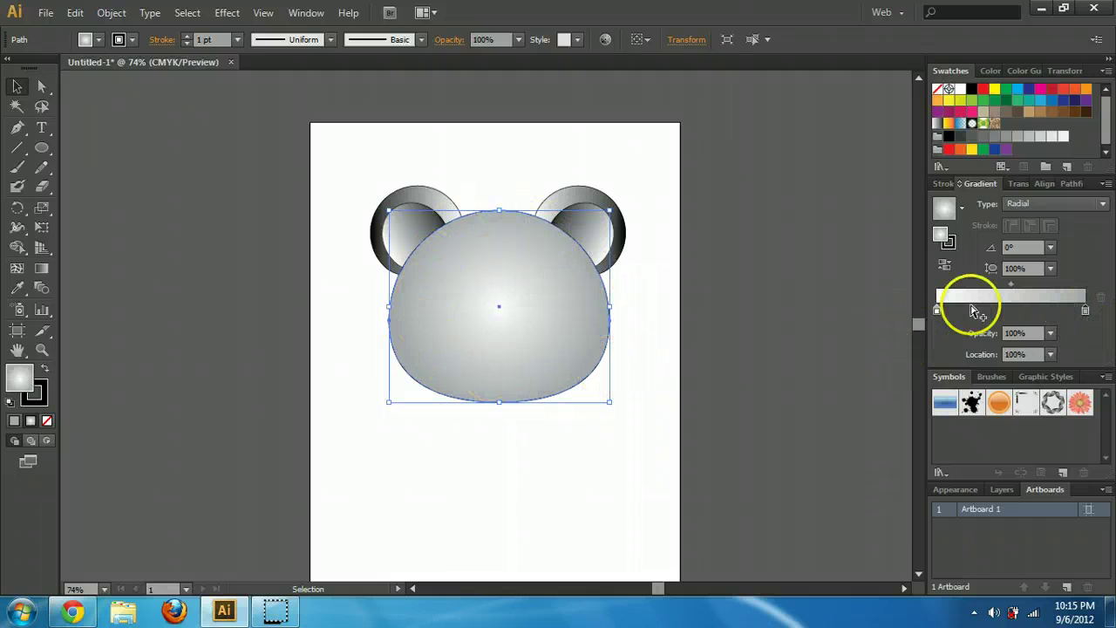
- Shift the midpoint of the head's white-to-gray gradient outward to 87%
left_click_drag(1011, 290, 1063, 296)
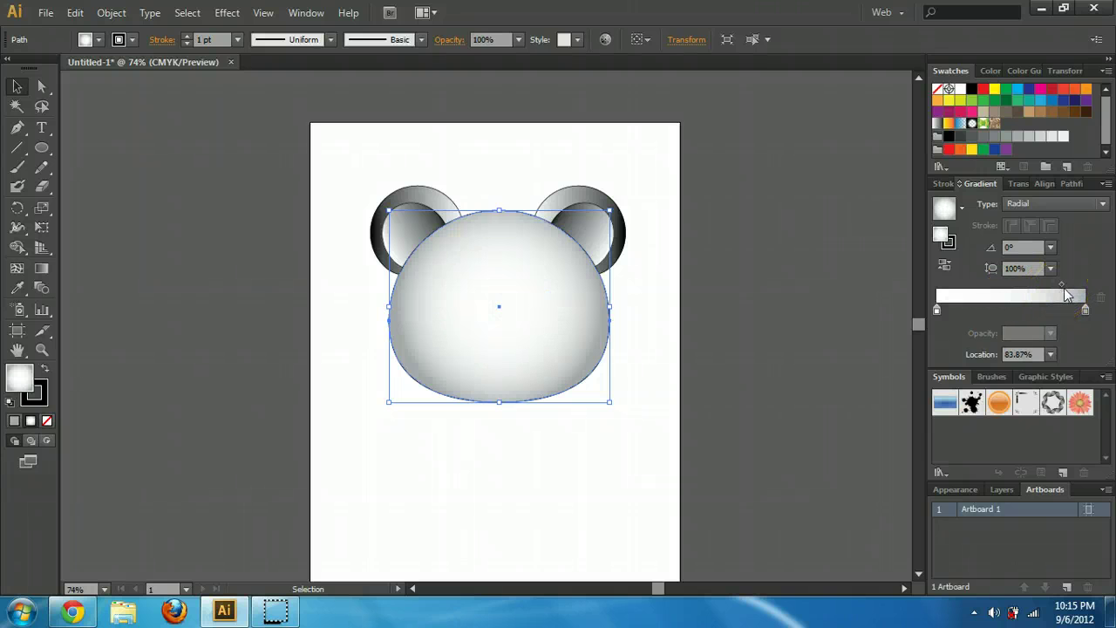
left_click(1003, 301)
left_click(524, 496)
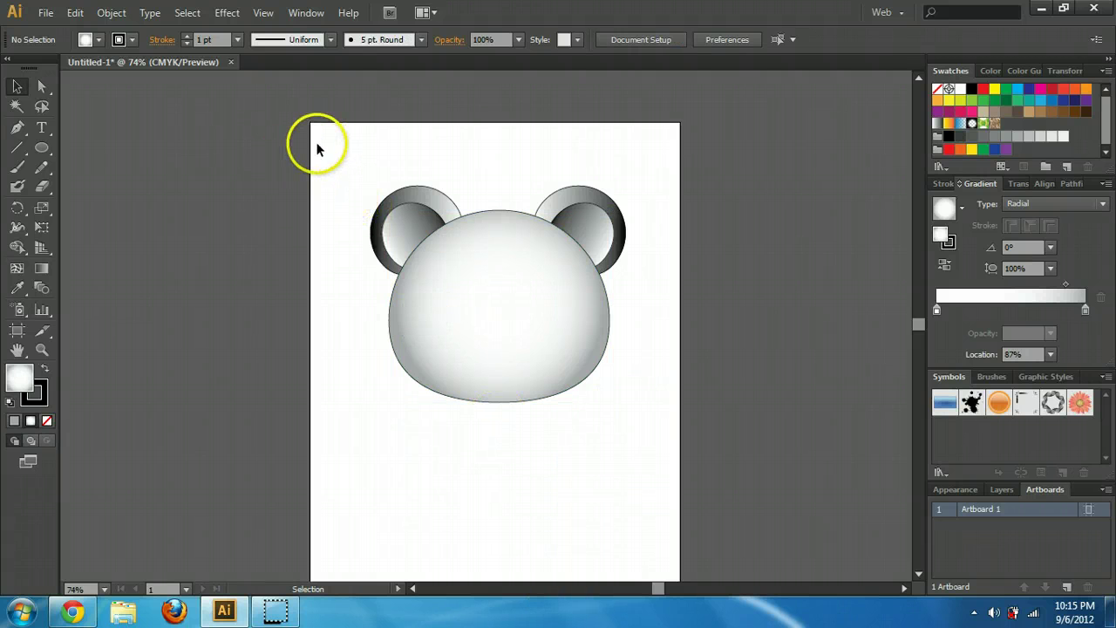
- Select the head and both ears and set their stroke to None
left_click_drag(444, 250, 690, 437)
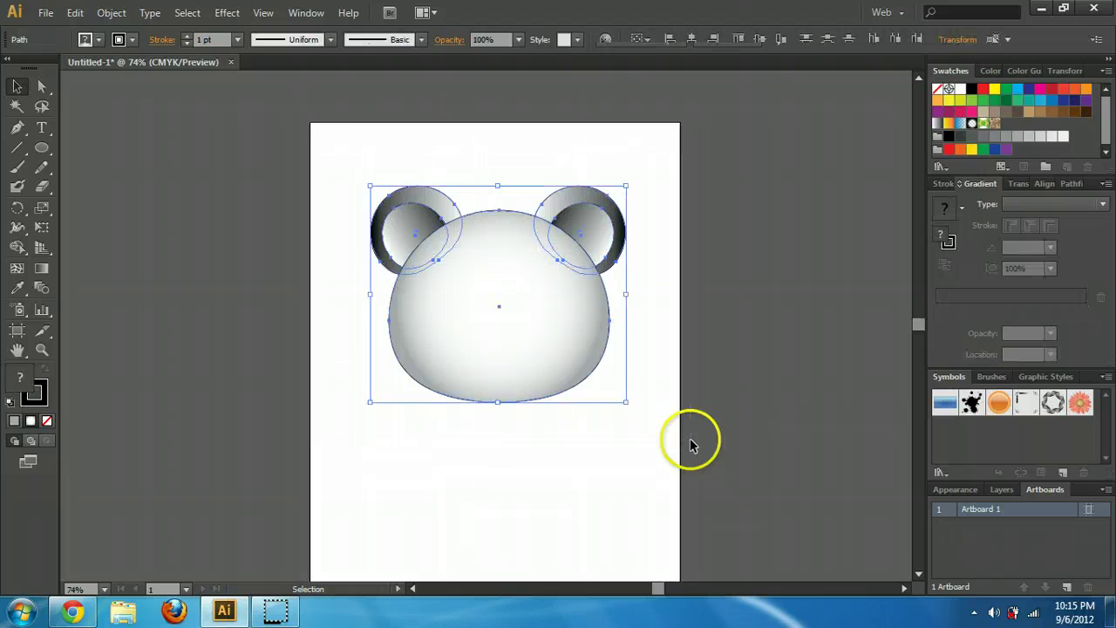
left_click(133, 40)
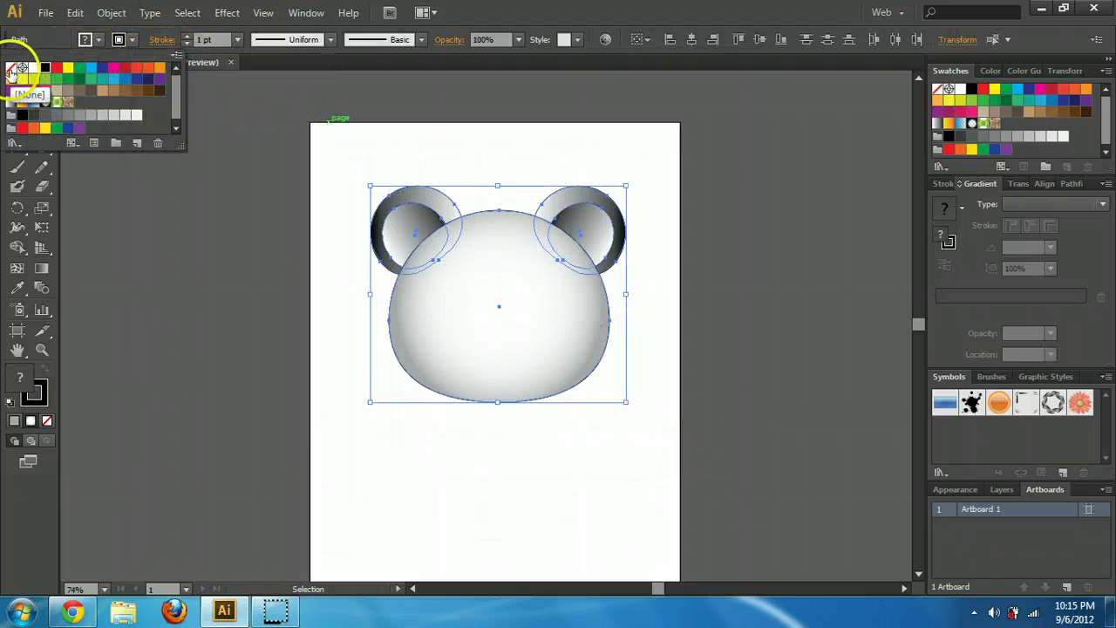
left_click(11, 74)
left_click(259, 386)
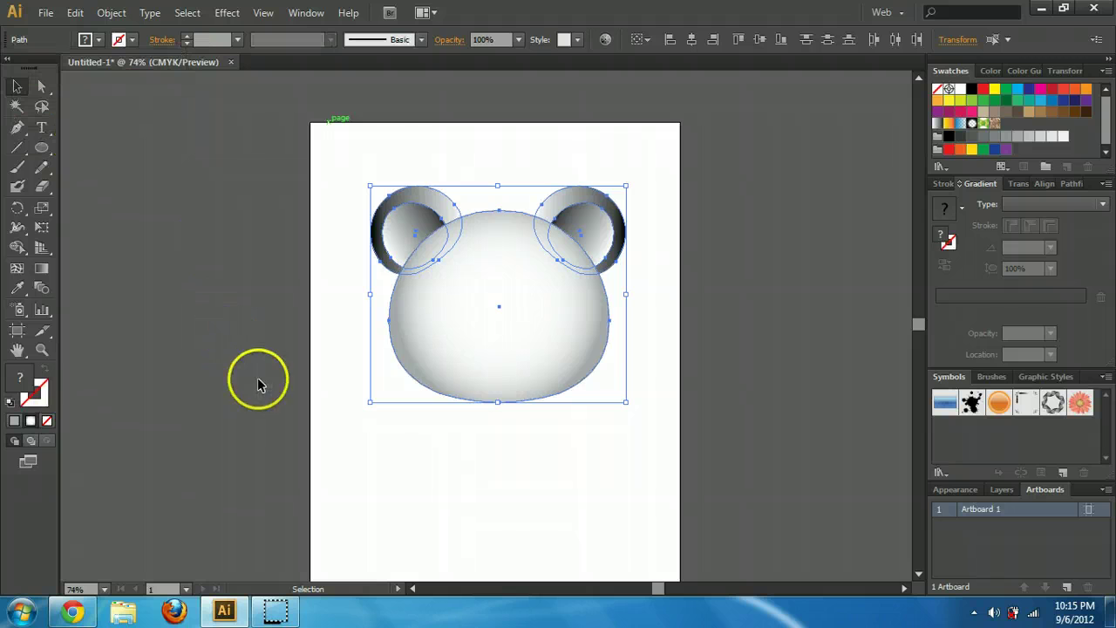
- Replace the white stop of the left outer ear's linear gradient with a light gray stop at location 0%
left_click(489, 490)
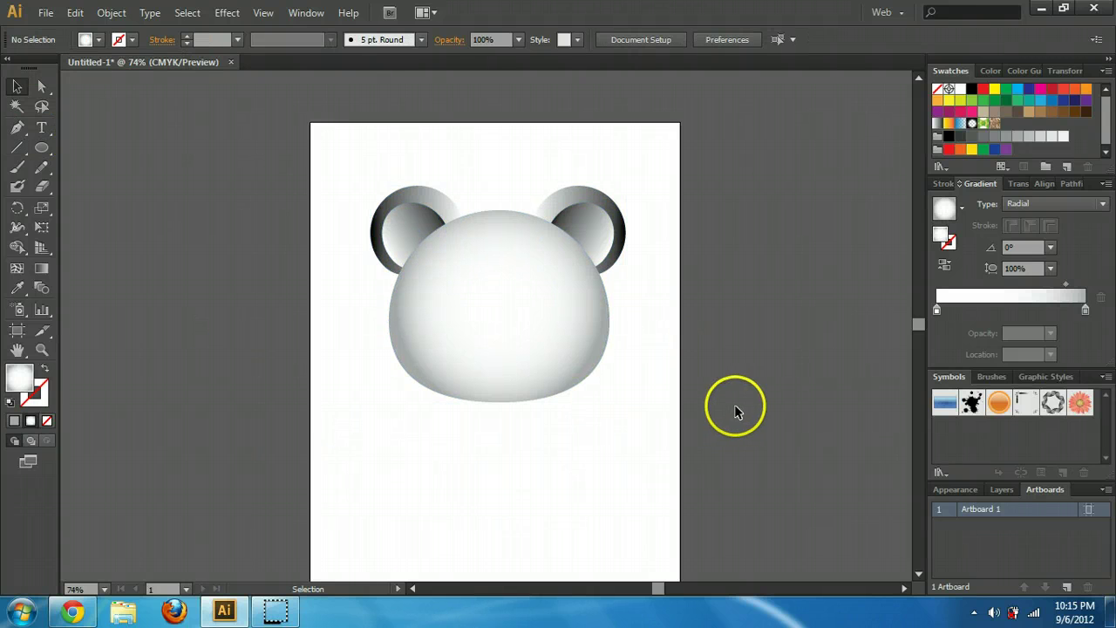
left_click(434, 195)
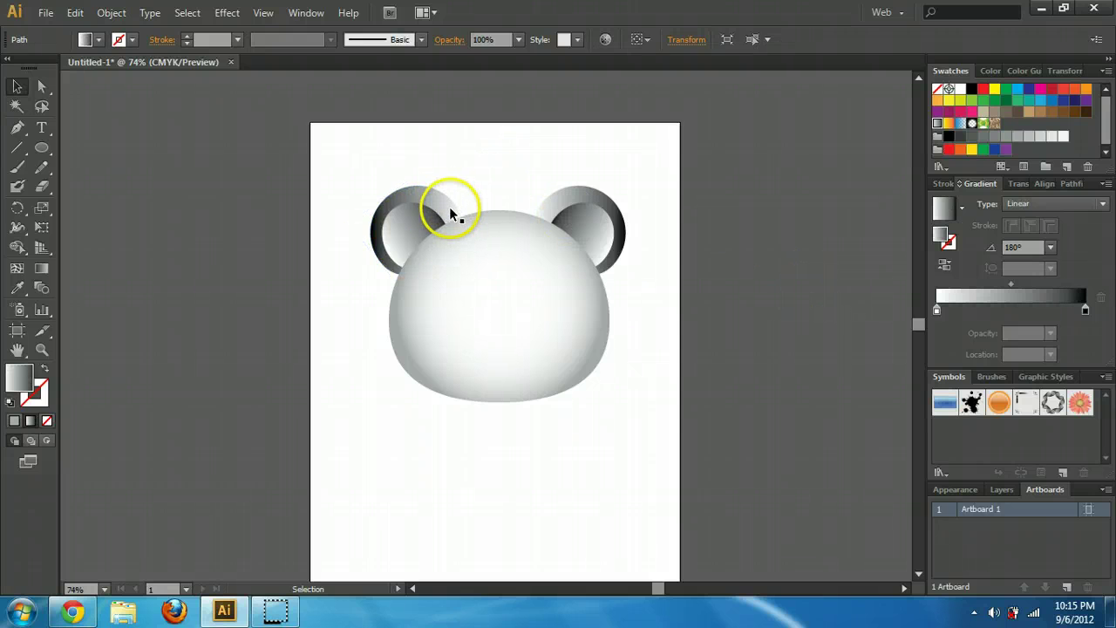
left_click(448, 206)
left_click(434, 200)
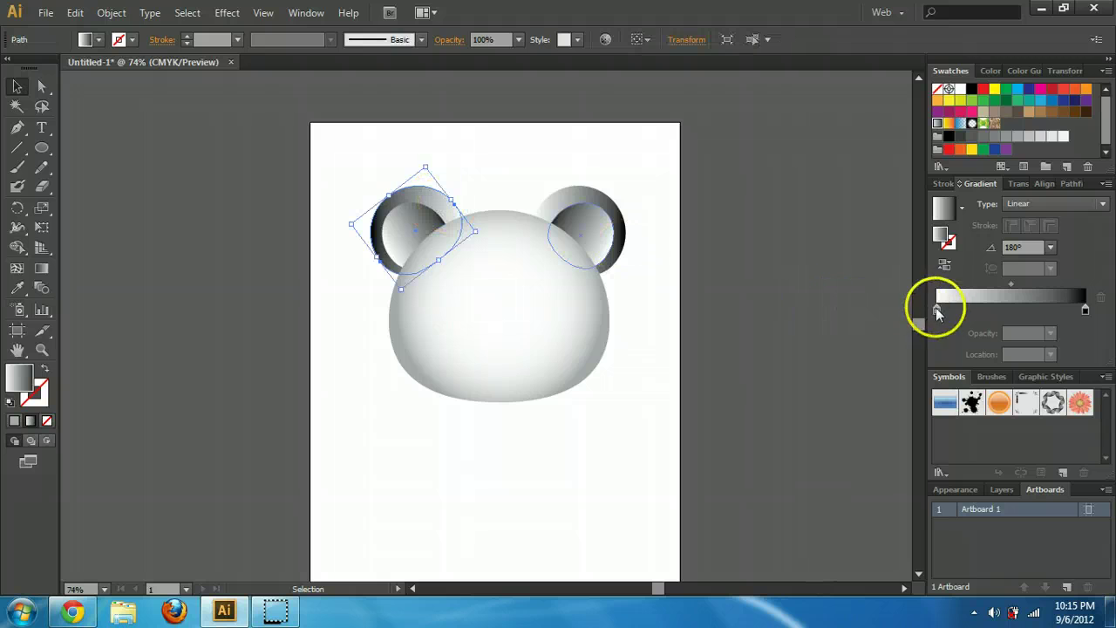
mouse_move(937, 309)
left_mouse_down()
mouse_move(946, 310)
mouse_move(936, 307)
left_mouse_up()
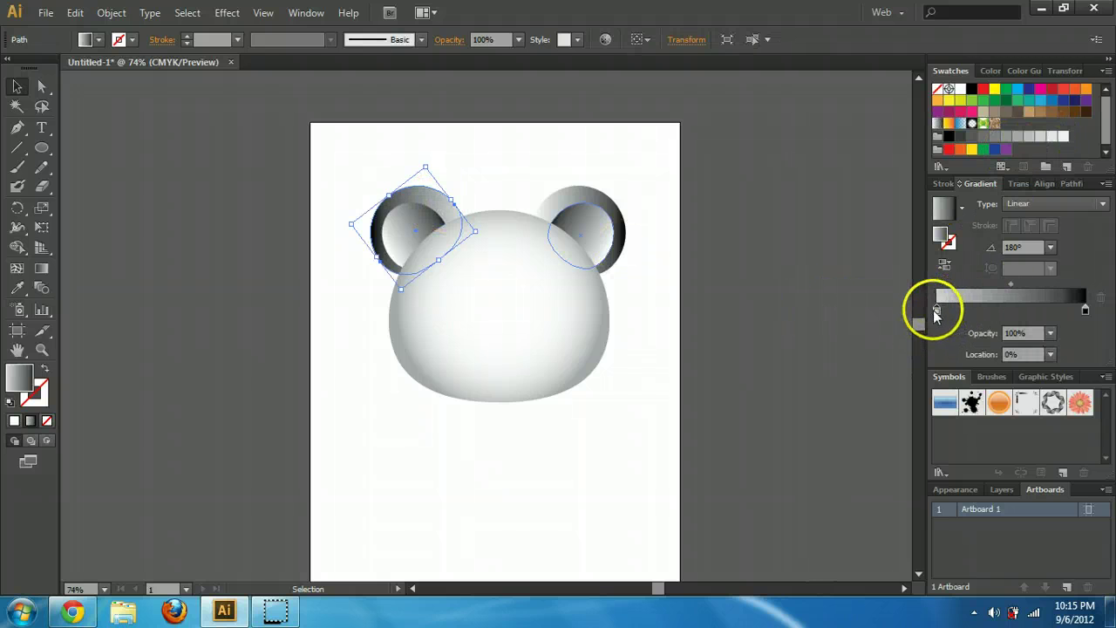
left_click(685, 178)
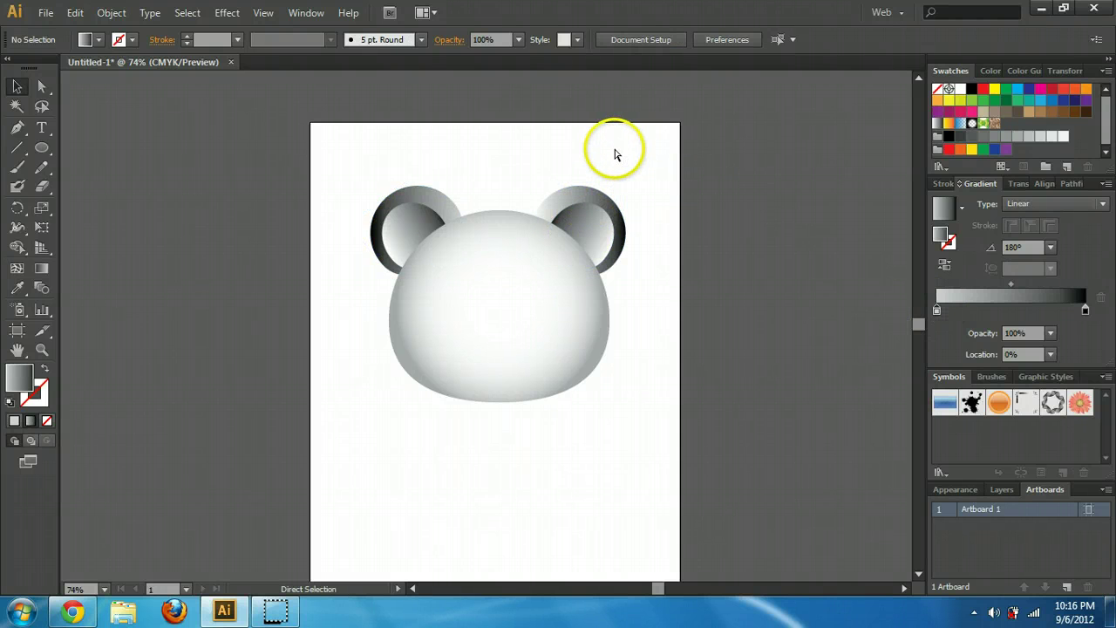
- Undo the move of the gray stop and the removal of the white stop in the left outer ear's gradient, and deselect the ear
key("ctrl+z")
key("ctrl+z")
key("ctrl+shift+a")
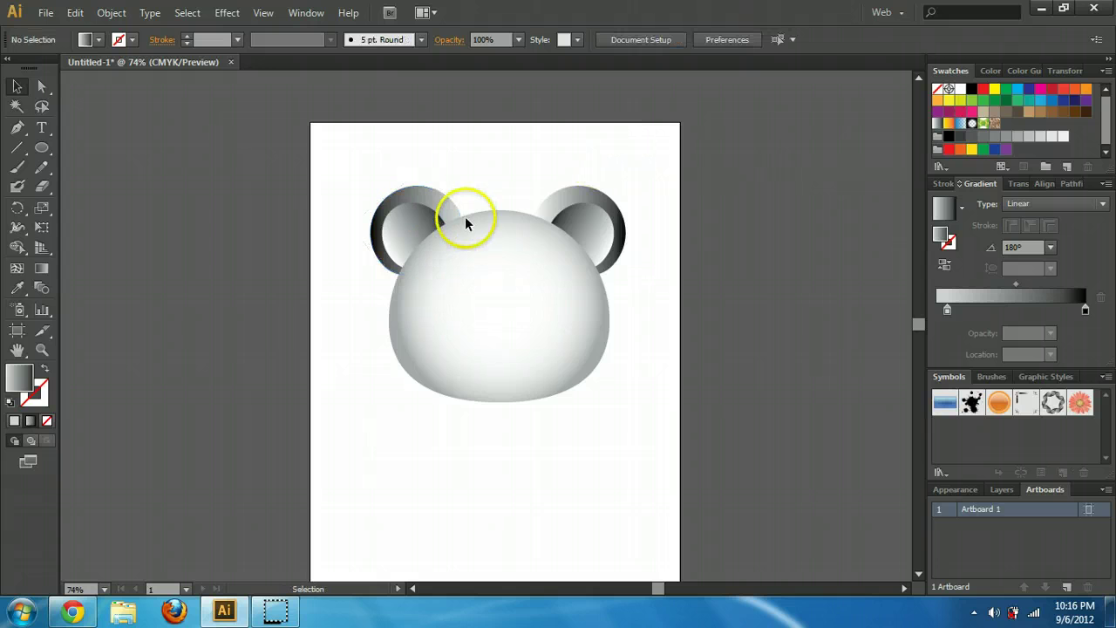
key("ctrl+z")
key("ctrl+z")
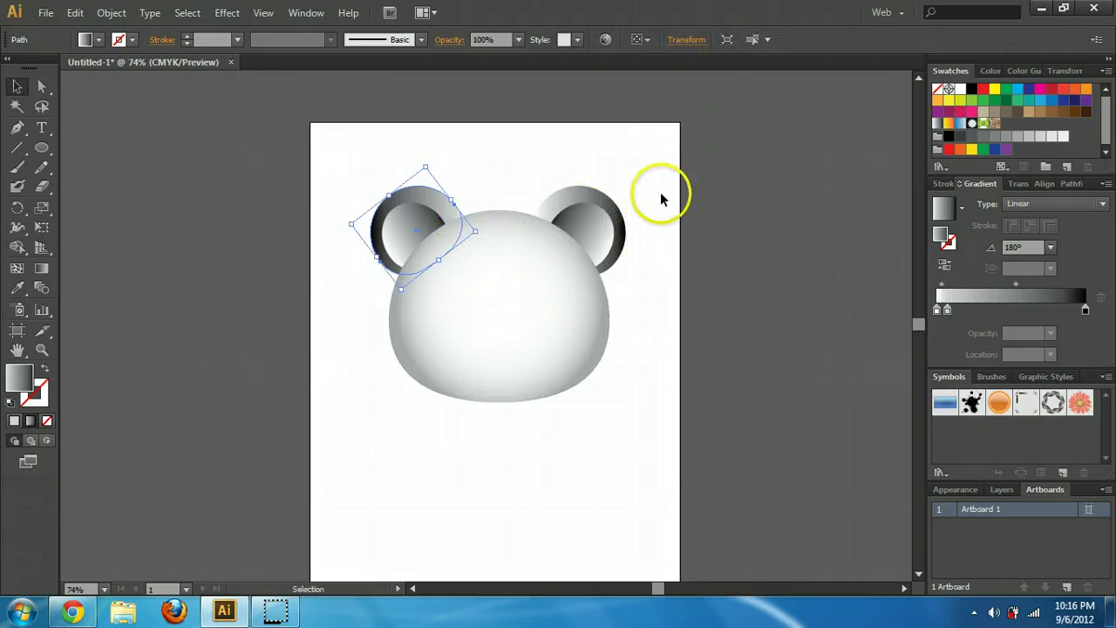
key("ctrl+shift+a")
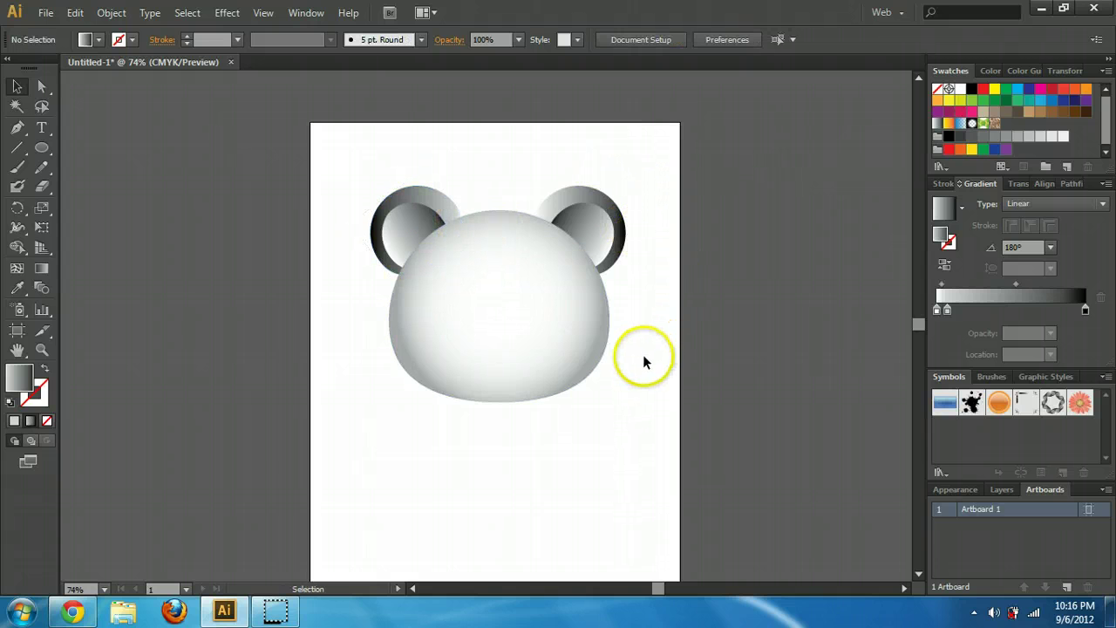
- Draw an upright ellipse as the left eye patch and move it to the upper-left part of the head
left_click(41, 151)
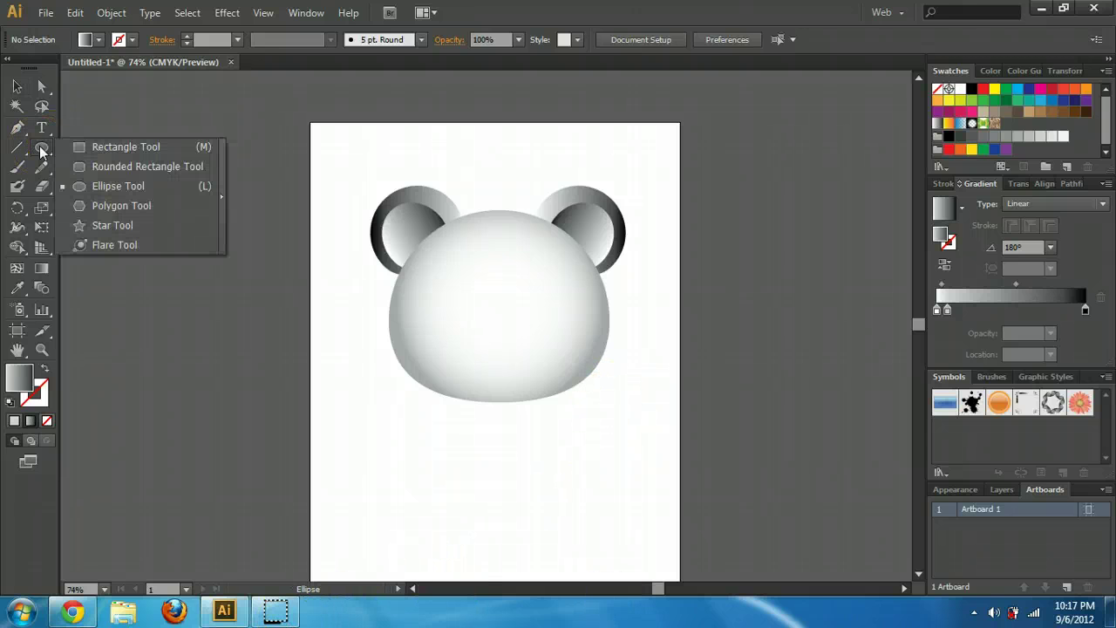
left_click(43, 151)
left_click(128, 190)
left_click_drag(439, 267, 510, 350)
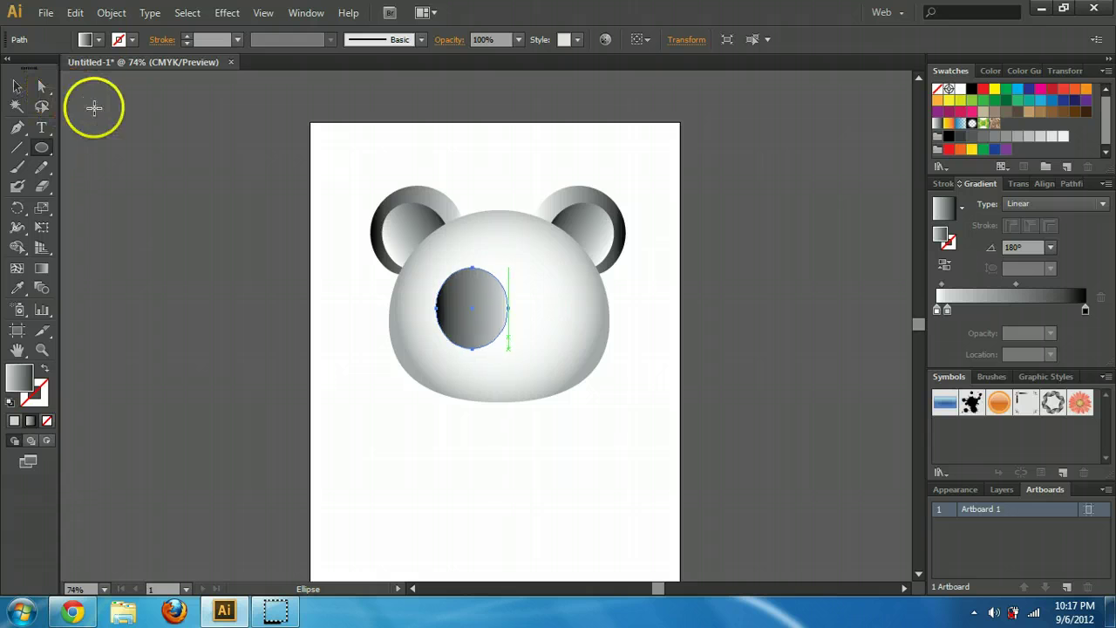
key("v")
left_click_drag(446, 298, 434, 285)
left_click(659, 471)
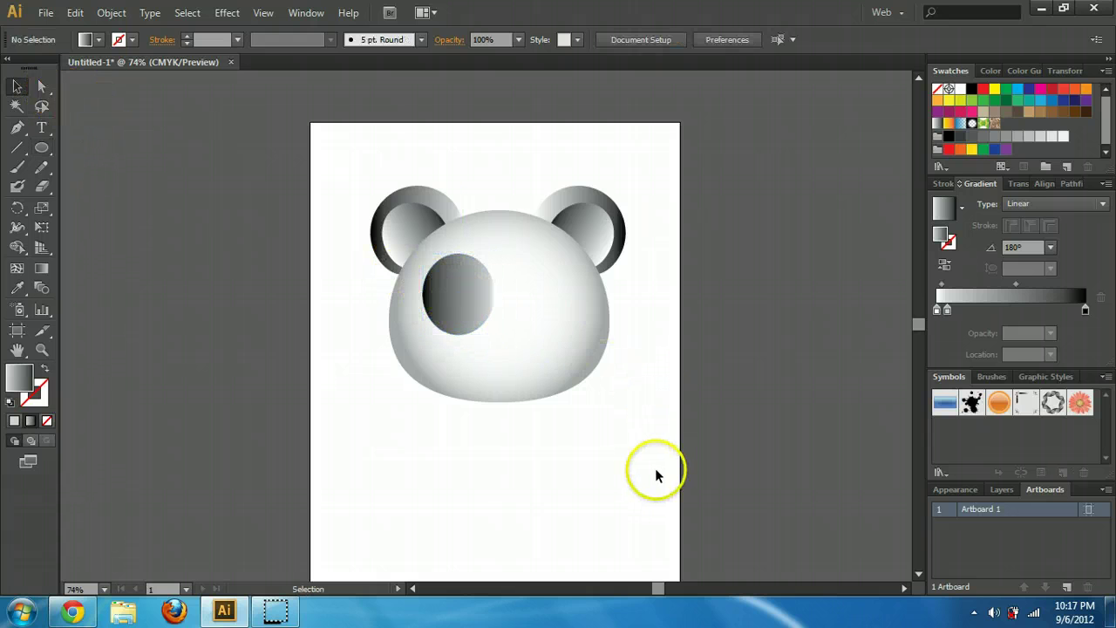
- Reshape the eye patch by lowering its top anchor to about Y 228 pt and moving its bottom anchor slightly down
left_click(455, 291)
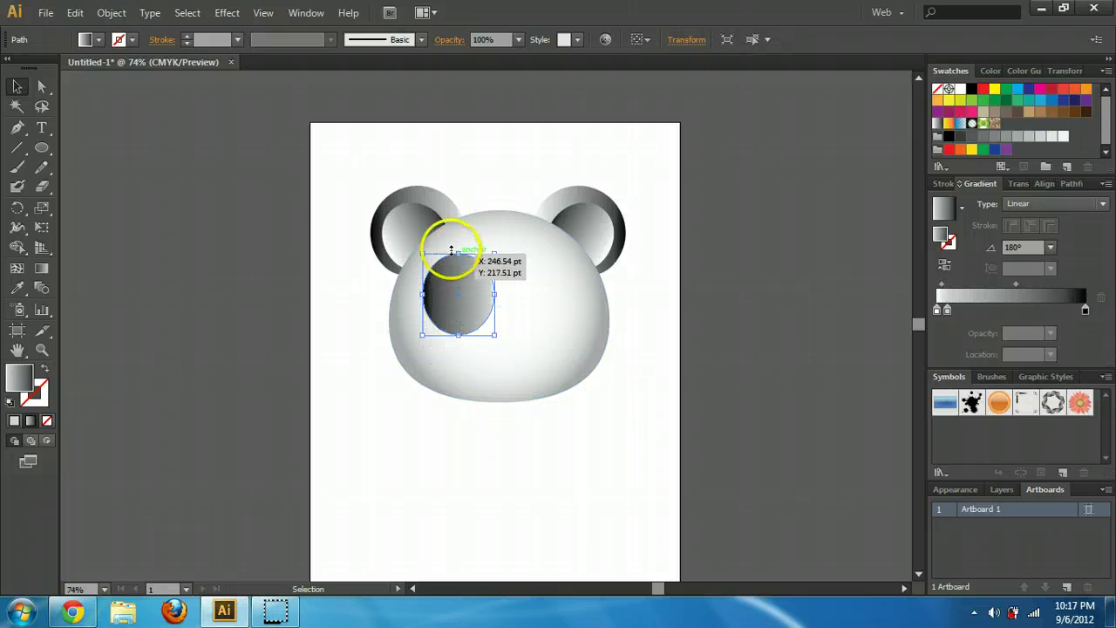
left_click(43, 87)
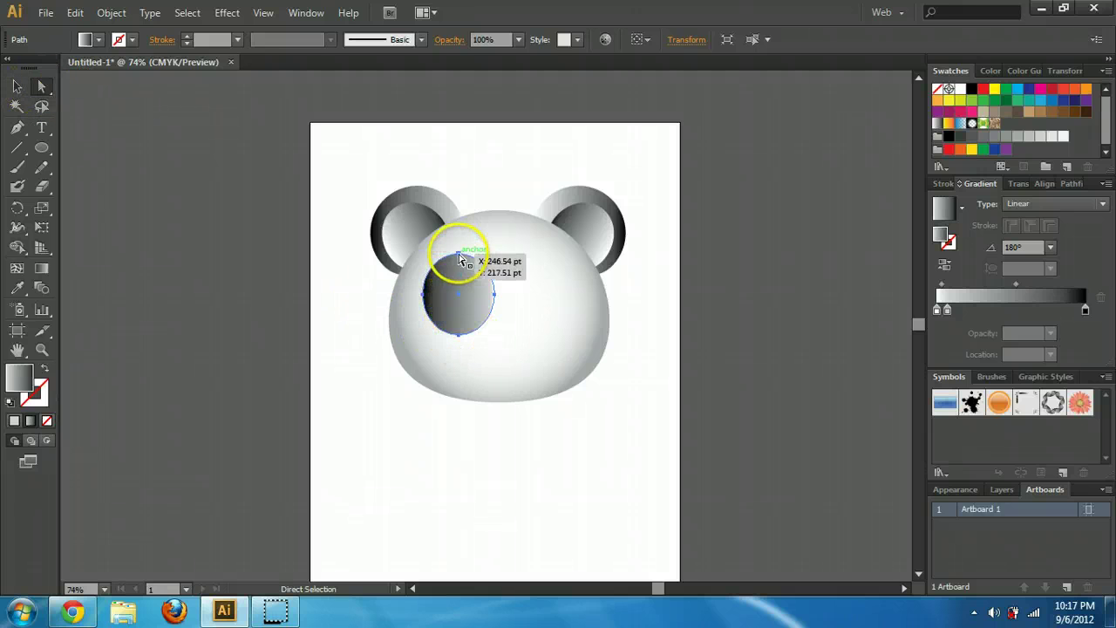
left_click(477, 166)
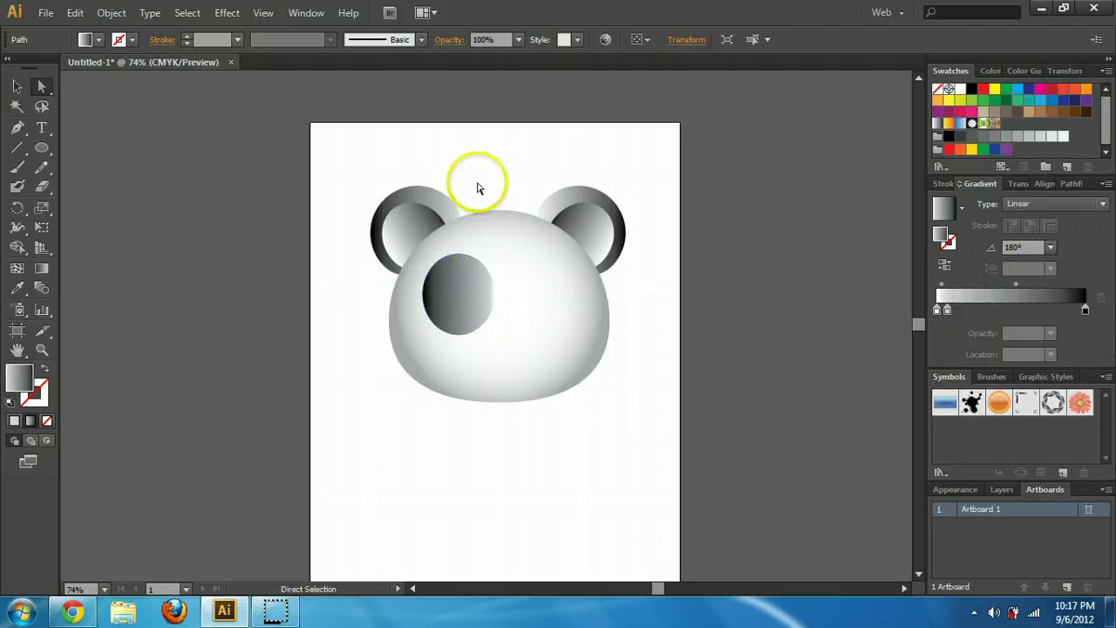
mouse_move(460, 255)
left_mouse_down()
mouse_move(456, 242)
mouse_move(448, 249)
mouse_move(460, 265)
mouse_move(448, 264)
mouse_move(459, 262)
left_mouse_up()
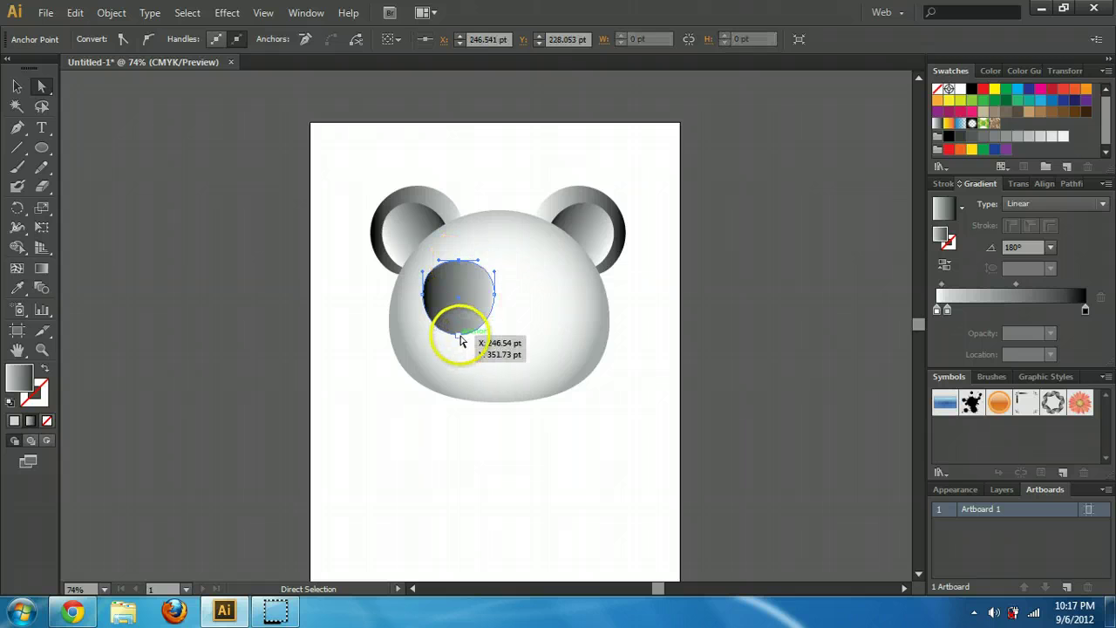
left_click_drag(460, 338, 457, 342)
- Remove the extra gray stop from the eye patch's gradient and move the black stop to location 38.17%
left_click(460, 289)
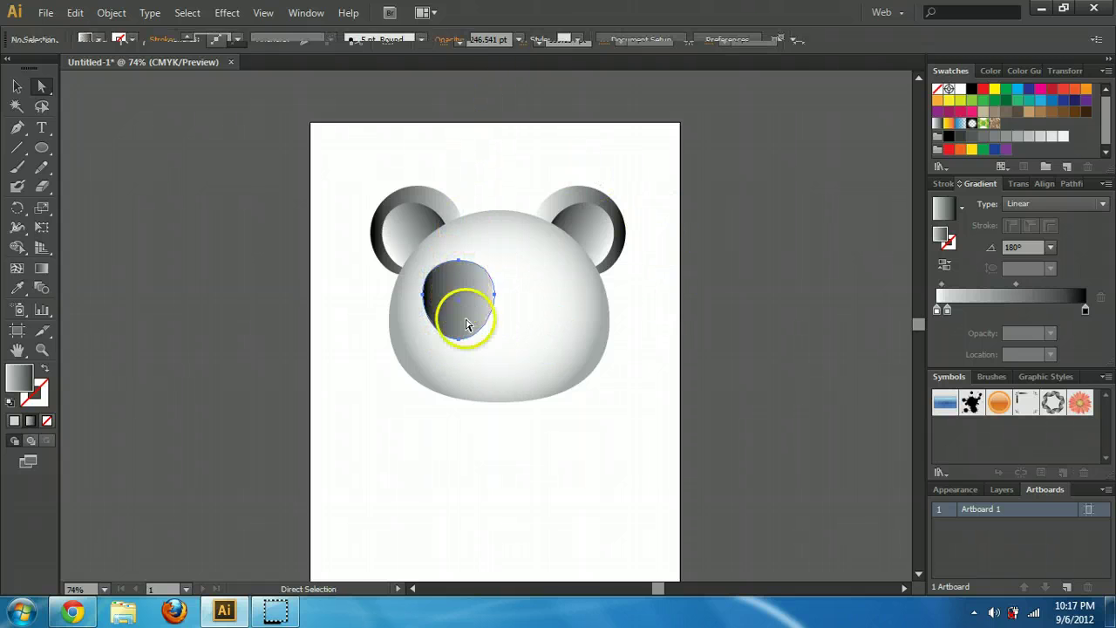
left_click(618, 311, "shift")
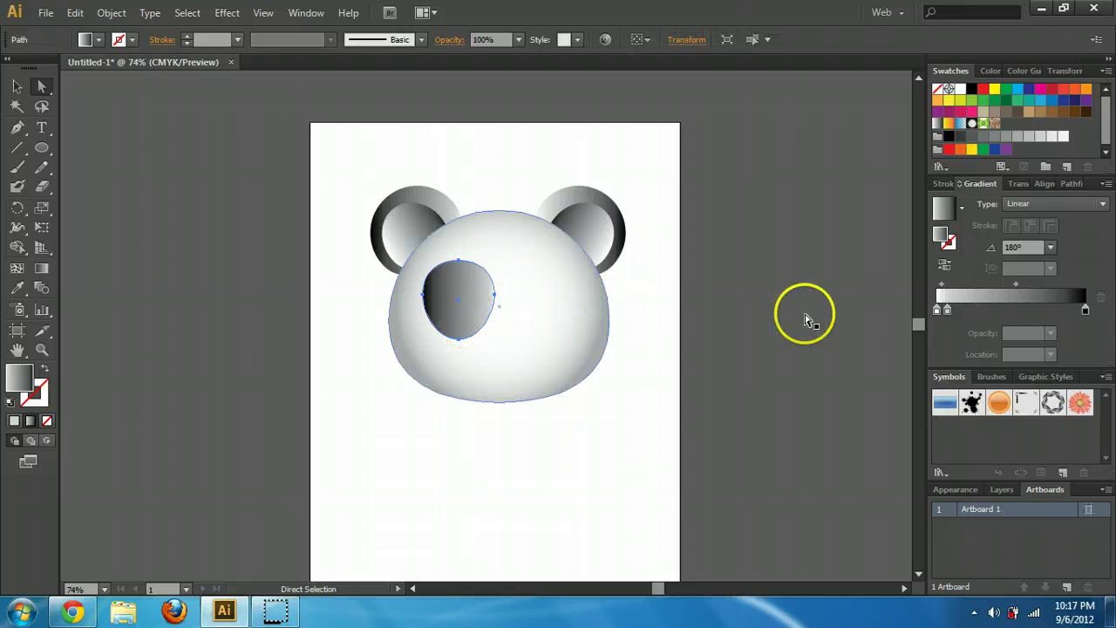
left_click_drag(949, 312, 954, 349)
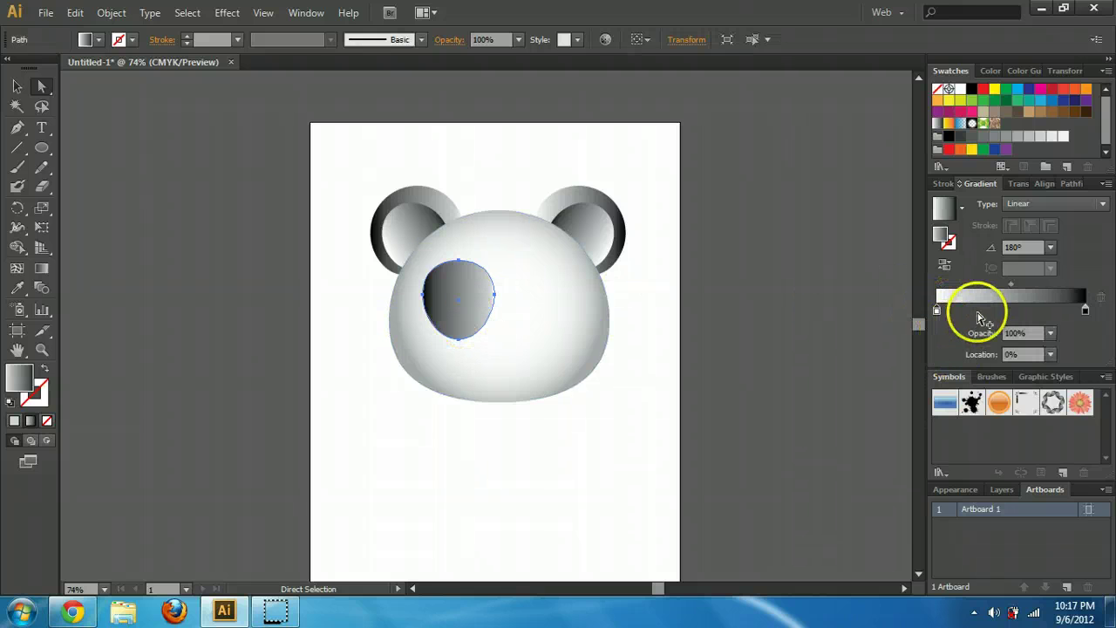
left_click_drag(1084, 310, 991, 311)
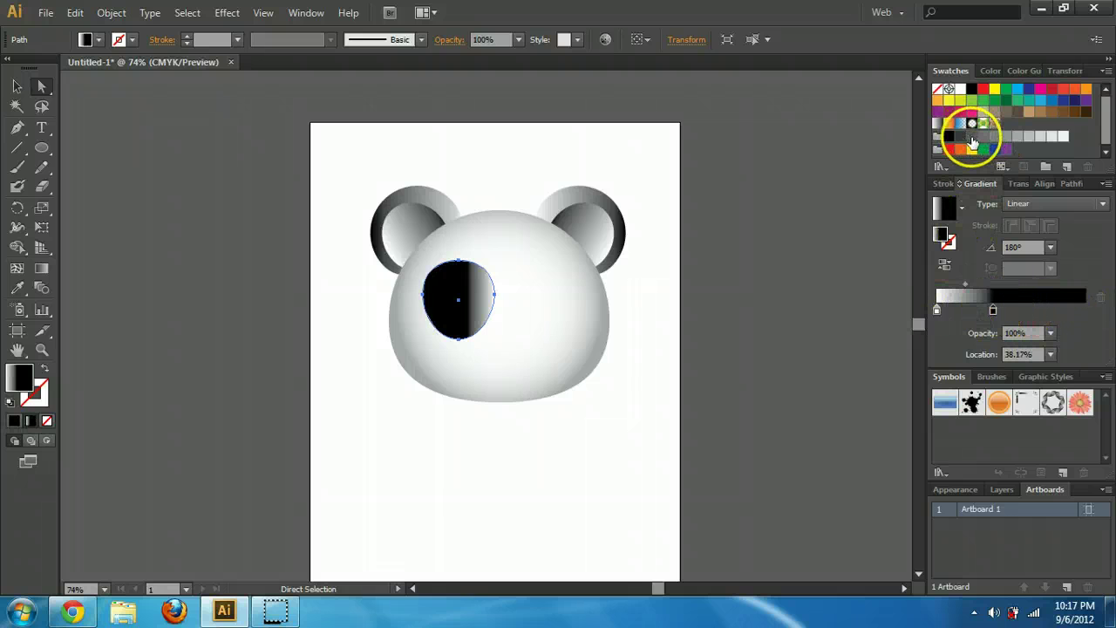
- Give the eye patch's gradient dark gray end stops at 2.15% and 100% with black in the middle, removing the white stop
left_click(959, 311)
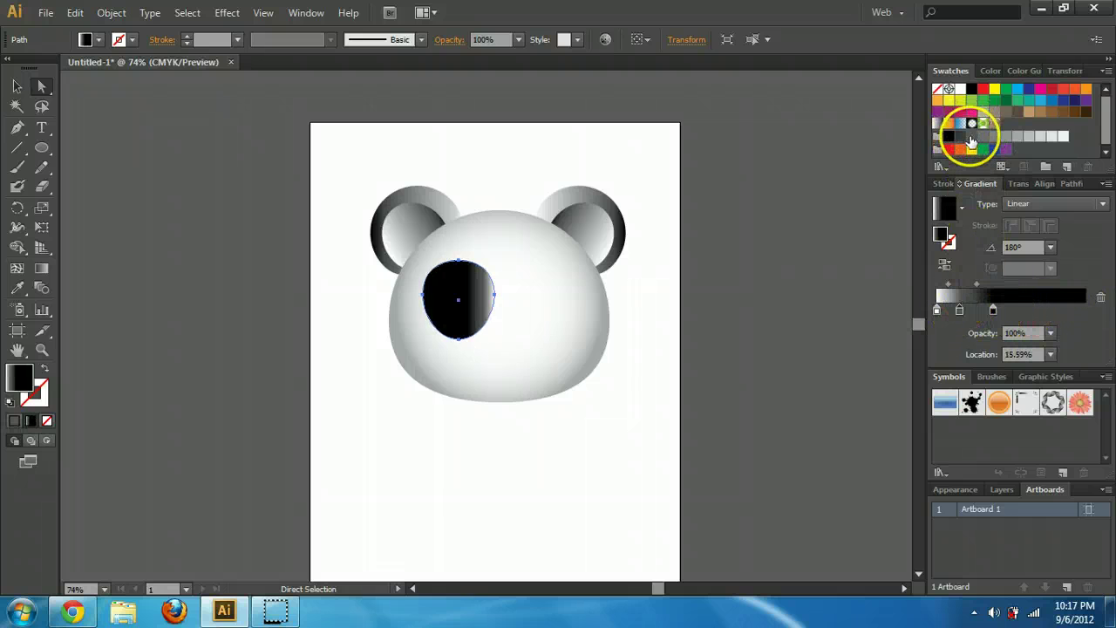
left_click(1061, 310)
left_click_drag(992, 310, 941, 307)
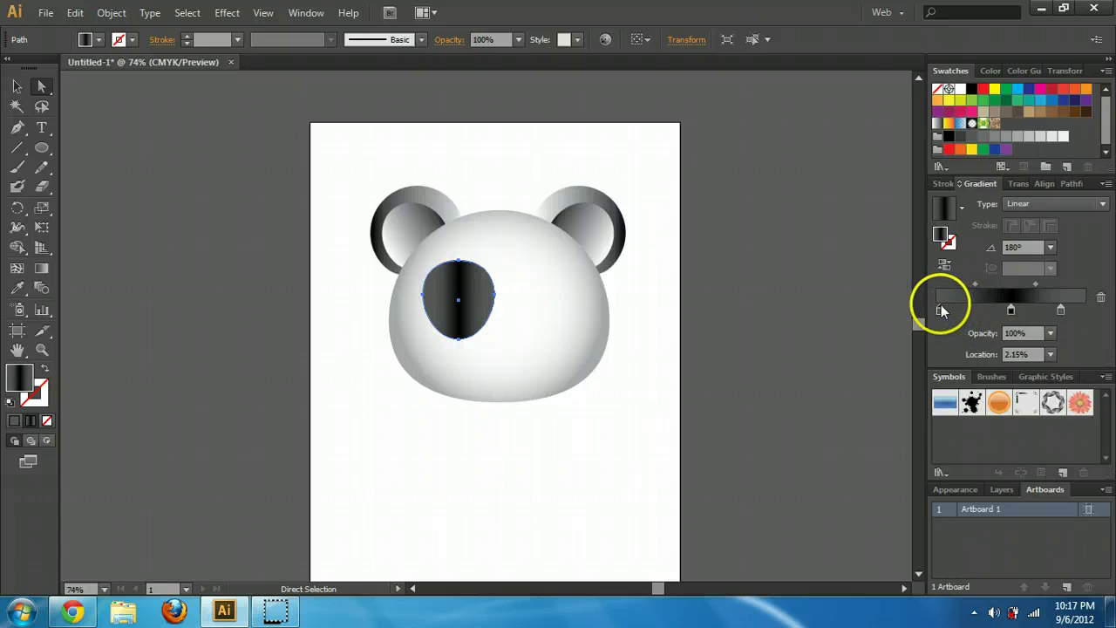
left_click(1061, 310)
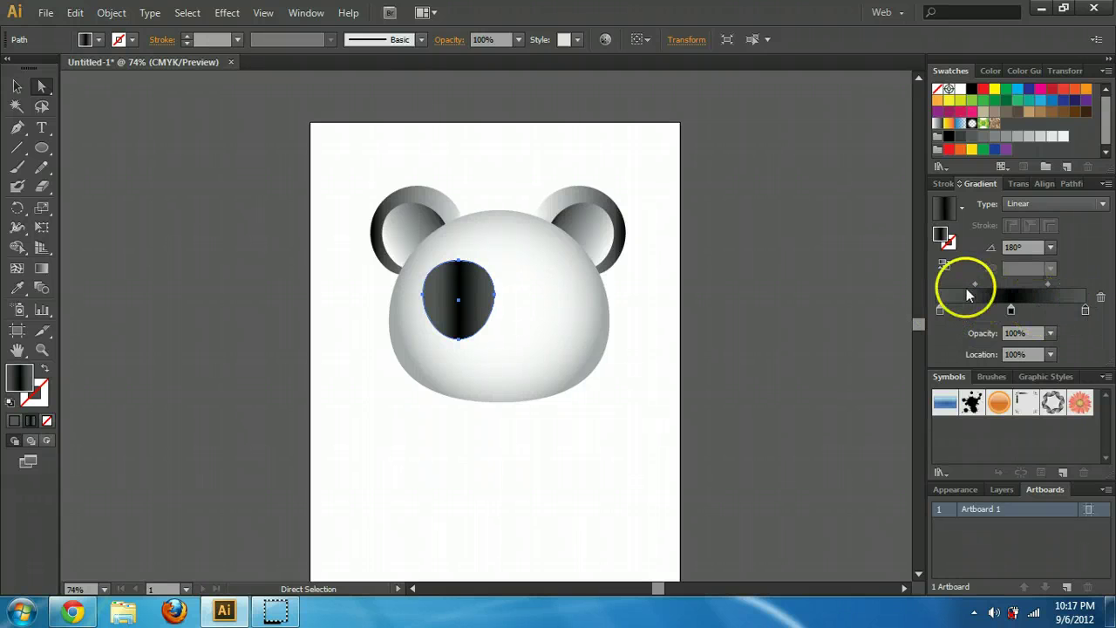
- Shift the midpoints of the eye patch's gradient outward to 18.54% and 87%, and deselect the patch
left_click_drag(973, 284, 958, 286)
left_click_drag(1047, 284, 1075, 284)
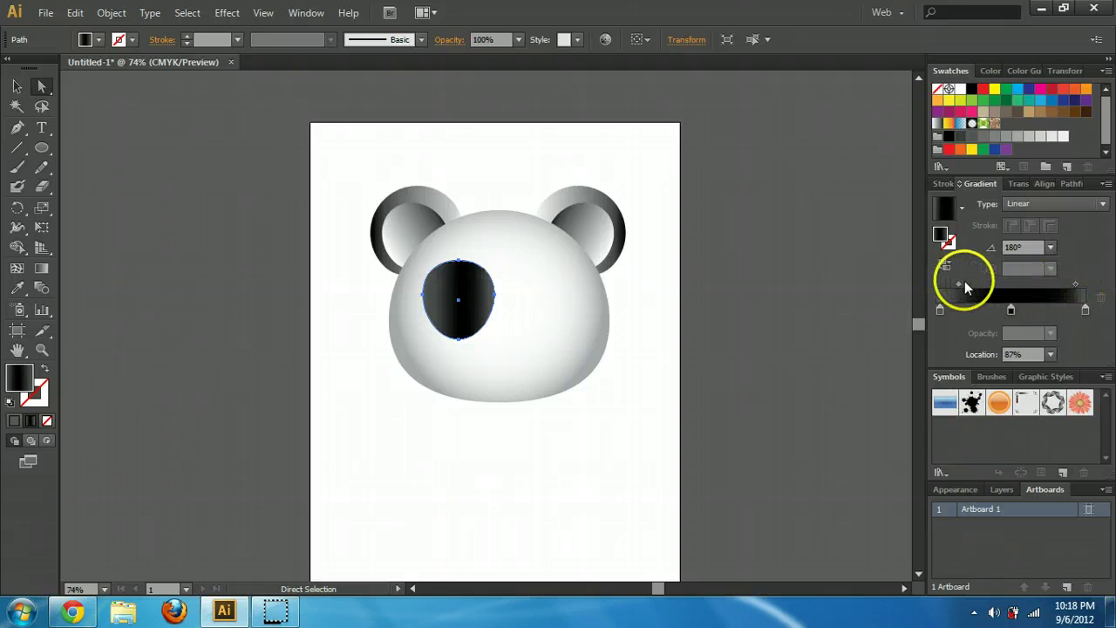
left_click_drag(959, 284, 957, 283)
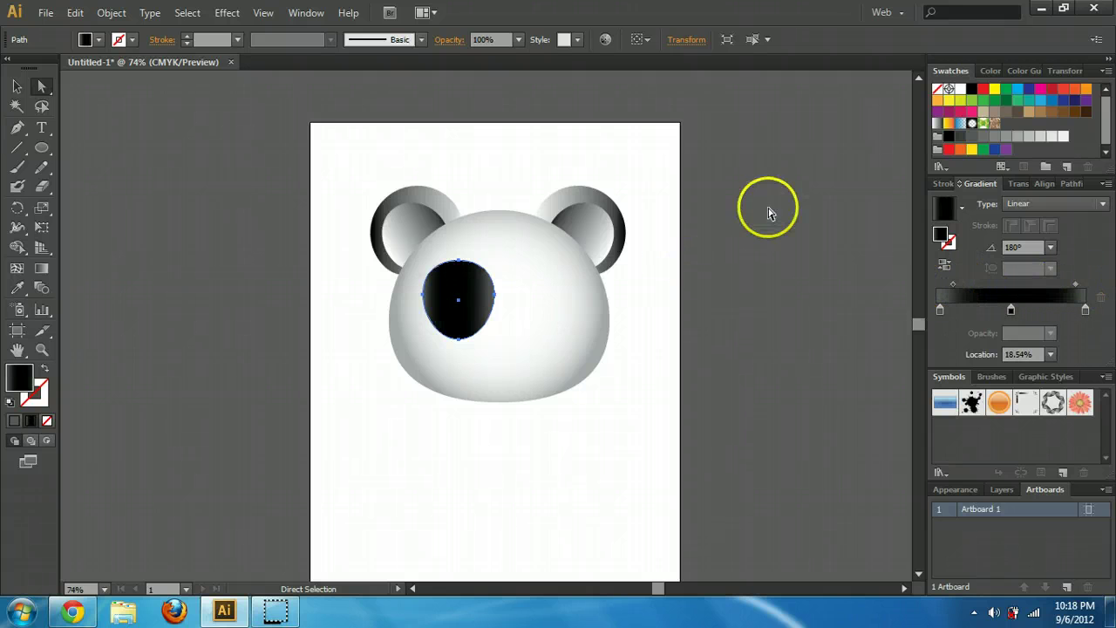
left_click(672, 400)
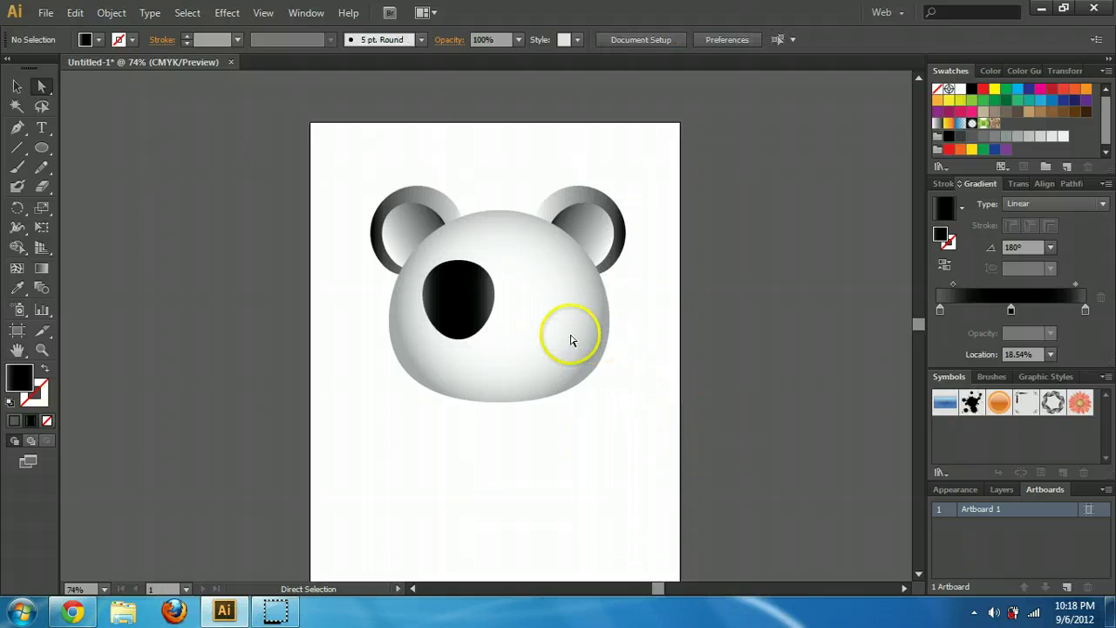
- Draw a circle inside the eye patch and set its linear gradient angle to 90°
left_click(41, 146)
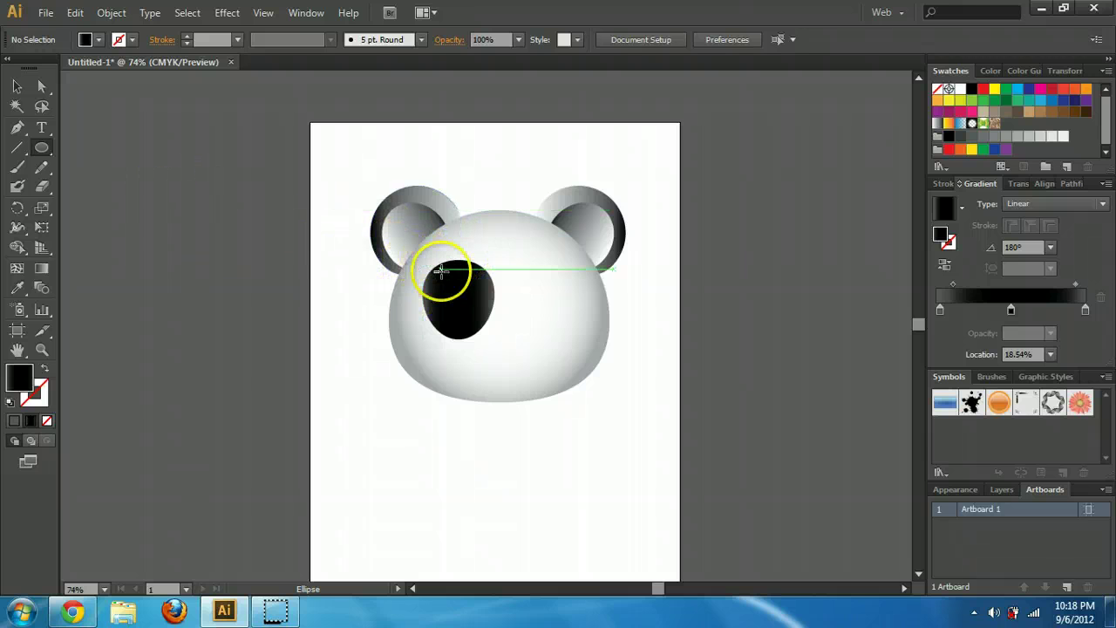
left_click_drag(424, 265, 489, 320)
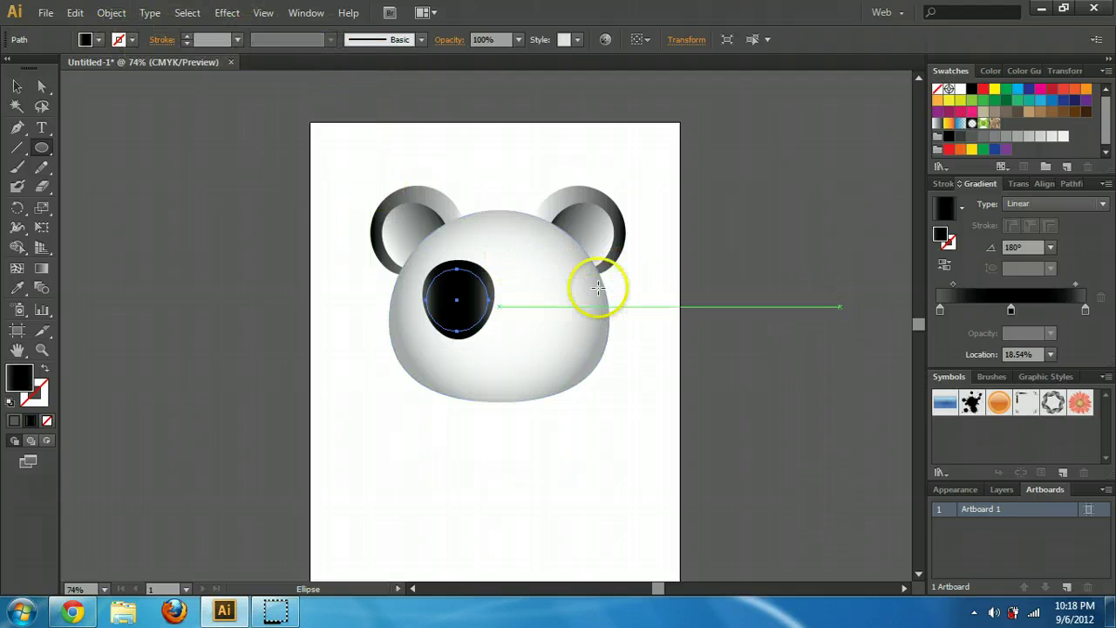
left_click(17, 86)
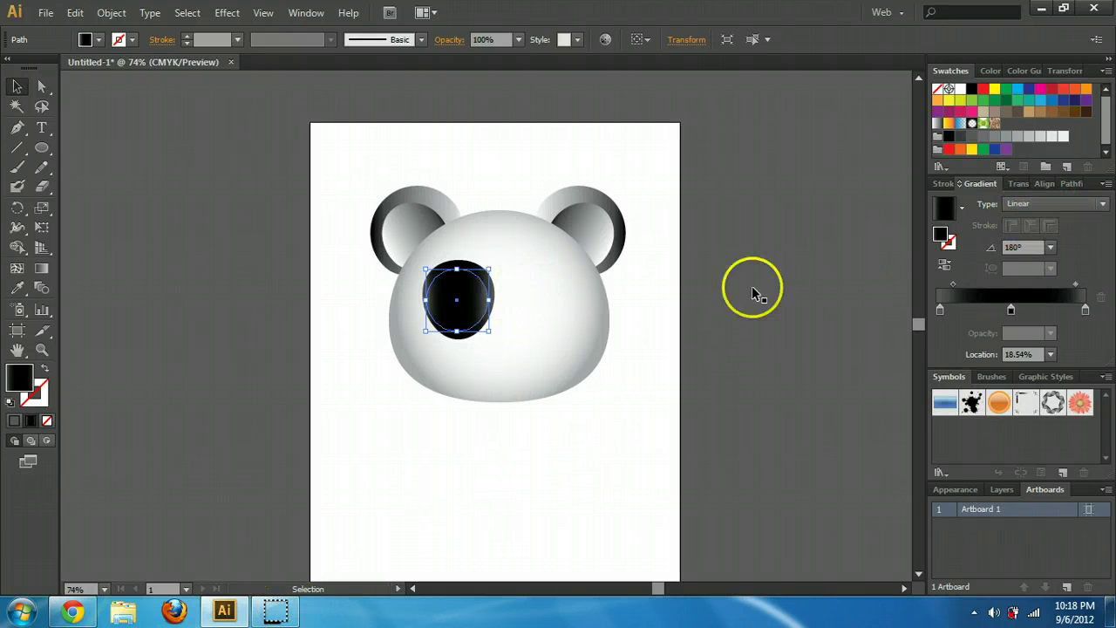
left_click(1025, 248)
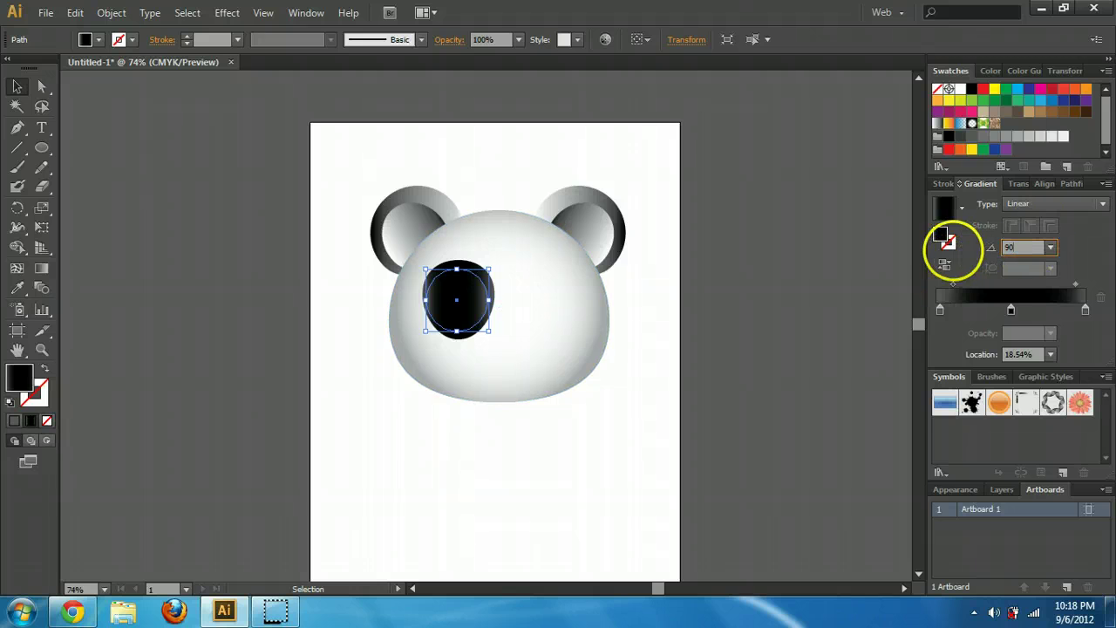
key("Return")
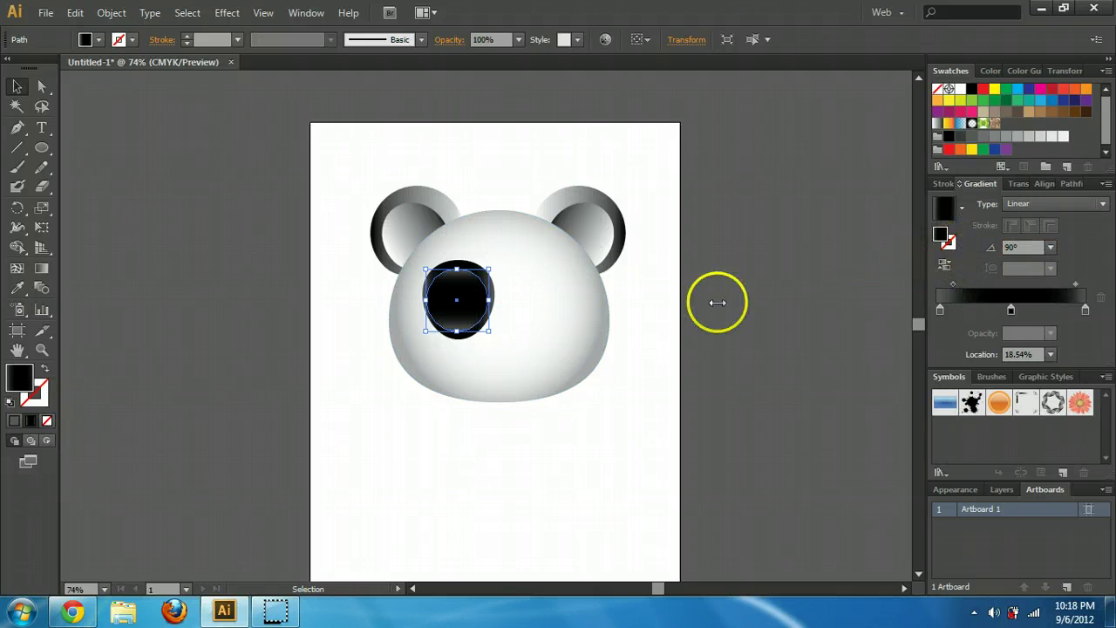
left_click(753, 270)
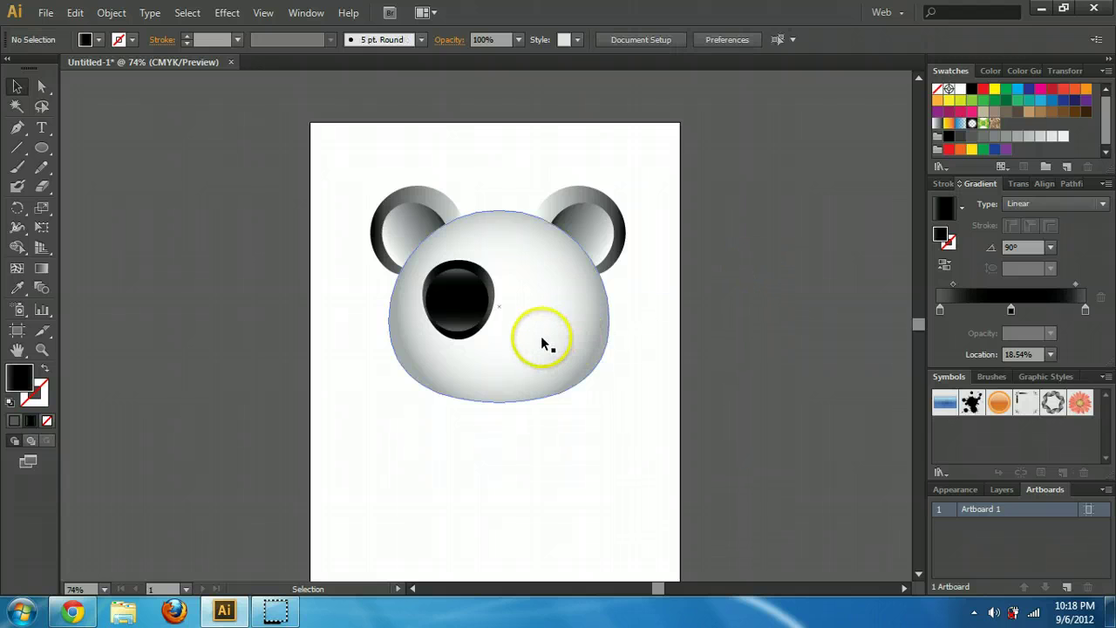
- Draw a smaller circle inside the eye's circle with the same dark gradient fill, and select it
left_click(42, 148)
left_click(465, 291)
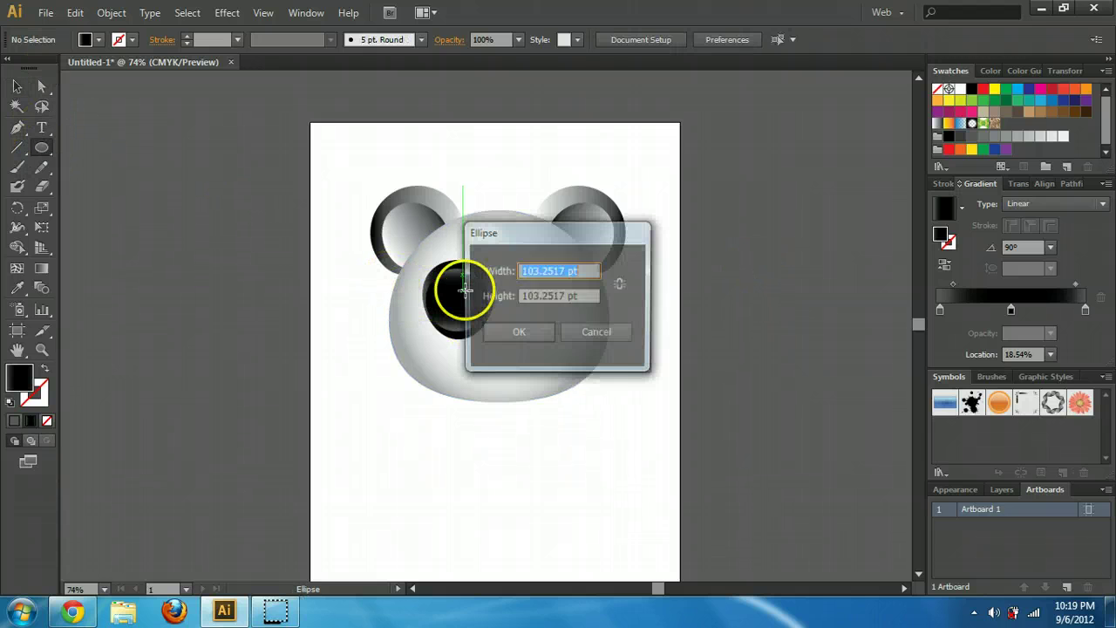
left_click(589, 325)
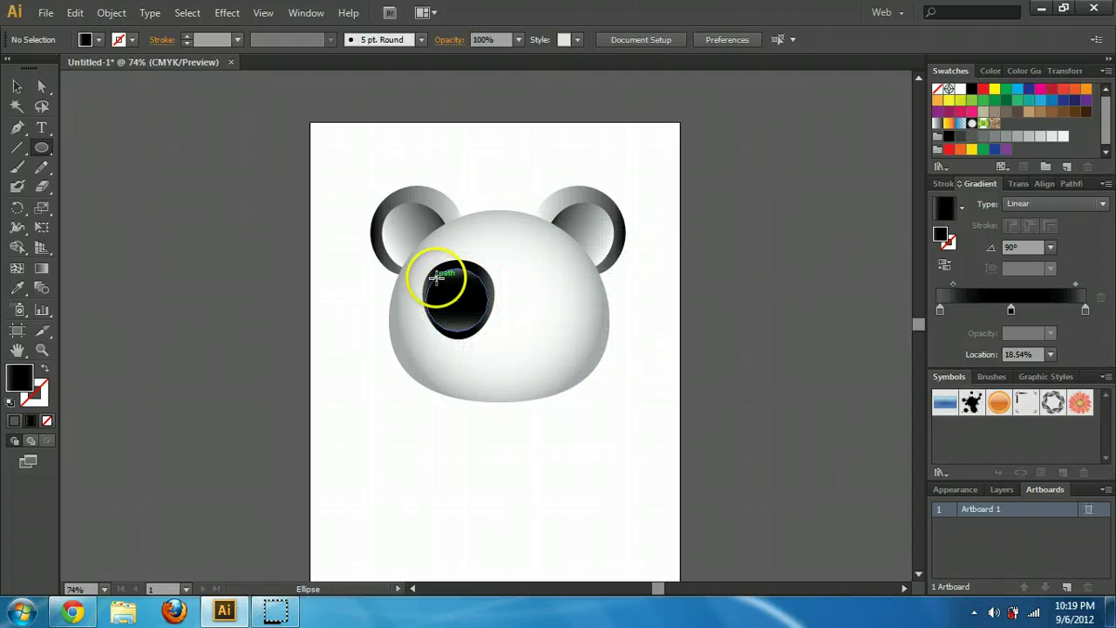
left_click_drag(436, 277, 485, 330)
left_click(17, 86)
left_click(179, 240)
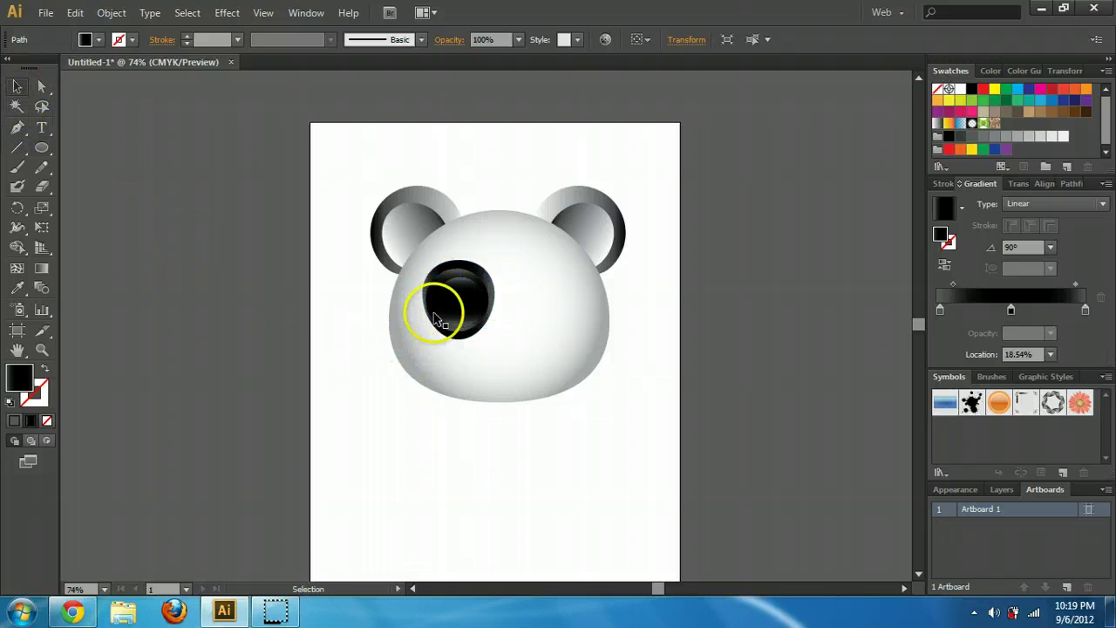
left_click(466, 299)
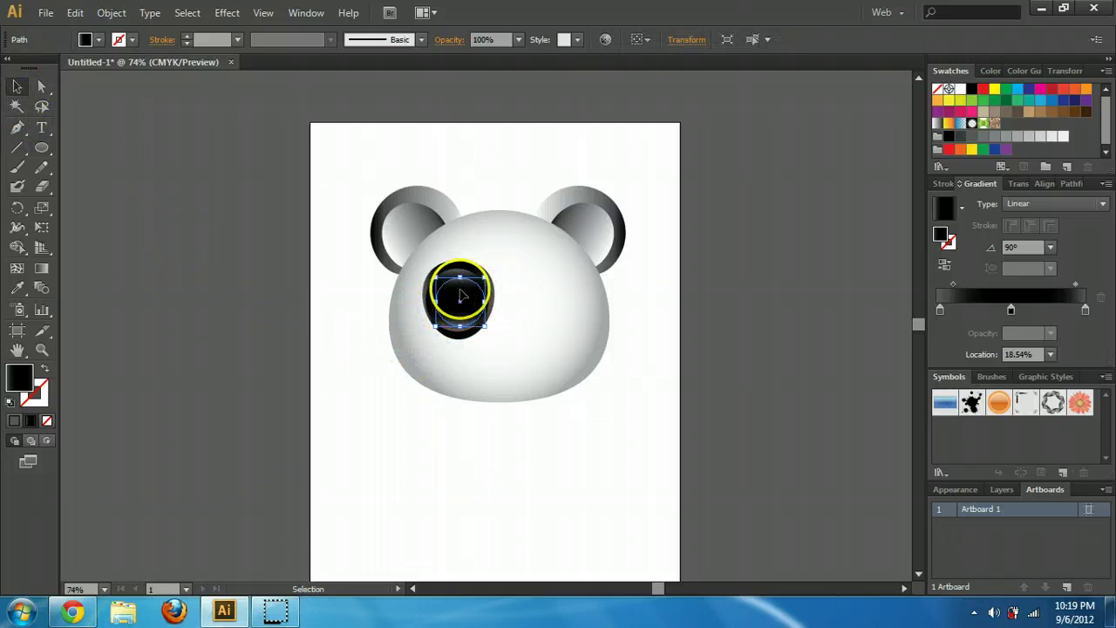
- Fill the innermost circle of the eye with white and deselect it
left_click(85, 41)
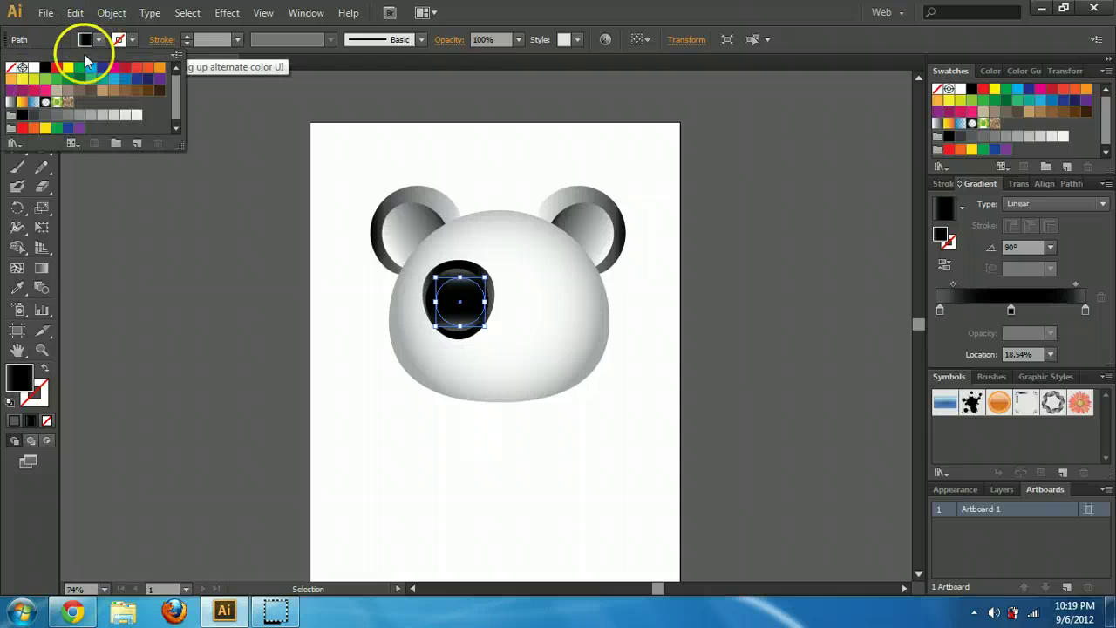
left_click(39, 68)
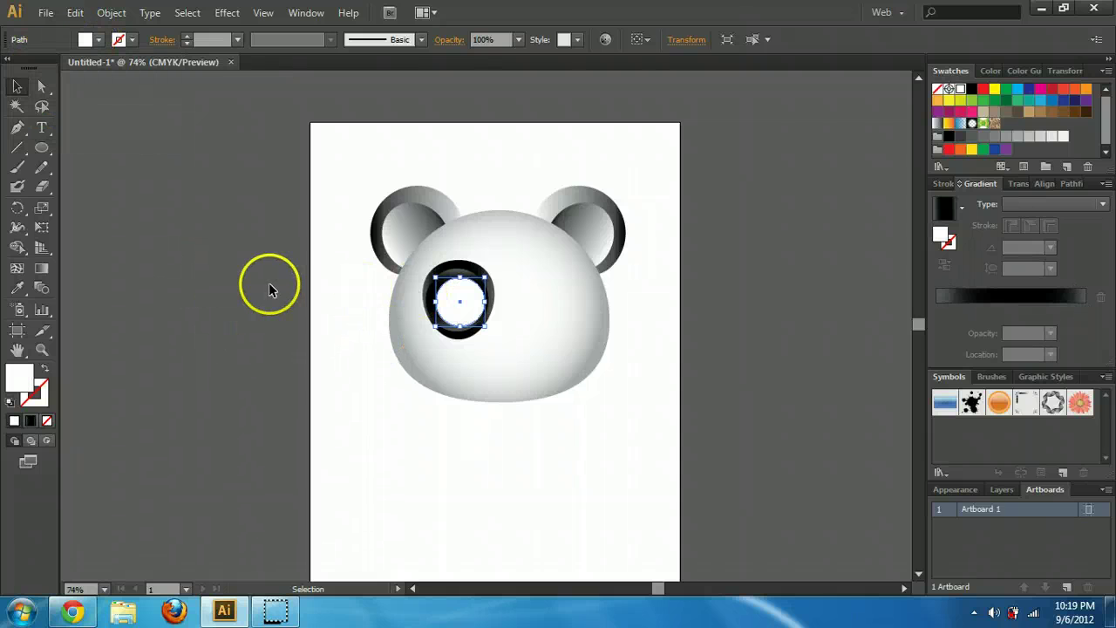
left_click(353, 153)
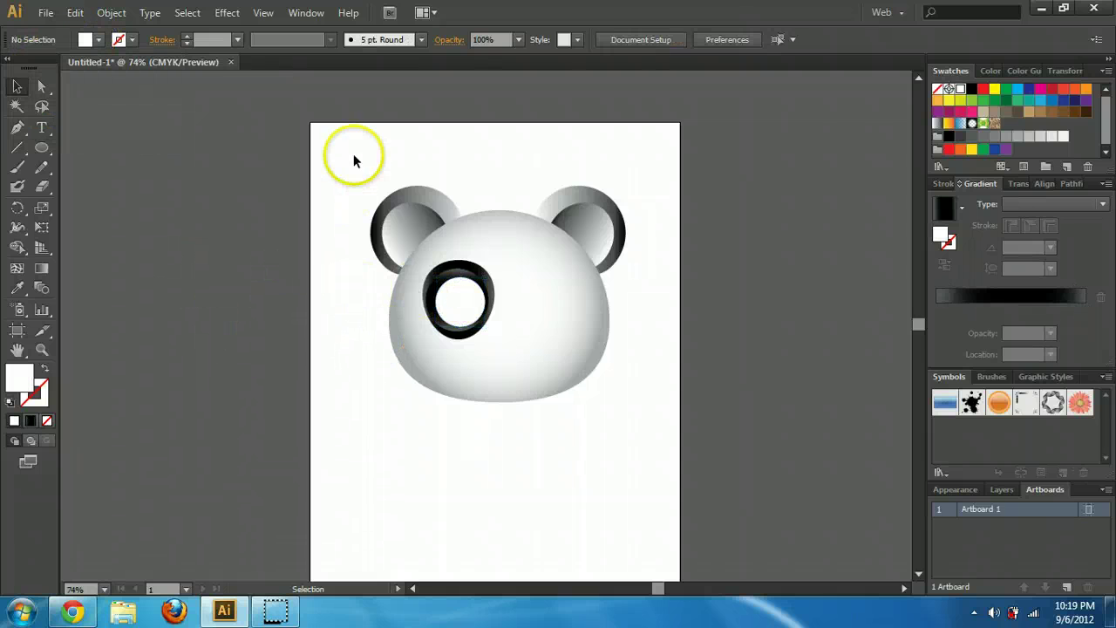
- Select the white circle together with the dark eye shapes, center them horizontally on each other, and deselect them
left_click(454, 305)
left_click(465, 270, "shift")
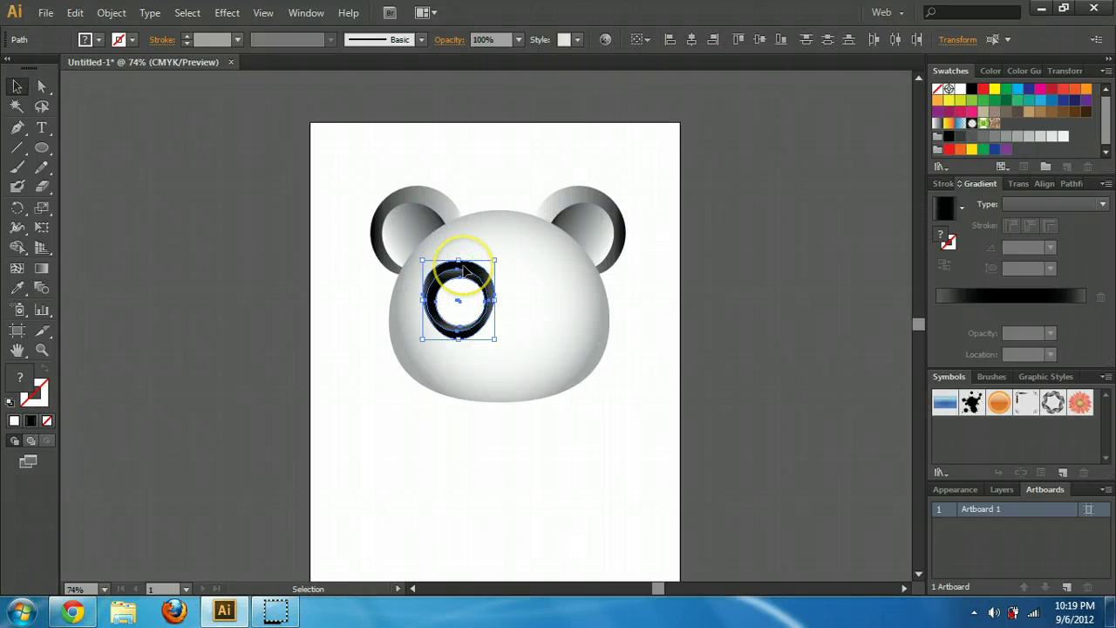
left_click(950, 275)
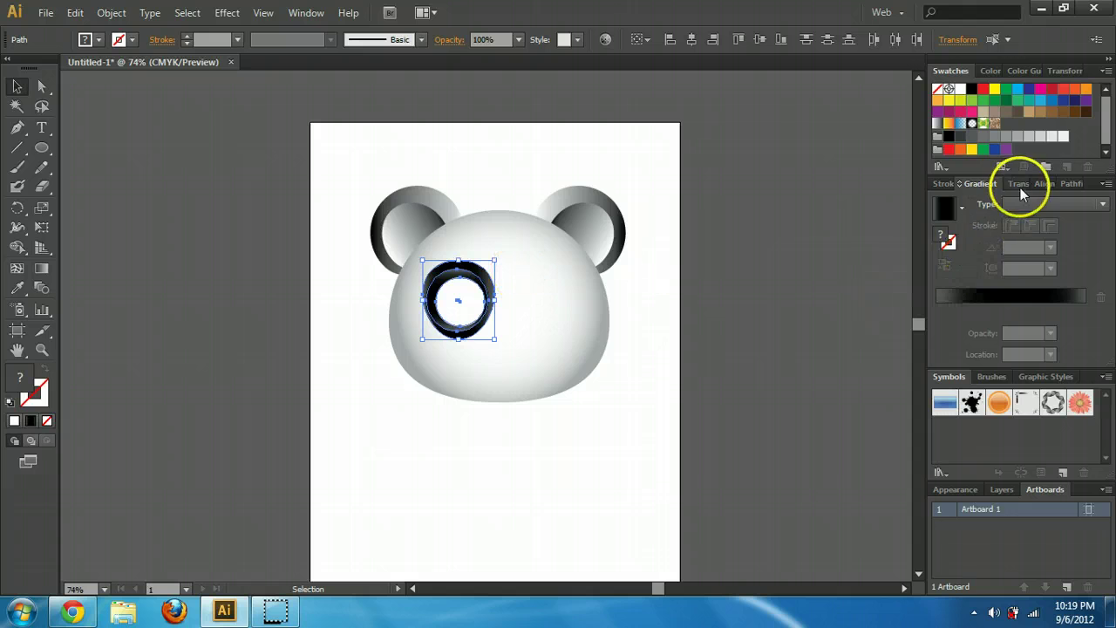
left_click(1043, 185)
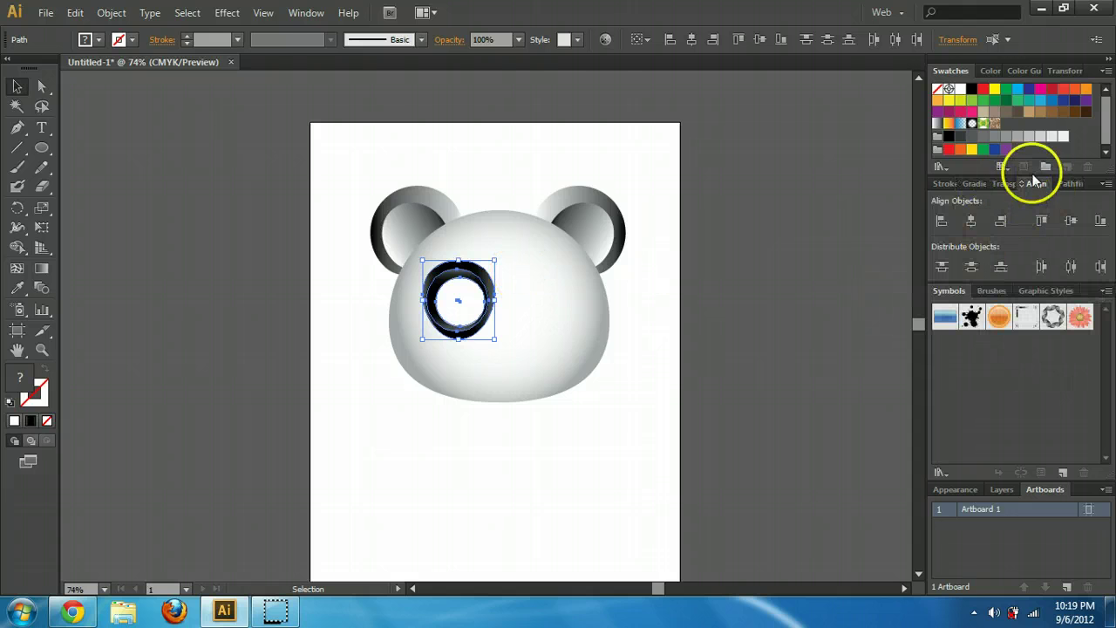
left_click(301, 18)
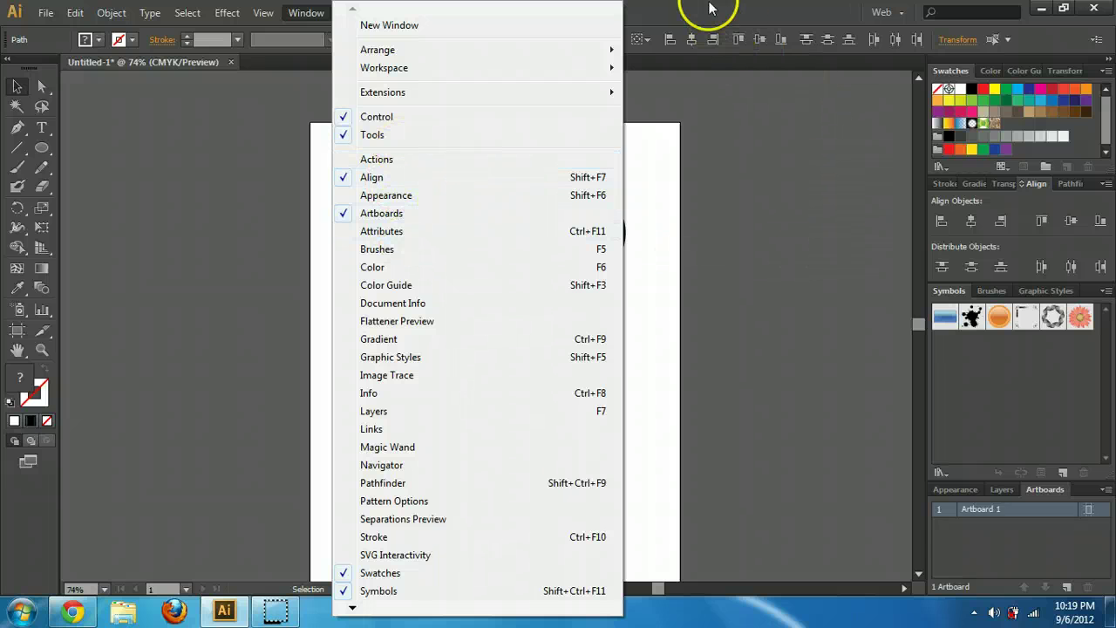
left_click(456, 294)
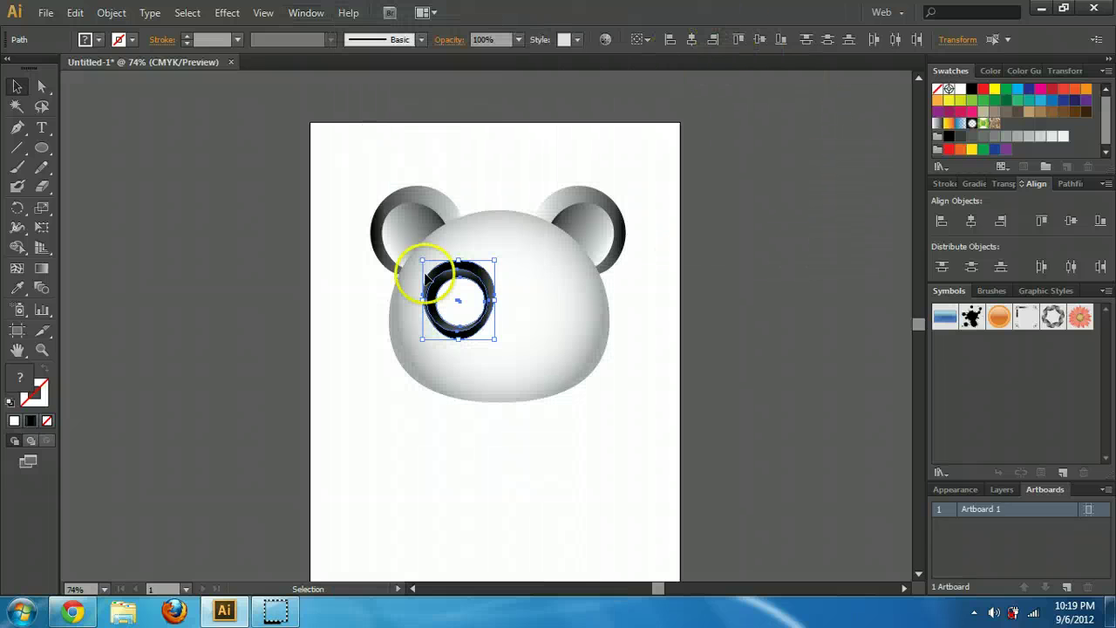
left_click(690, 41)
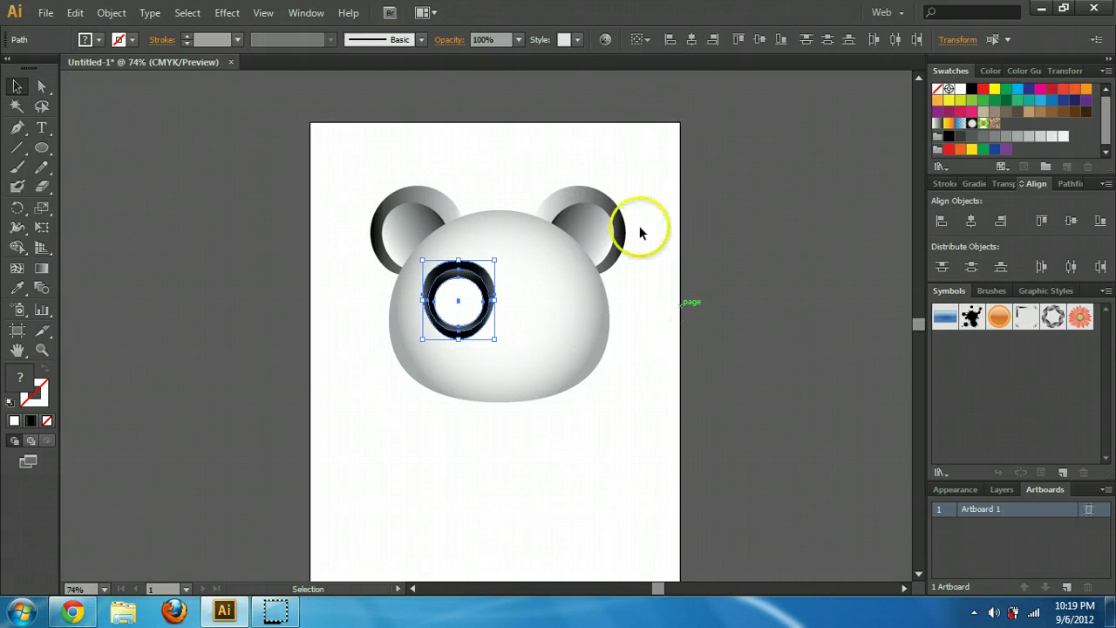
left_click(615, 391)
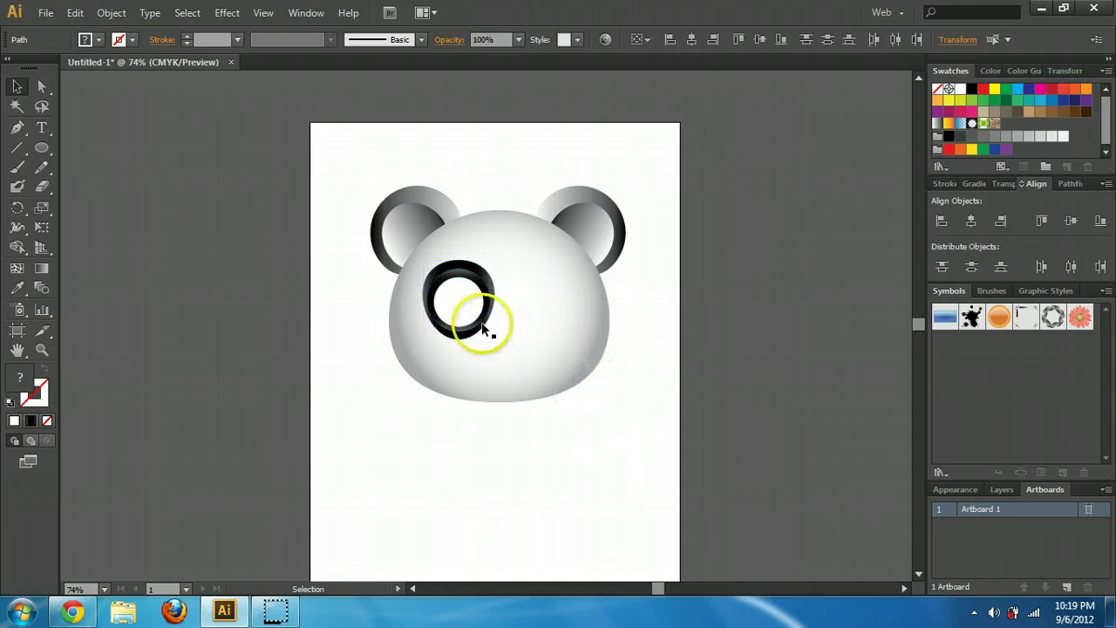
- Enlarge the white eye circle proportionally from its center to about 96 pt wide and deselect it
left_click(454, 296)
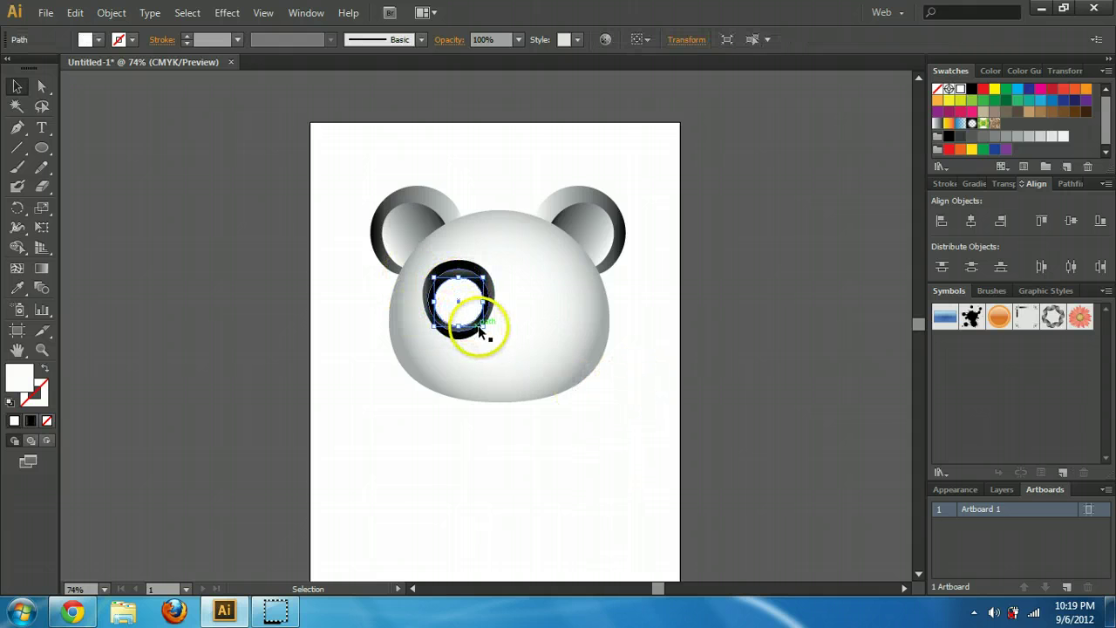
mouse_move(486, 327)
left_mouse_down()
mouse_move(538, 378)
mouse_move(479, 312)
mouse_move(503, 332)
left_mouse_up()
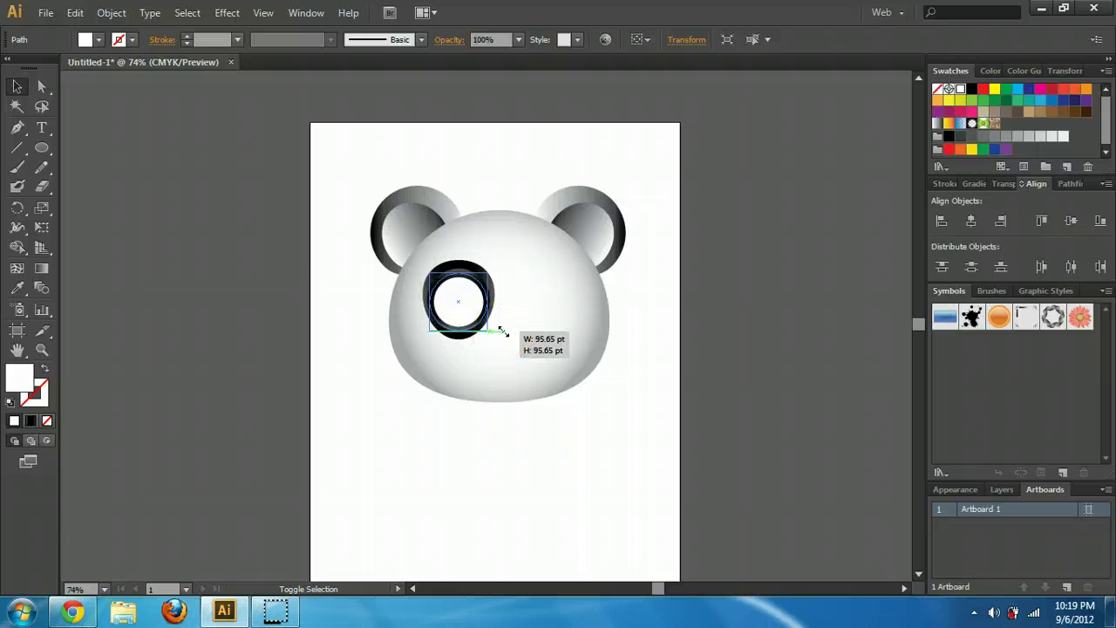
left_click_drag(503, 332, 498, 325)
left_click(359, 257)
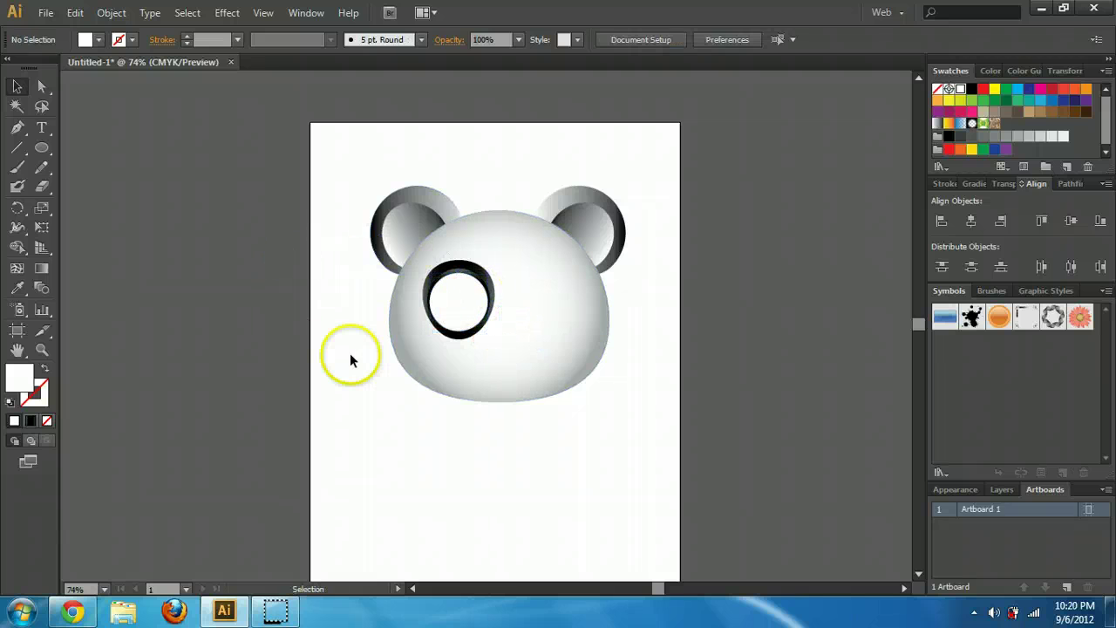
- Nudge the white eye circle slightly upward inside the dark patch and deselect it
left_click(450, 286)
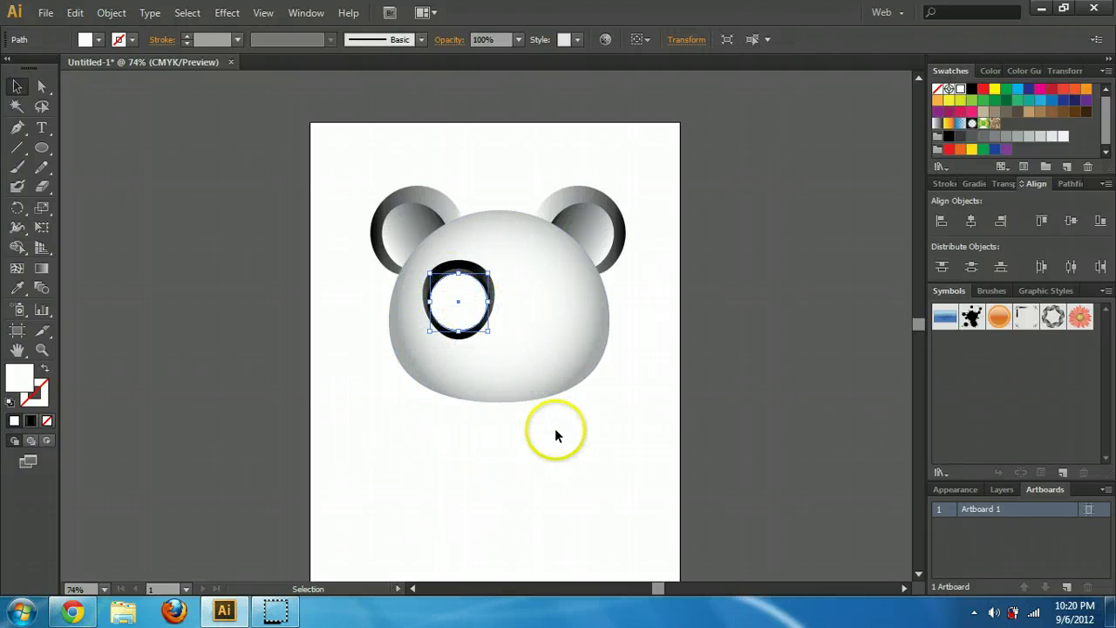
key("Up")
key("Up")
left_click(738, 295)
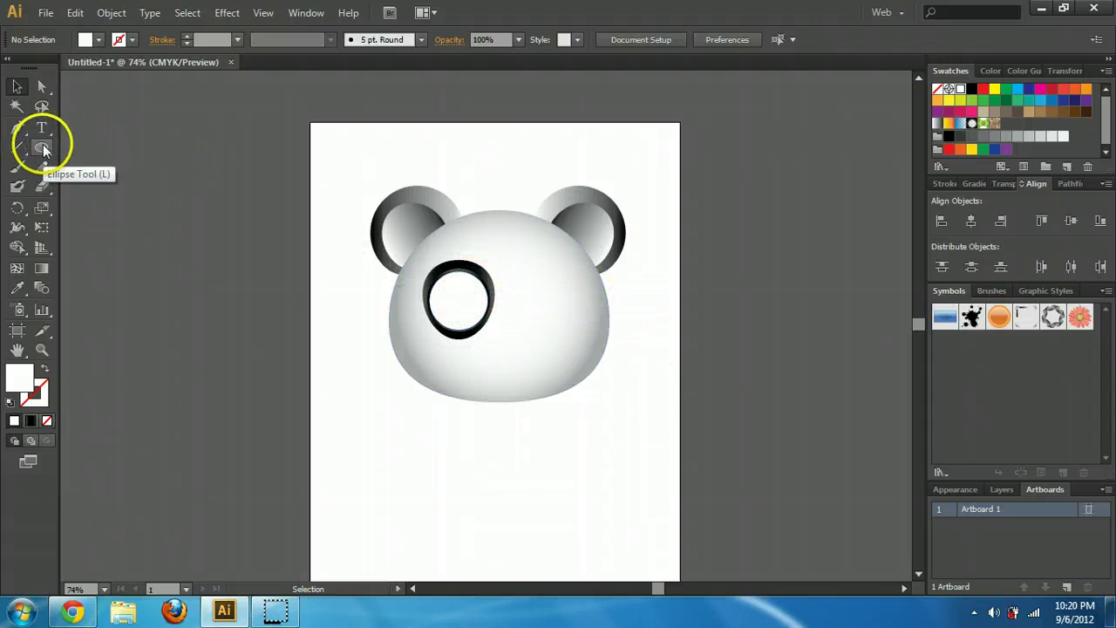
- Duplicate the white eye circle in place and shrink the copy around its center to iris size
left_click(463, 300)
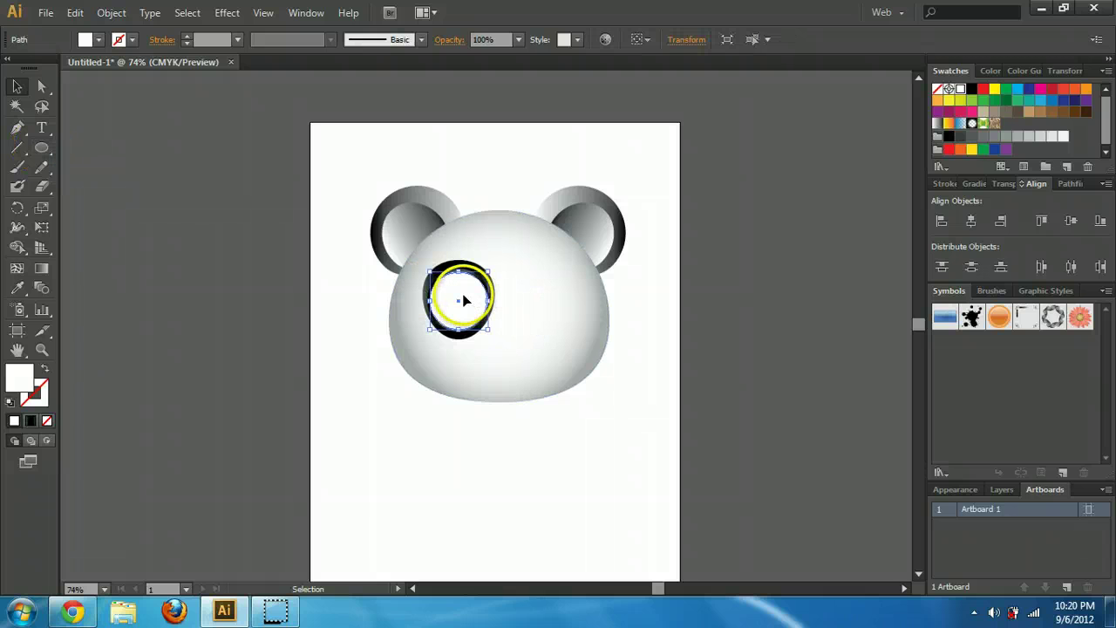
key("a")
key("ctrl+bracketleft")
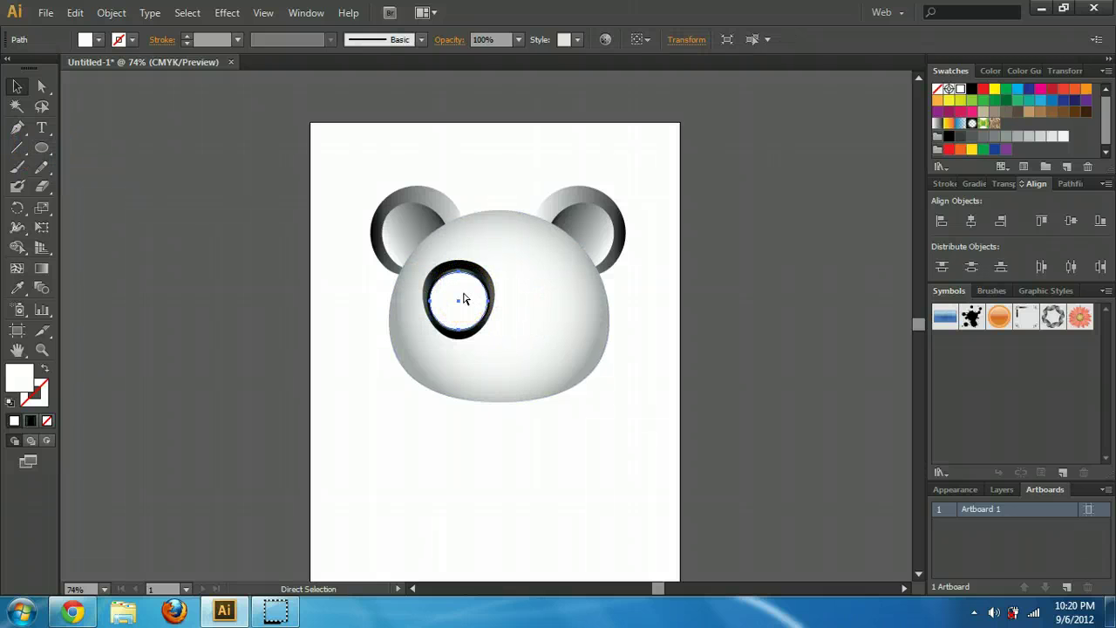
key("v")
left_click(488, 324)
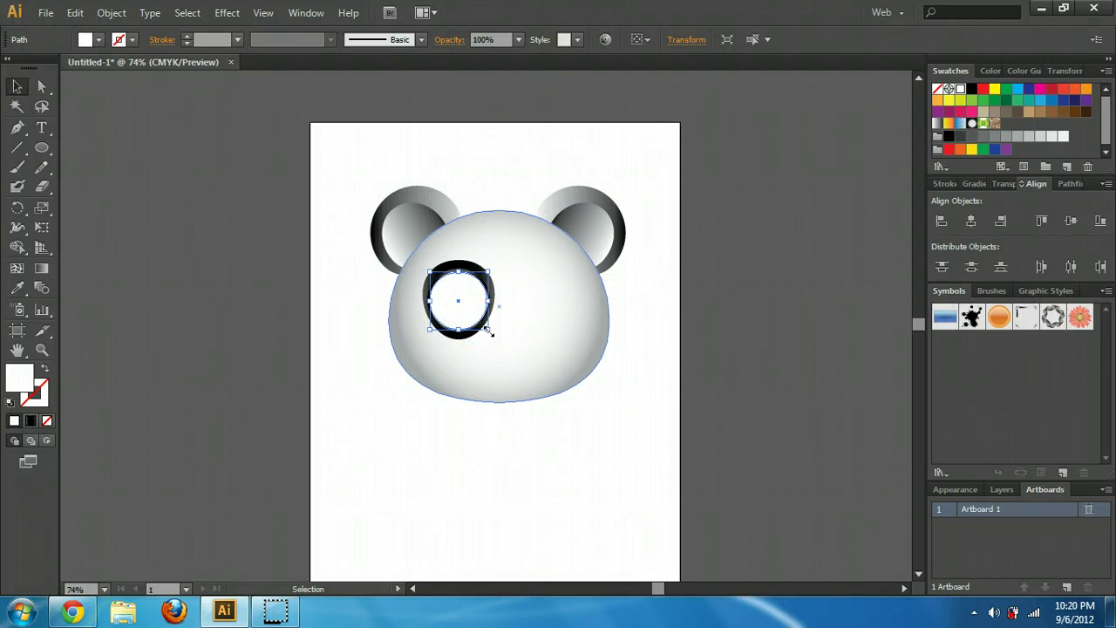
left_click_drag(489, 331, 476, 313)
left_click(473, 157)
- Fill the small iris circle with a radial gradient of dark gray and cyan, replacing the black stop
left_click(462, 300)
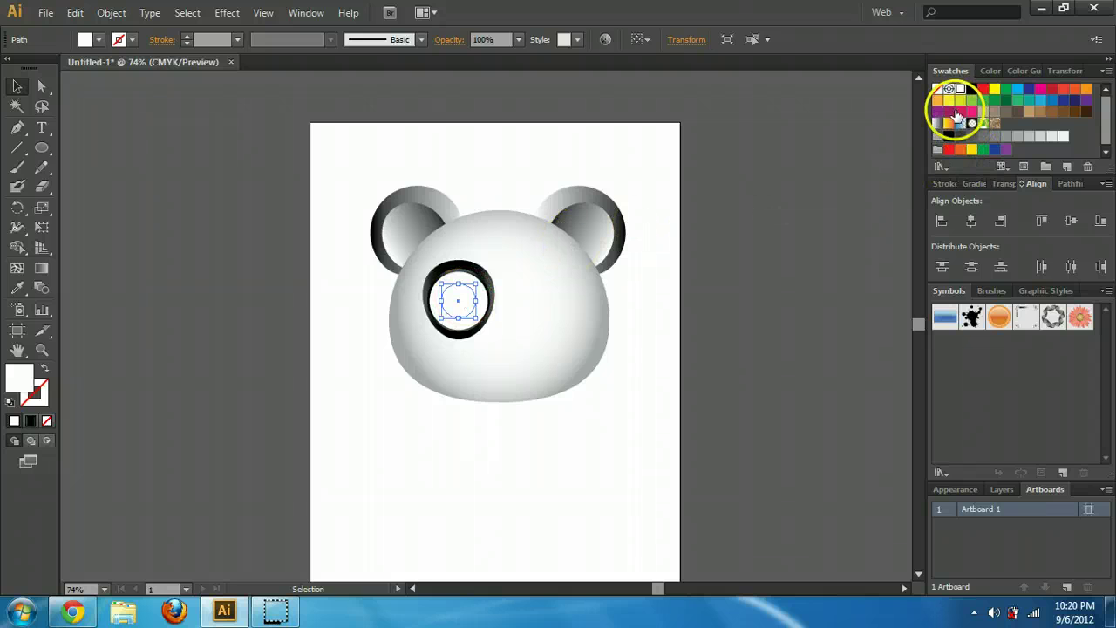
left_click(974, 184)
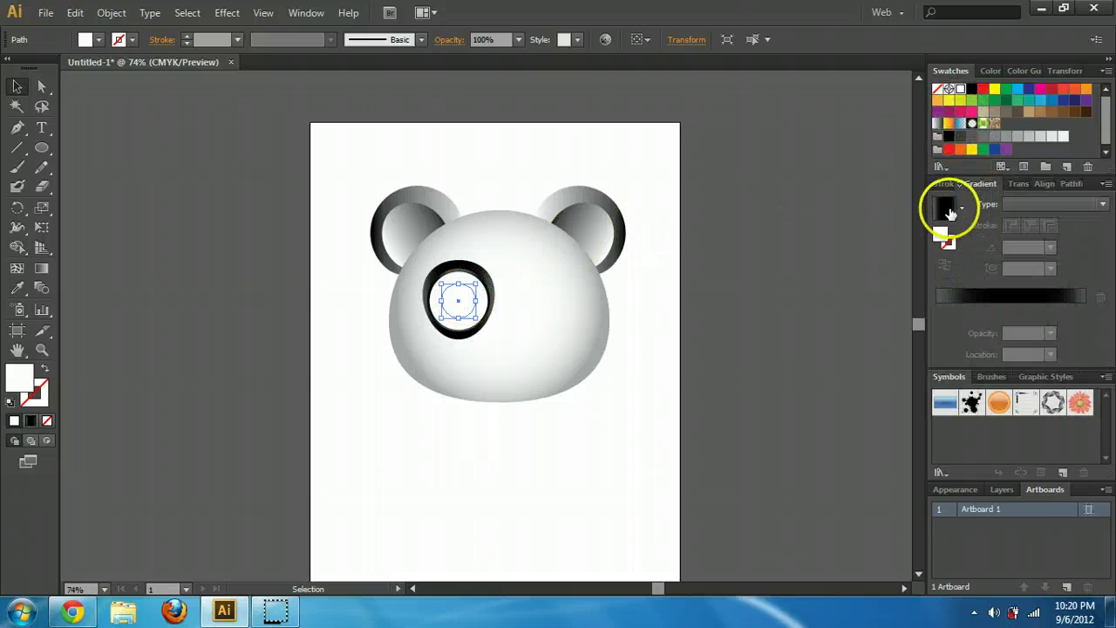
left_click(947, 209)
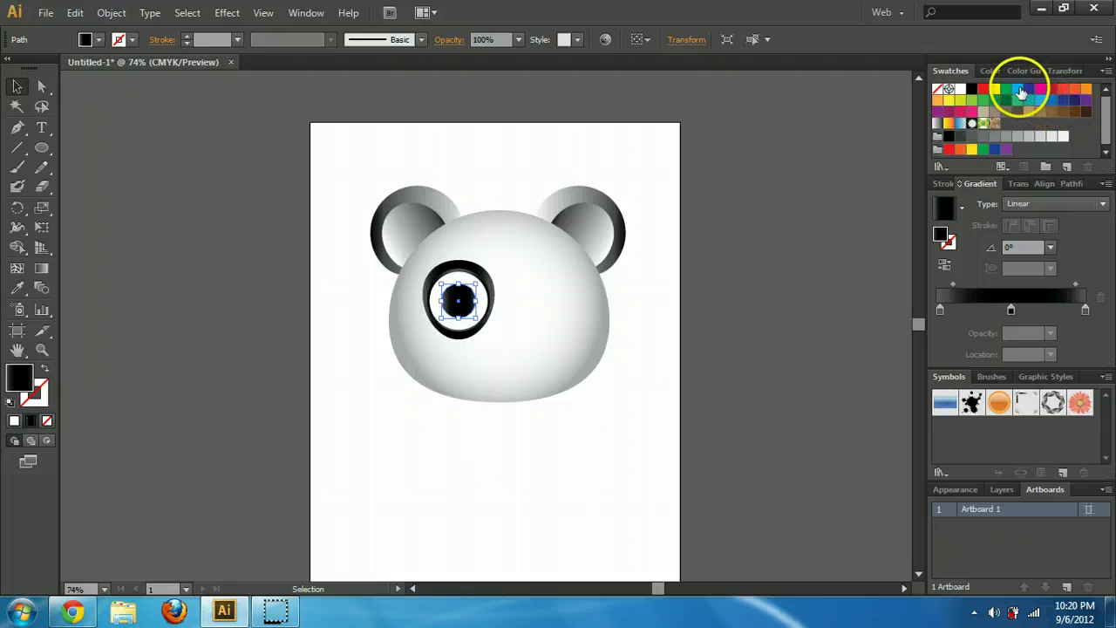
left_click_drag(1016, 88, 1005, 340)
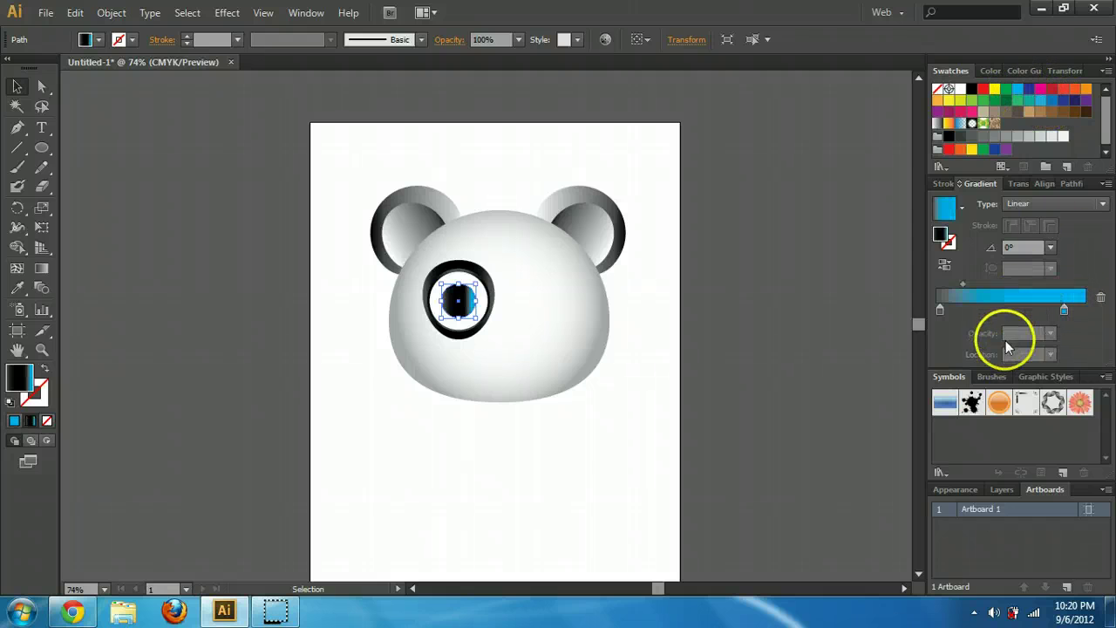
left_click(1054, 204)
left_click(1049, 237)
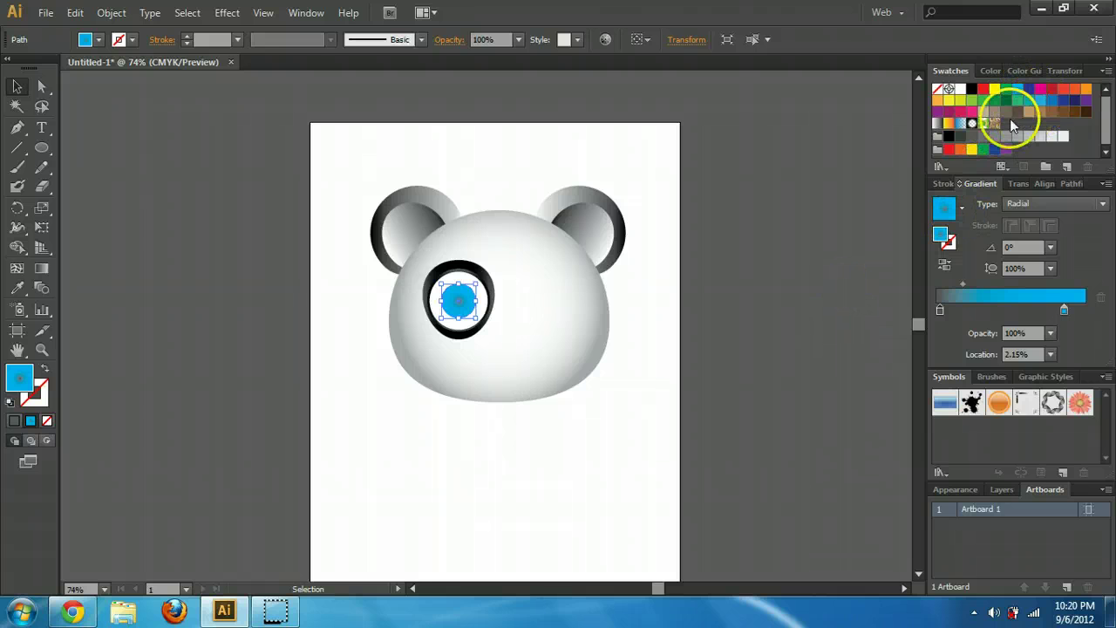
- Recolor the iris gradient's dark gray stop to light blue with C 48, M 0, Y 3.14, K 0, and deselect the iris
double_click(939, 311)
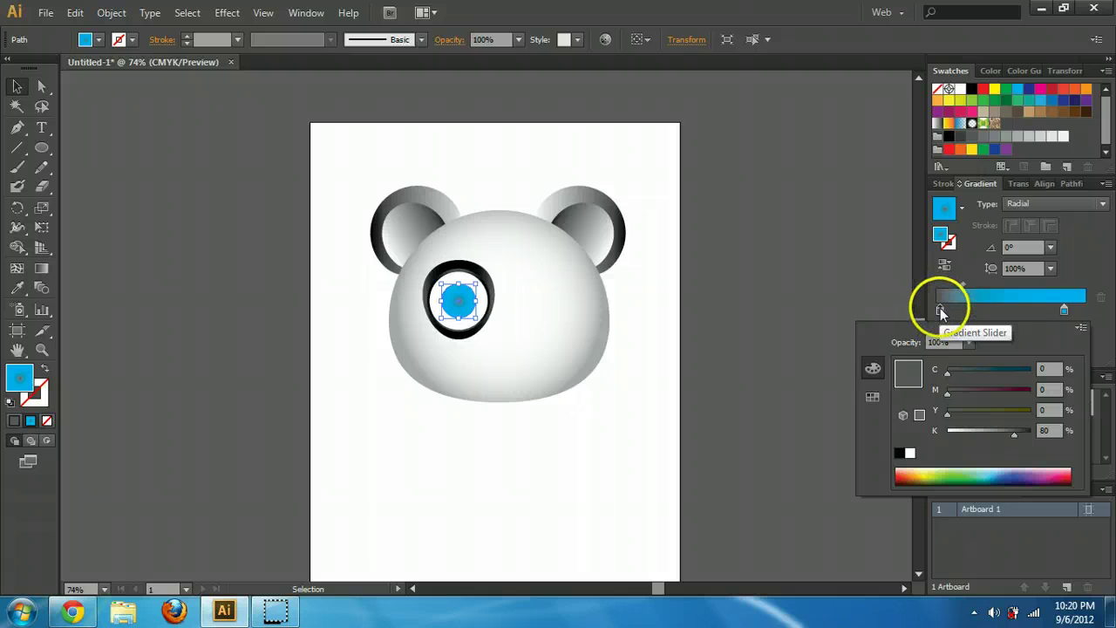
left_click(995, 474)
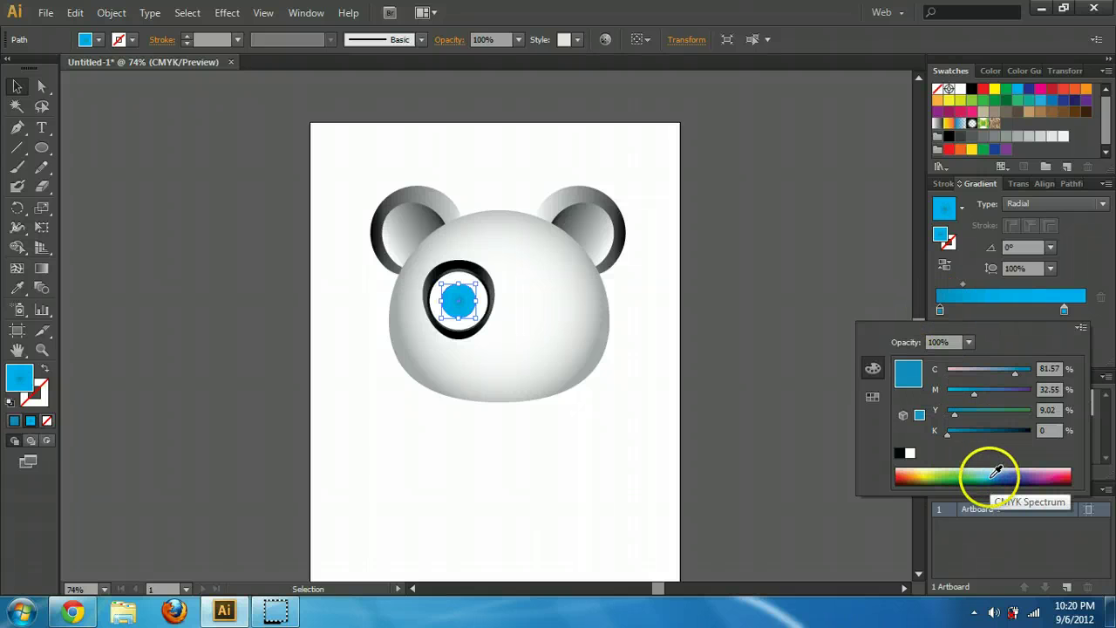
left_click(992, 471)
left_click(993, 469)
left_click(992, 469)
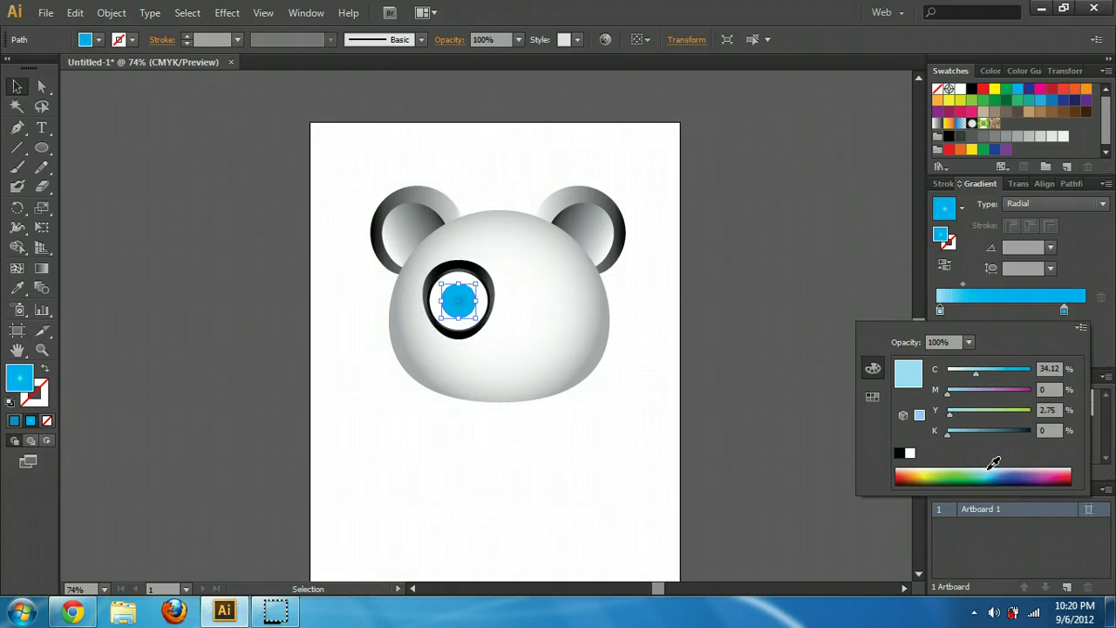
left_click(992, 469)
left_click(993, 373)
left_click_drag(992, 373, 987, 373)
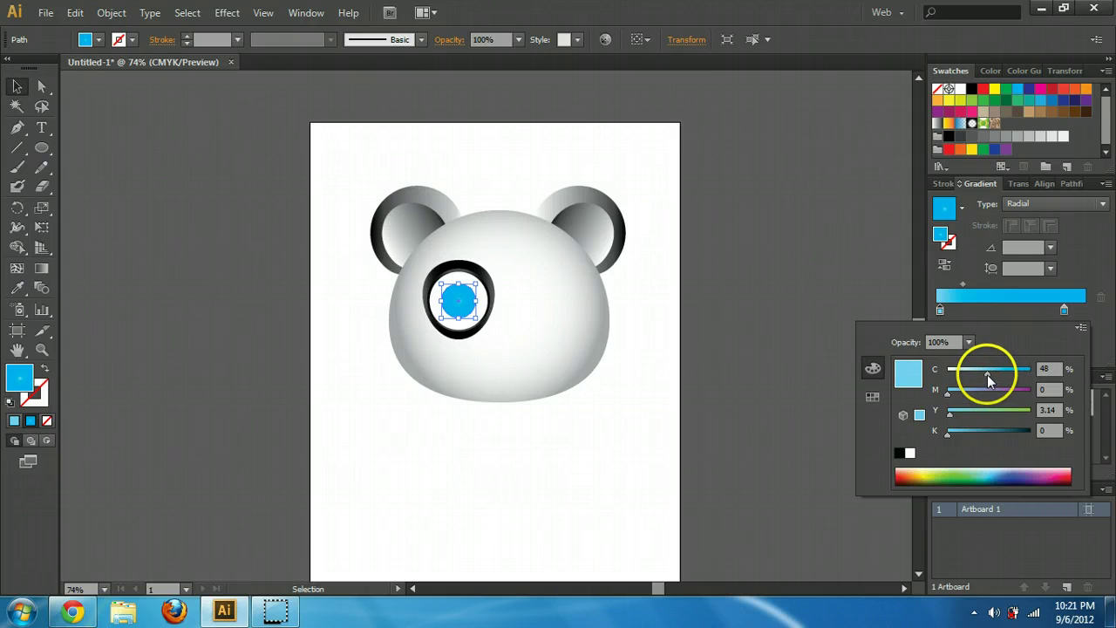
left_click(852, 263)
left_click(811, 277)
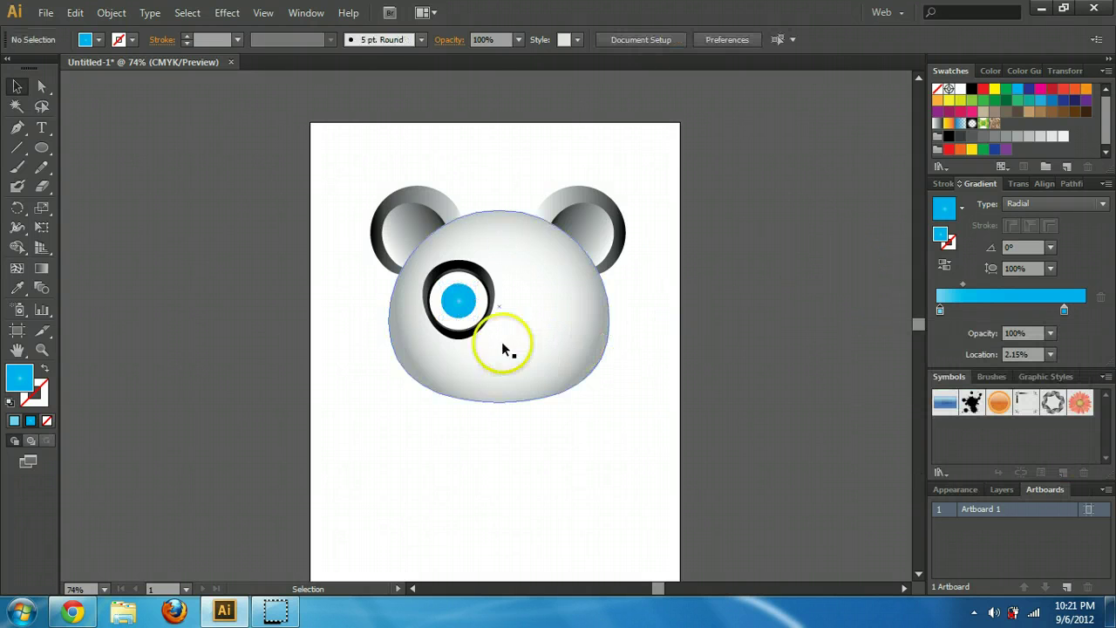
- Rearrange the iris gradient so cyan is at the center and the light blue stop sits at 95.16%
left_click(456, 296)
mouse_move(940, 309)
left_mouse_down()
mouse_move(1084, 310)
mouse_move(950, 312)
left_mouse_up()
left_click_drag(1083, 312, 1078, 310)
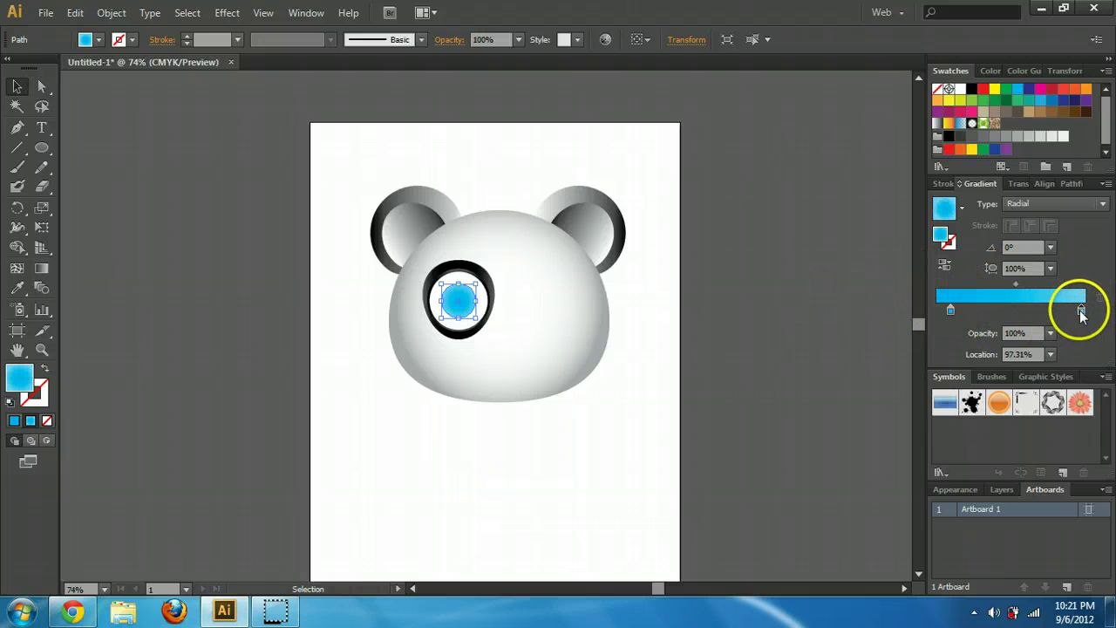
left_click(681, 348)
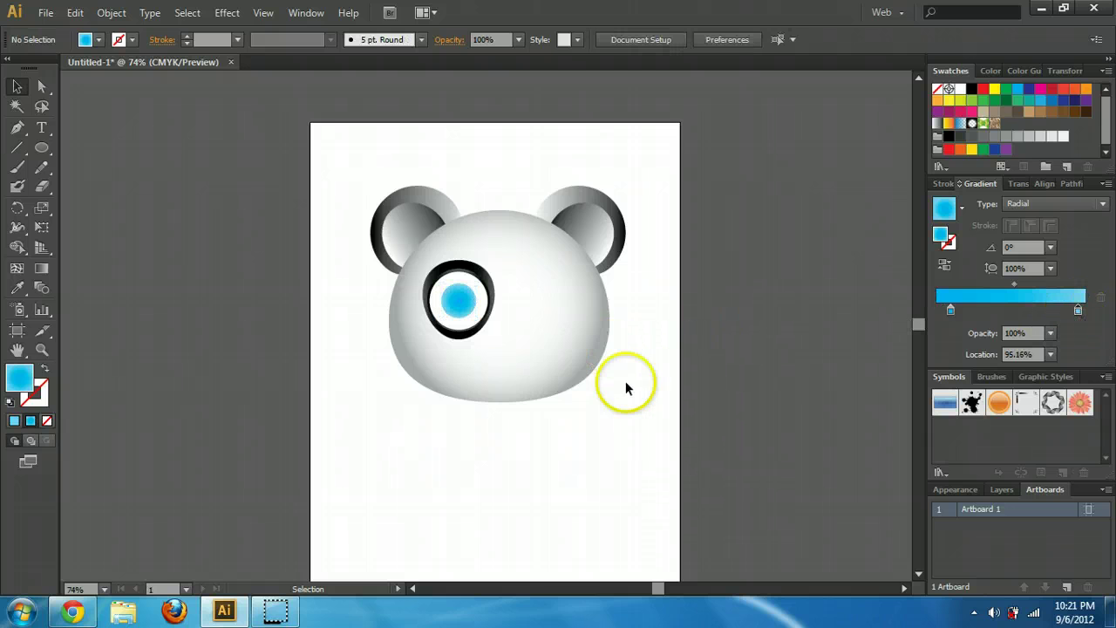
- Duplicate the iris in place, shrink the copy around its center to a small pupil, and fill it with black
left_click(463, 305)
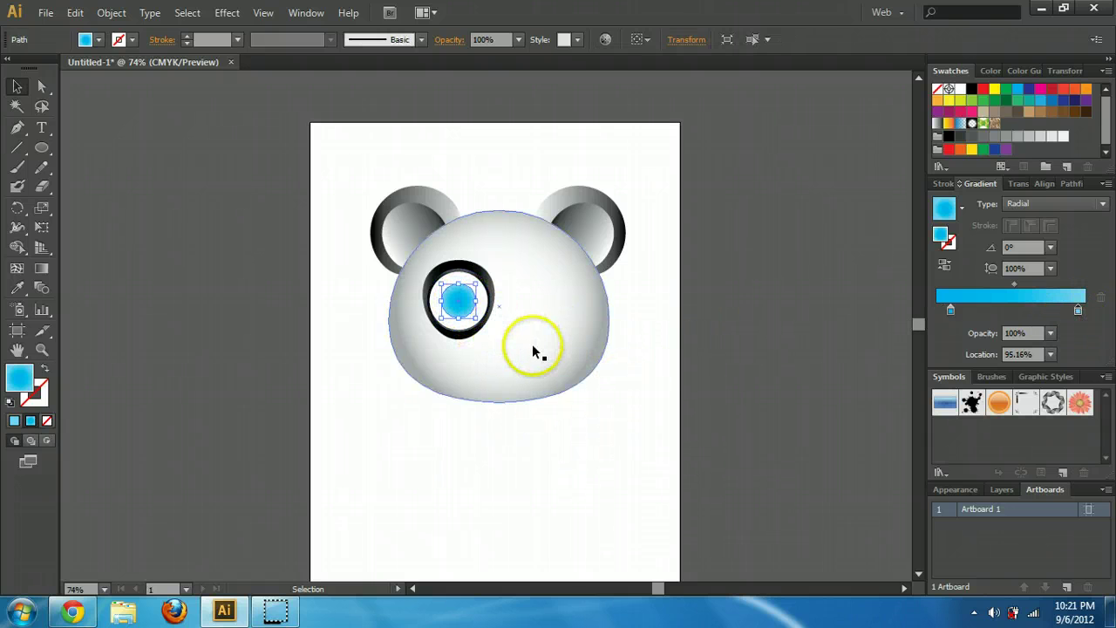
key("a")
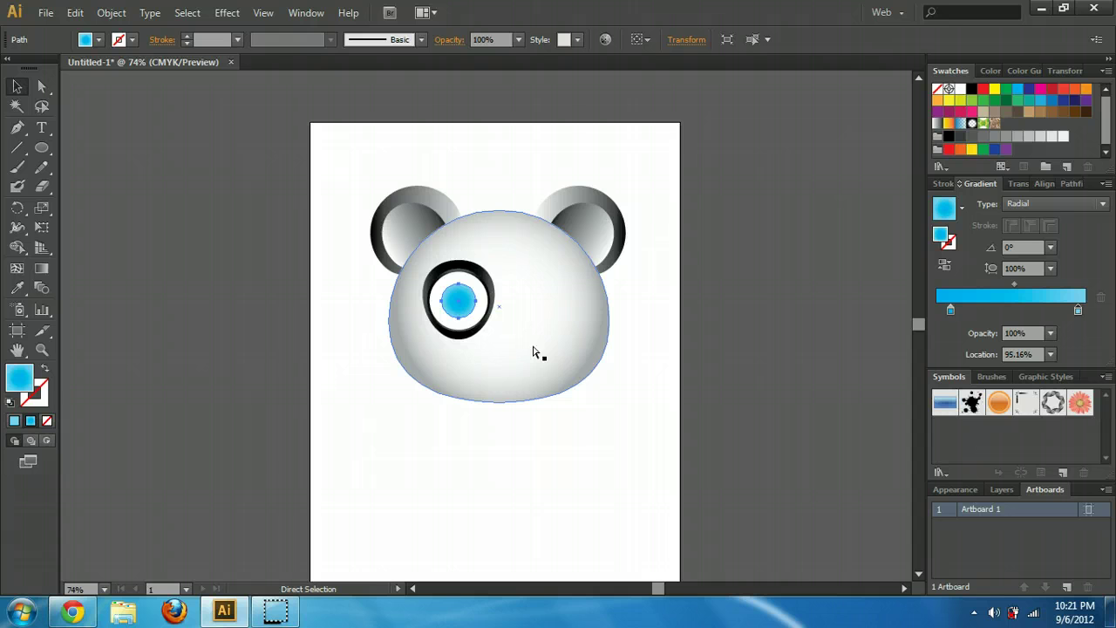
key("v")
mouse_move(476, 319)
left_mouse_down()
mouse_move(491, 321)
mouse_move(458, 297)
mouse_move(464, 307)
left_mouse_up()
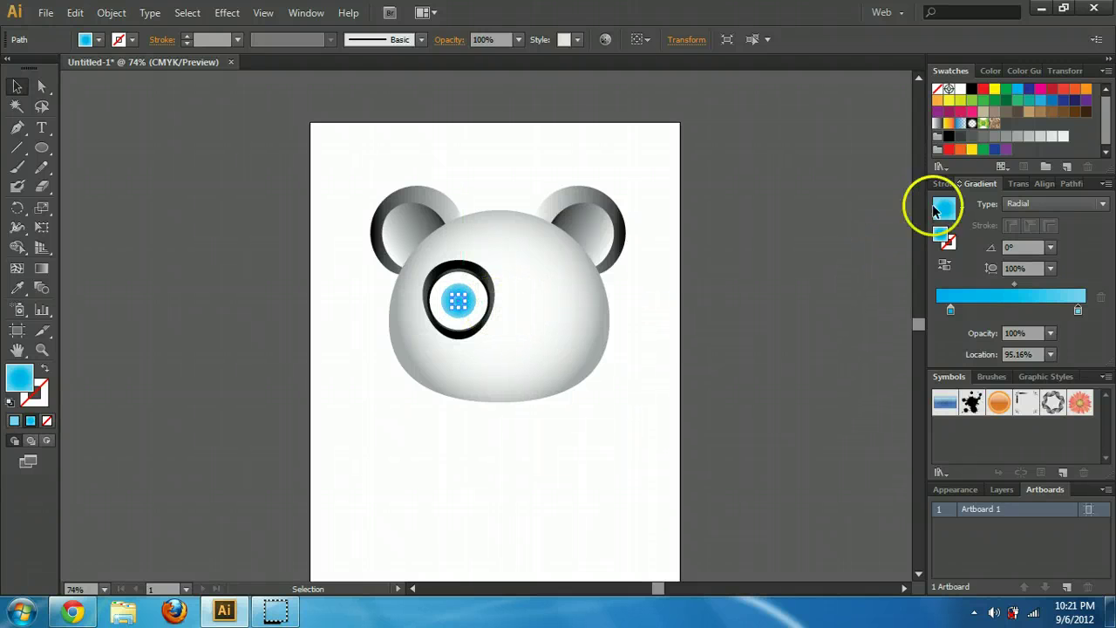
left_click(951, 136)
left_click(776, 253)
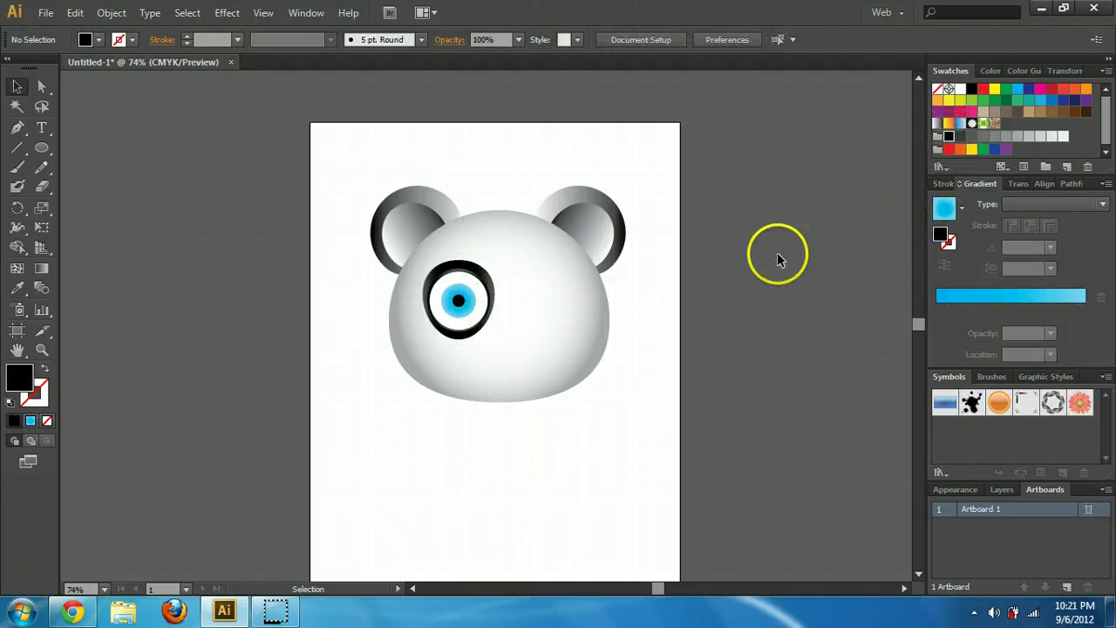
- Select the blue iris together with the pupil and nudge both slightly to the right inside the white eye
left_click(468, 299)
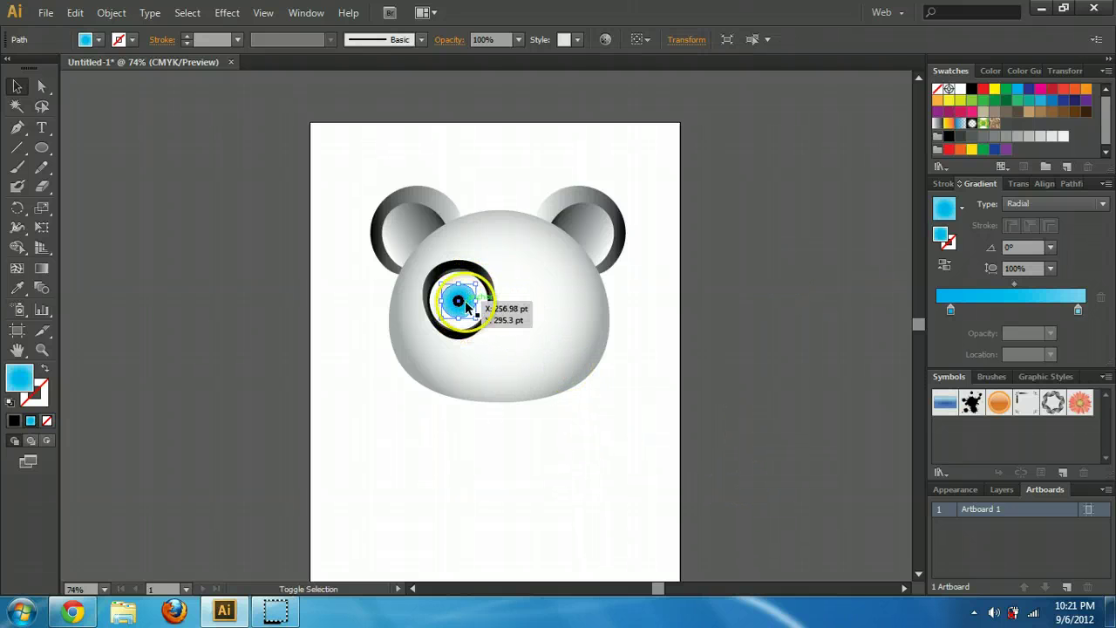
left_click(508, 321, "shift")
key("Right")
key("Right")
key("Right")
key("Right")
key("Right")
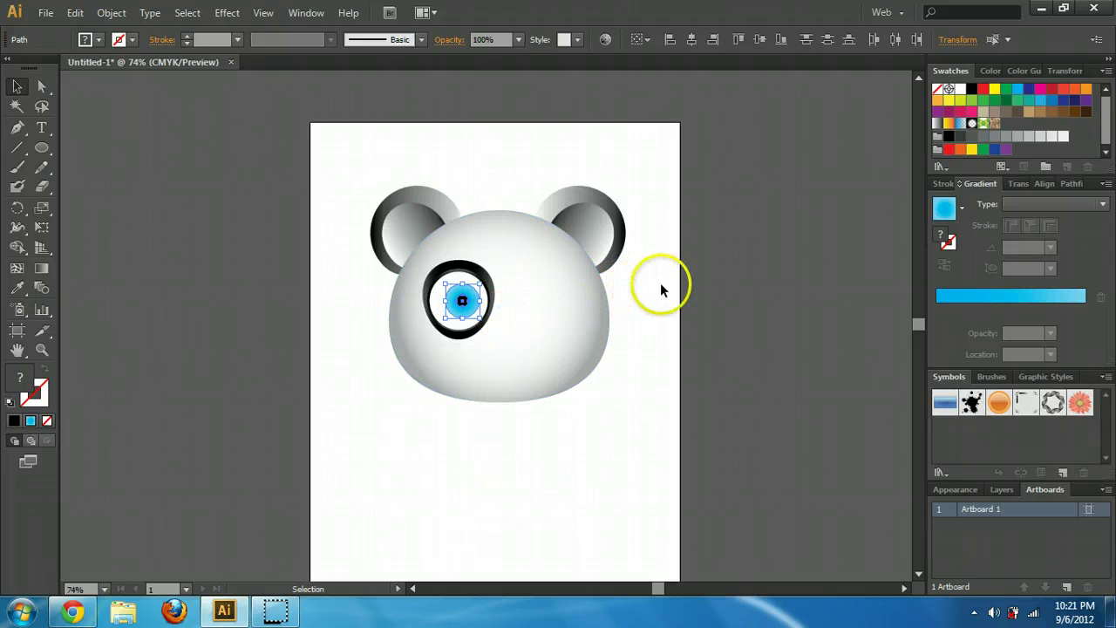
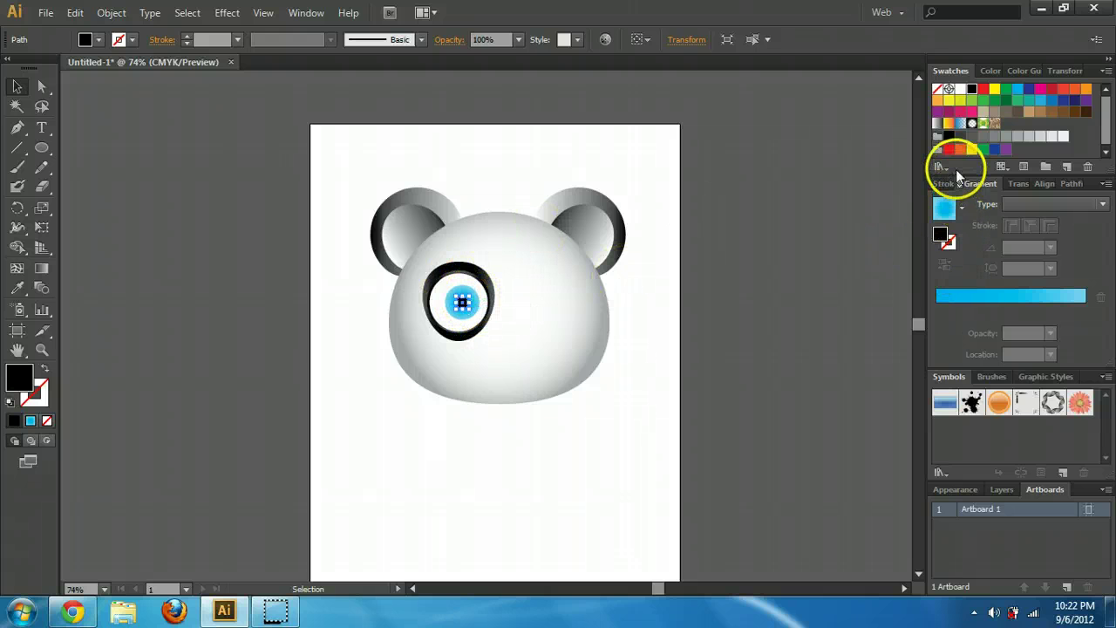
- Fill the pupil with a radial gradient of dark grays, replacing the blue stops, with stops at 5.91% and 94.62%
left_click(949, 136)
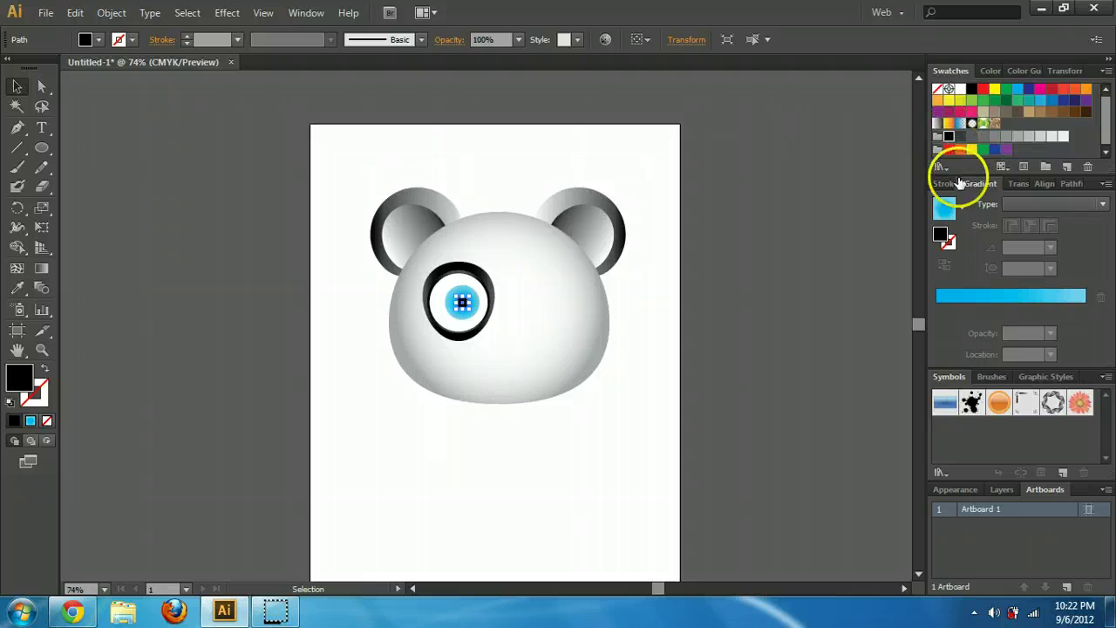
left_click(946, 207)
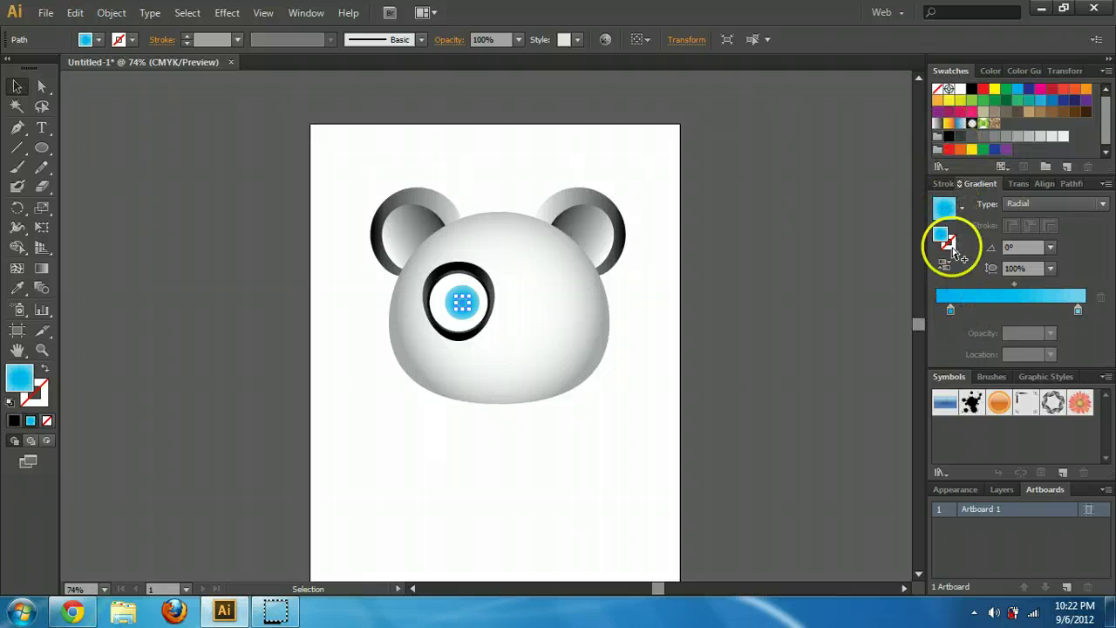
left_click_drag(960, 135, 980, 301)
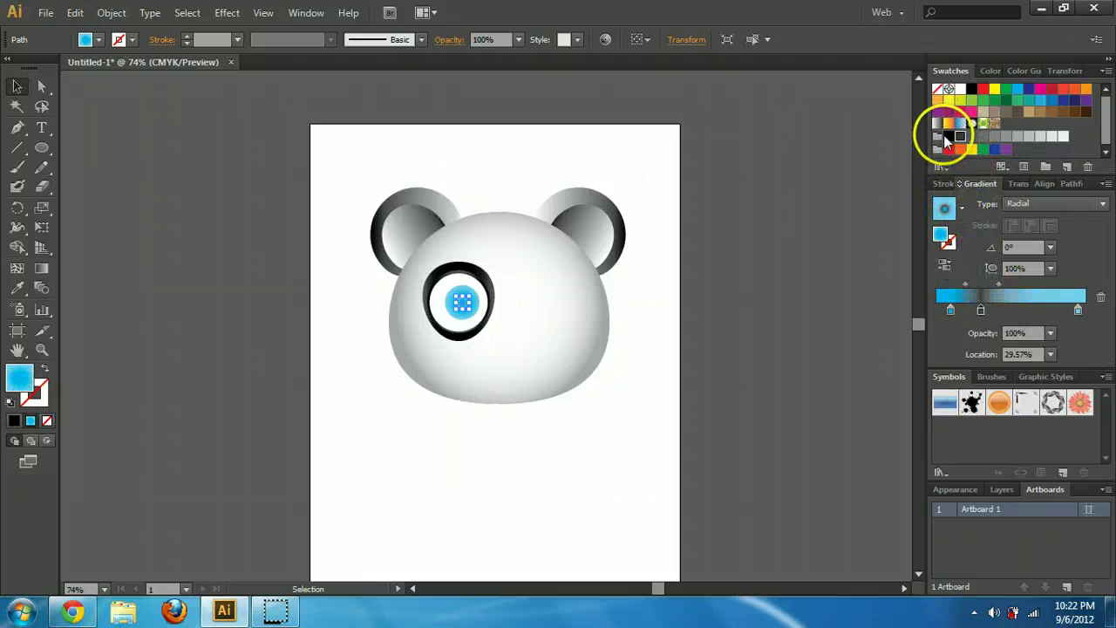
left_click_drag(972, 140, 954, 311)
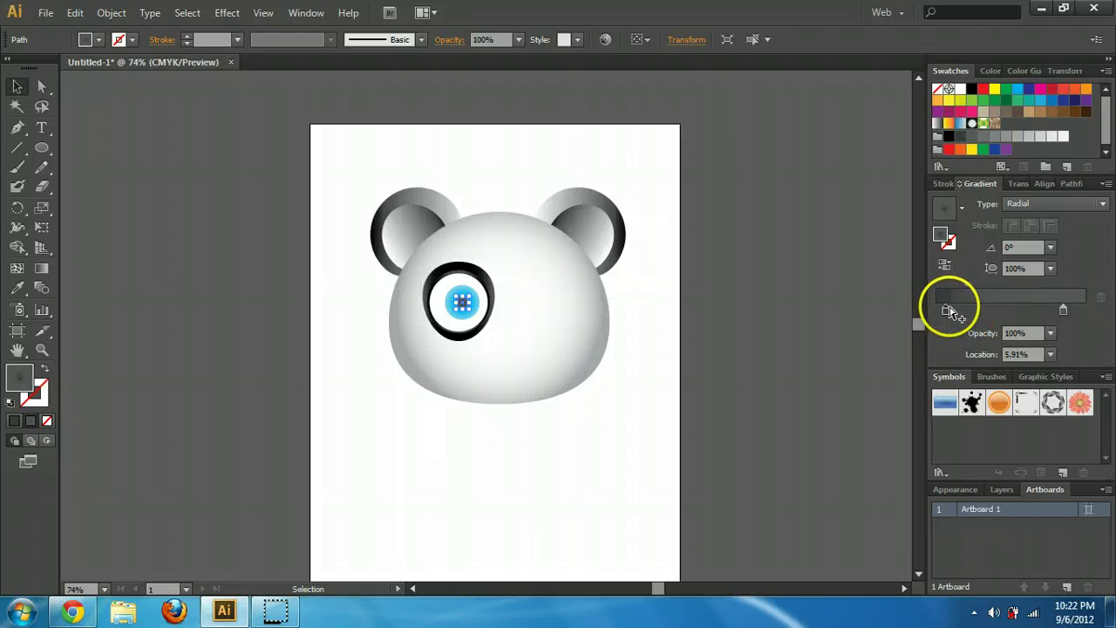
left_click_drag(1064, 309, 1077, 310)
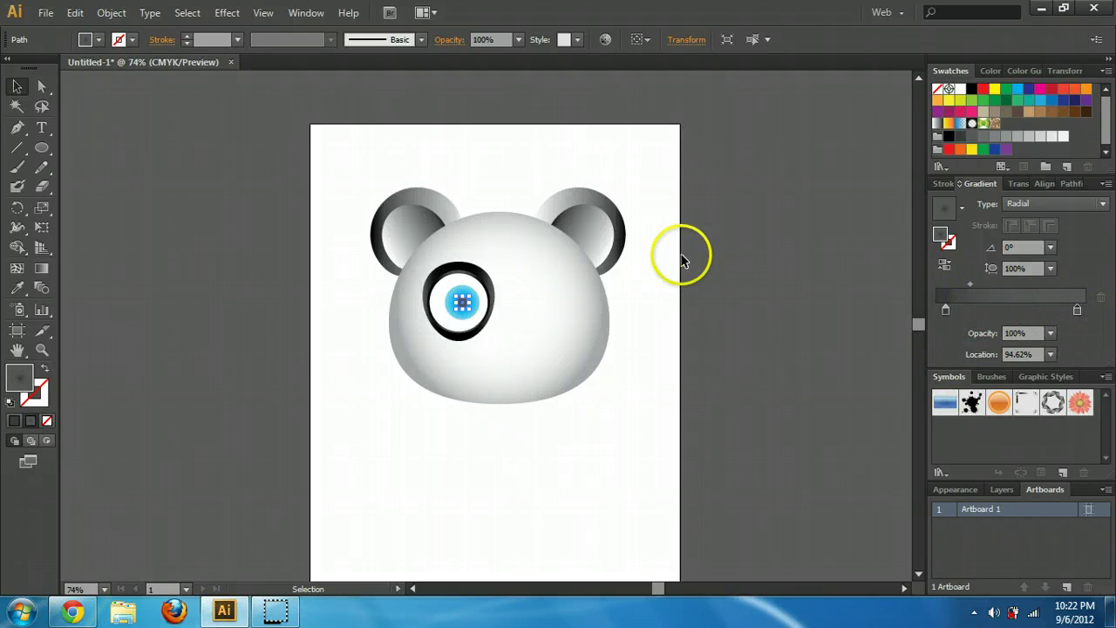
- Rework the pupil's gradient to two dark gray stops near its ends, the outer one at 96.24%, and deselect the pupil
left_click(535, 304)
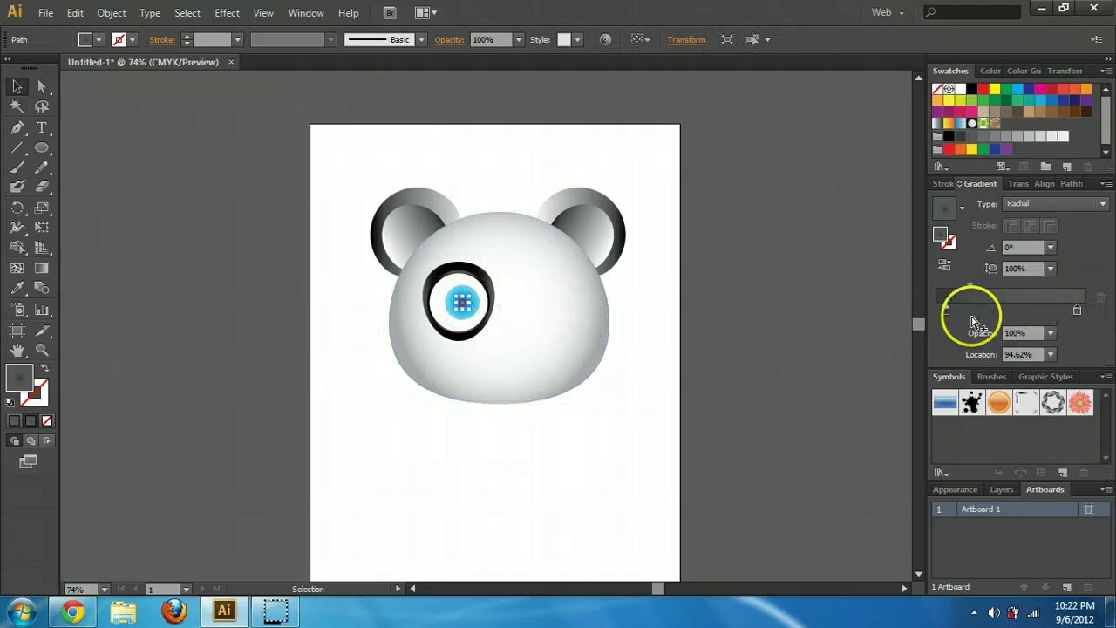
left_click(1022, 307)
left_click_drag(1075, 308, 1042, 309)
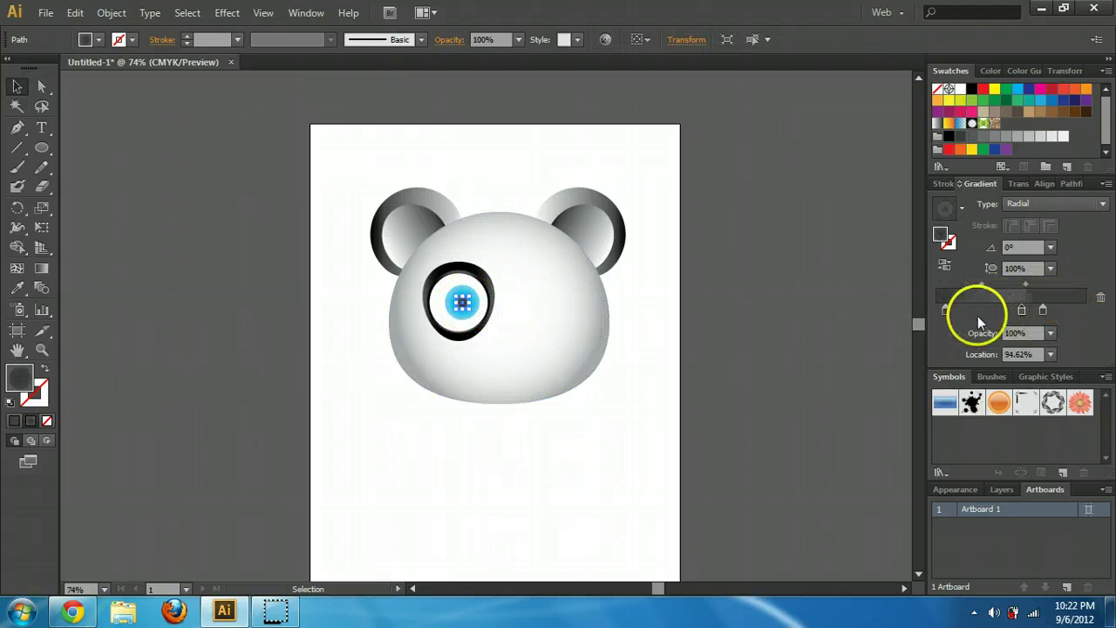
left_click(964, 310)
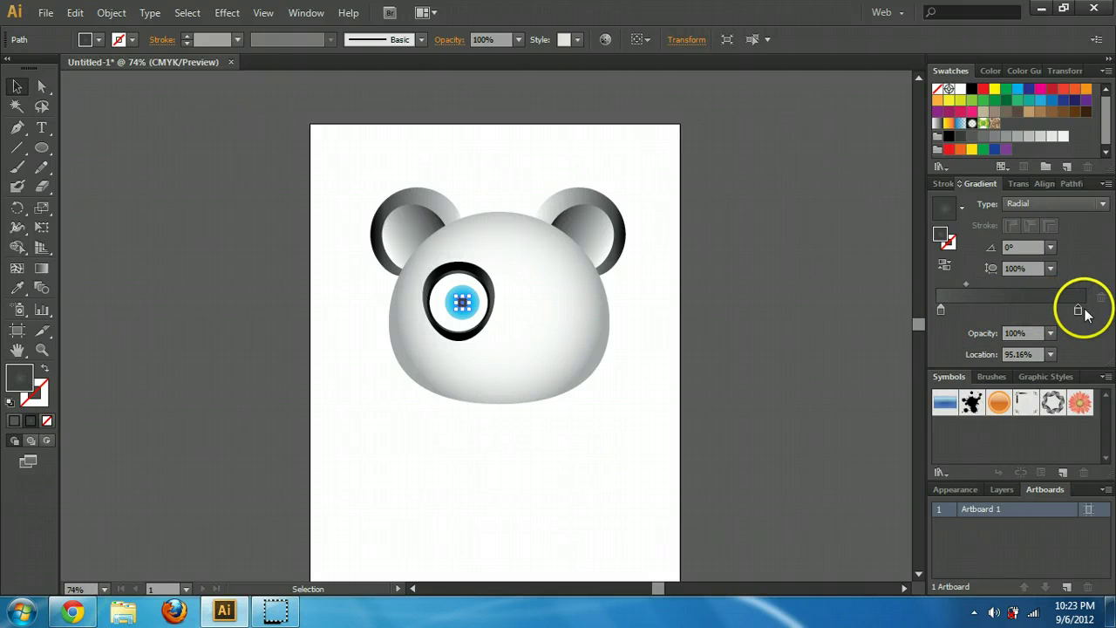
left_click(746, 207)
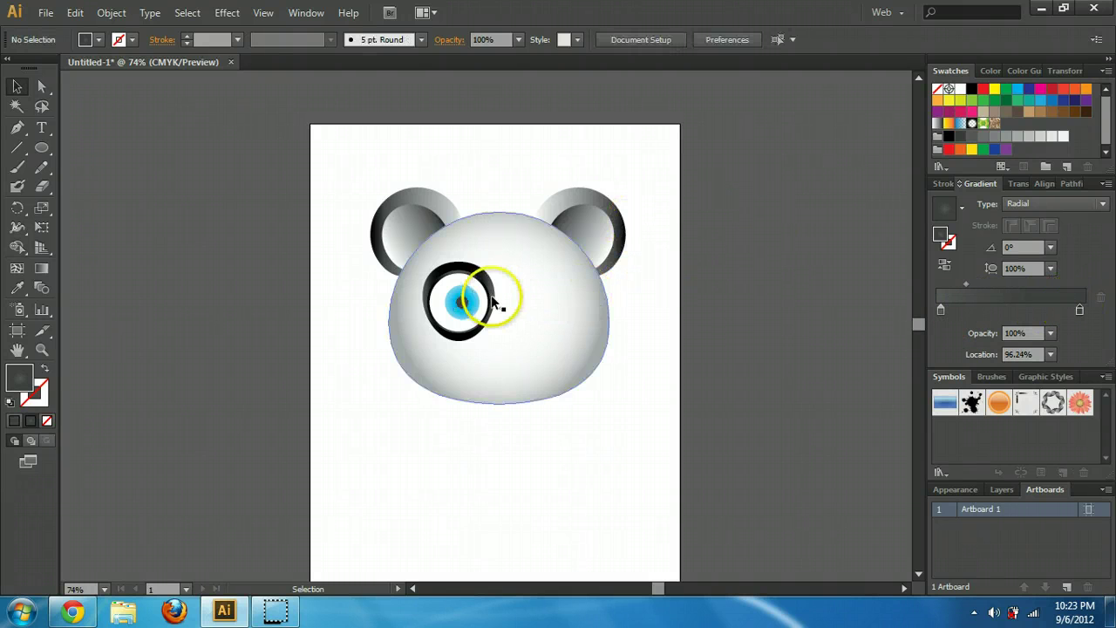
left_click(462, 302)
left_click_drag(467, 308, 469, 306)
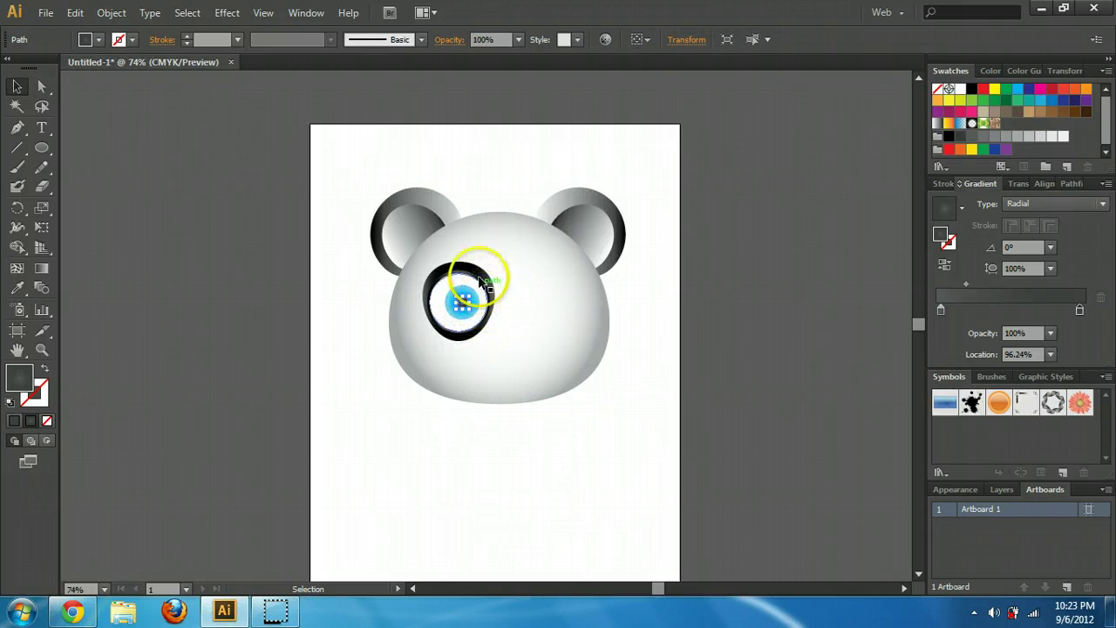
left_click(562, 125)
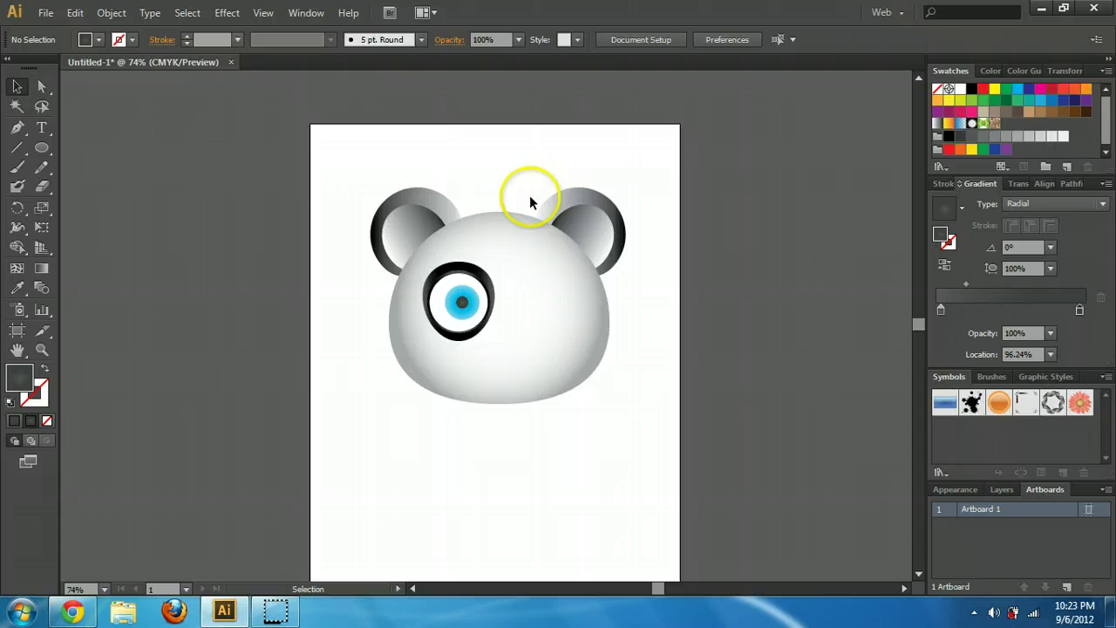
- Replace the outer gray stop of the head's radial gradient with a lighter gray at 97.85%, and deselect the head
left_click(544, 295)
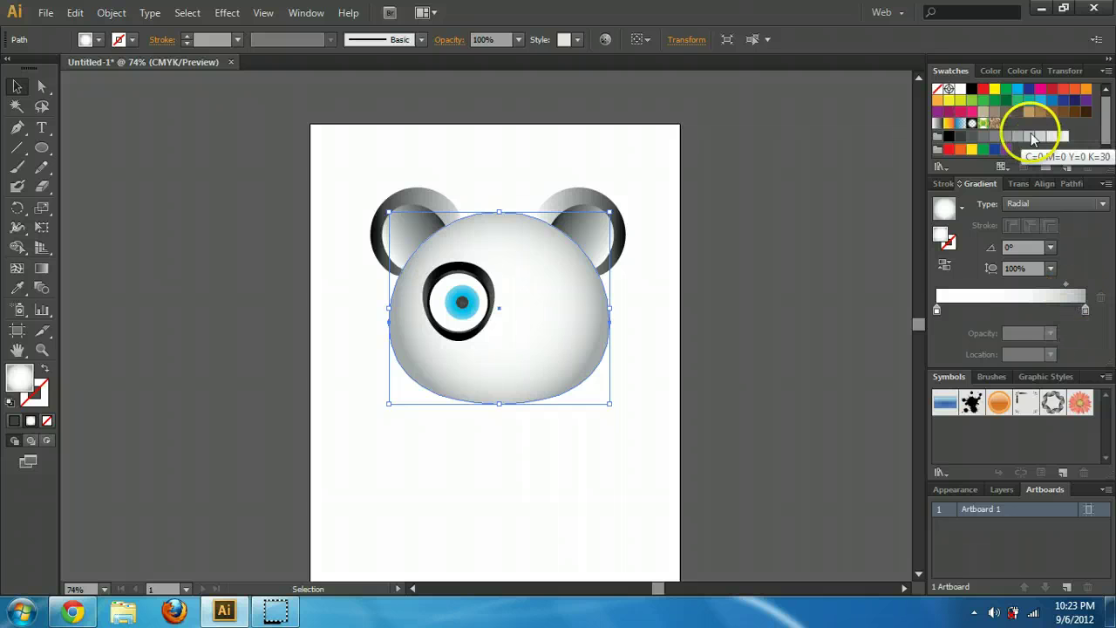
mouse_move(1040, 137)
left_mouse_down()
mouse_move(1083, 331)
mouse_move(1072, 312)
mouse_move(1082, 311)
left_mouse_up()
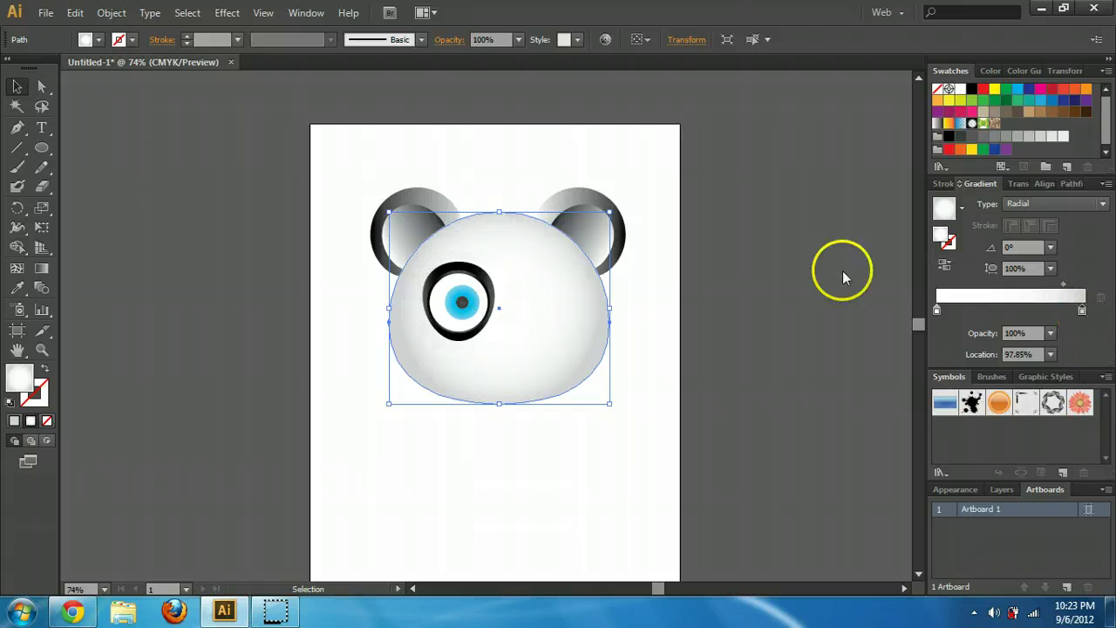
left_click(686, 326)
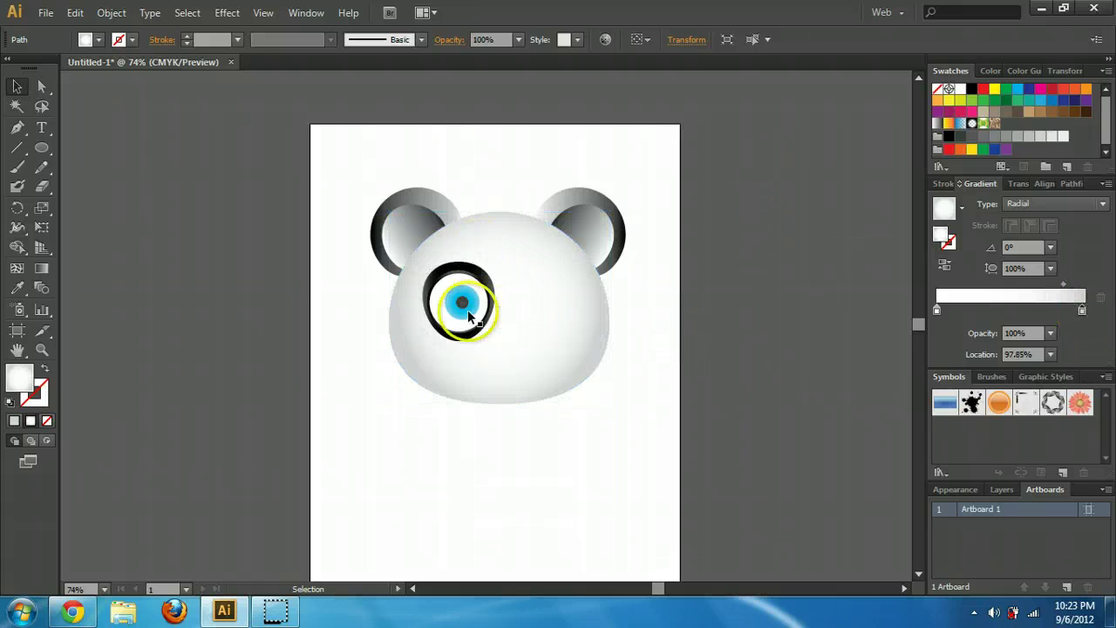
left_click(411, 225)
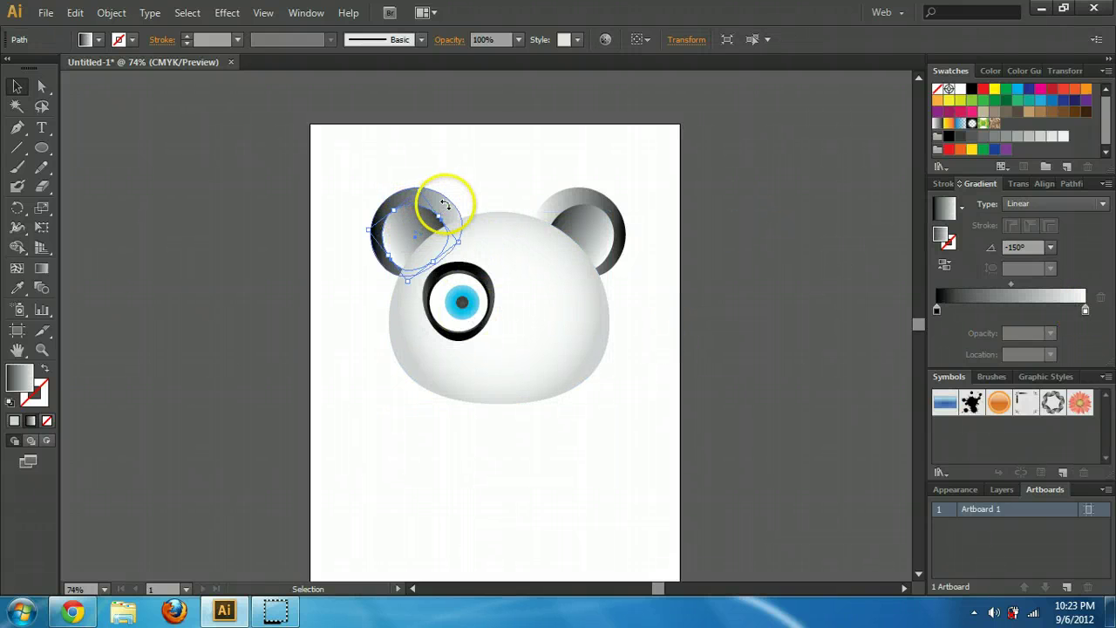
left_click(444, 203, "shift")
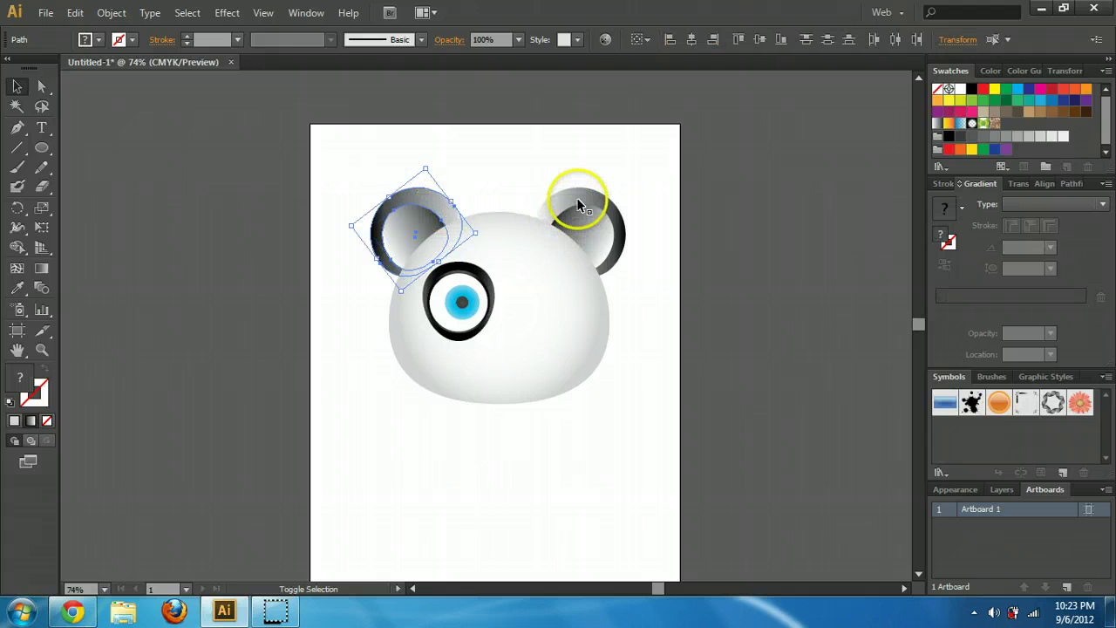
key("period")
key("ctrl+shift+a")
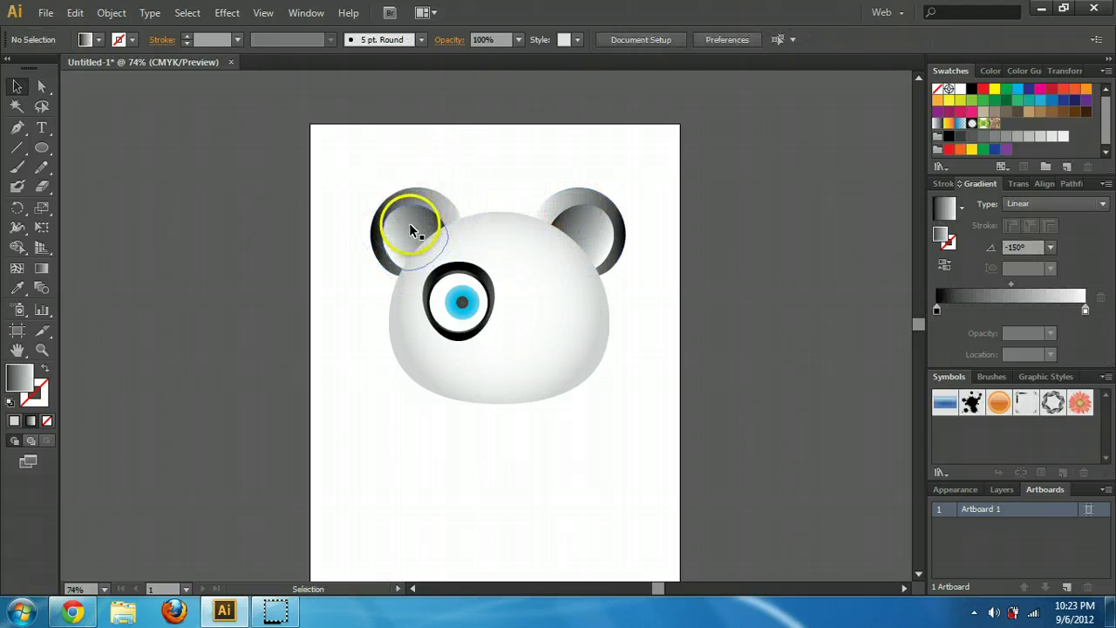
- Replace the white stop of the left inner ear's linear gradient with a medium dark gray at 97.85%
left_click(409, 227)
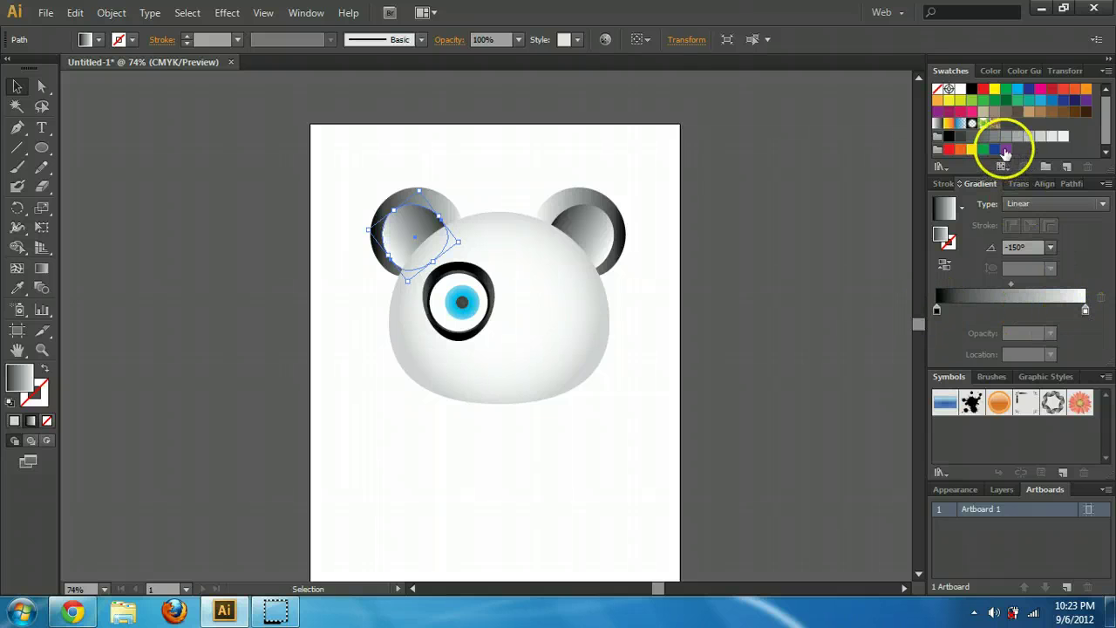
left_click_drag(988, 139, 1079, 359)
left_click_drag(1052, 307, 1087, 321)
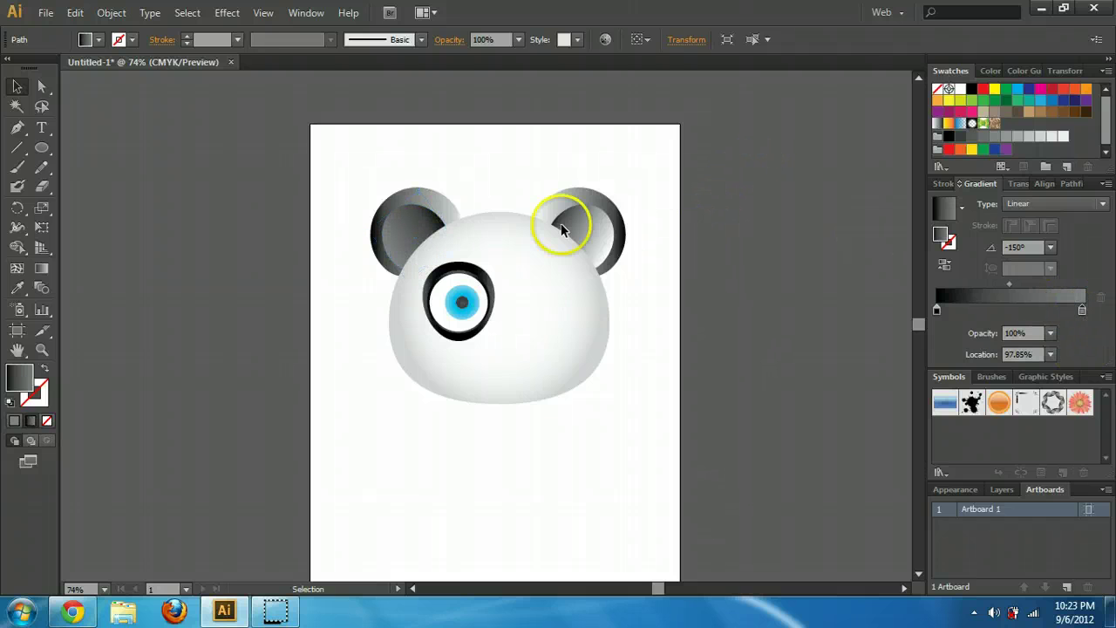
- Replace the light stops of the left outer ear's gradient with a medium gray stop at 6.99%, and deselect the ear
left_click(436, 206)
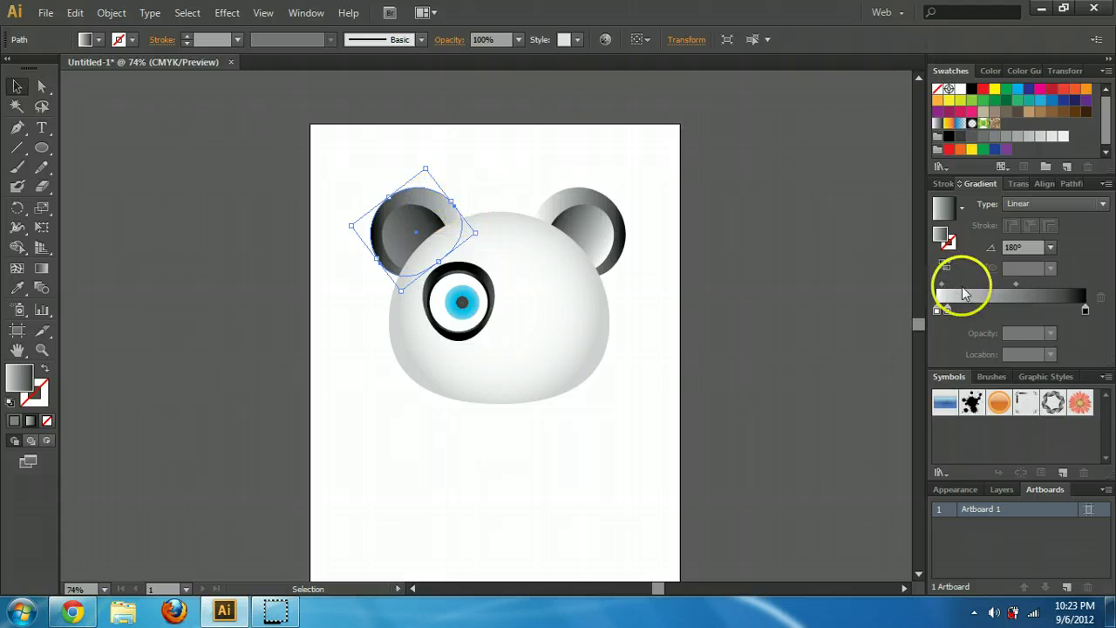
left_click_drag(948, 309, 947, 332)
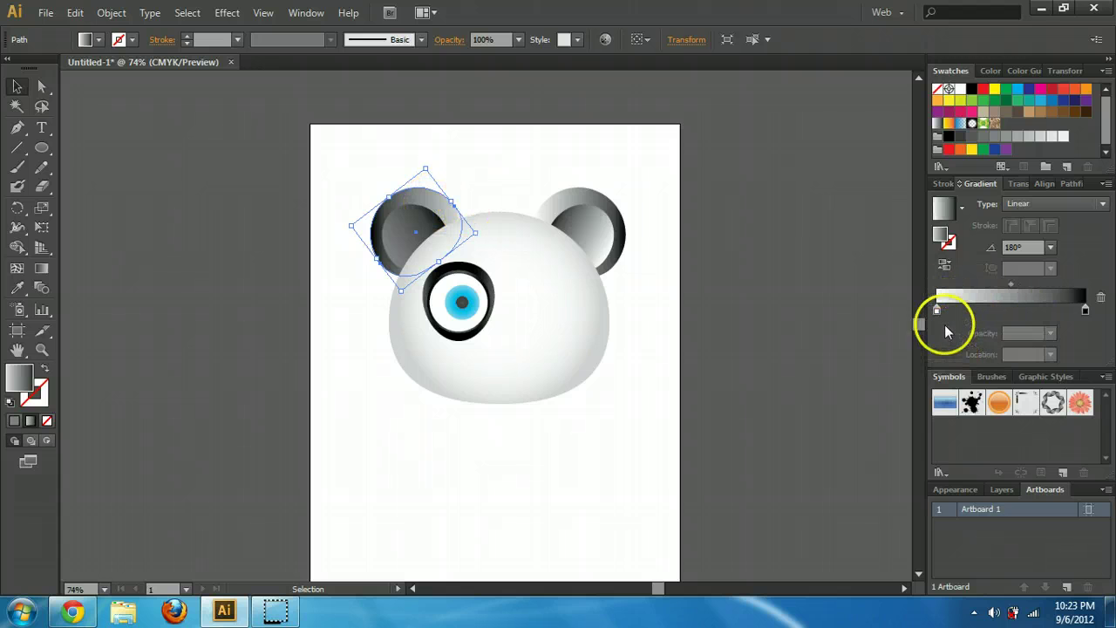
mouse_move(1007, 136)
left_mouse_down()
mouse_move(924, 344)
mouse_move(959, 311)
mouse_move(945, 315)
left_mouse_up()
left_click(795, 221)
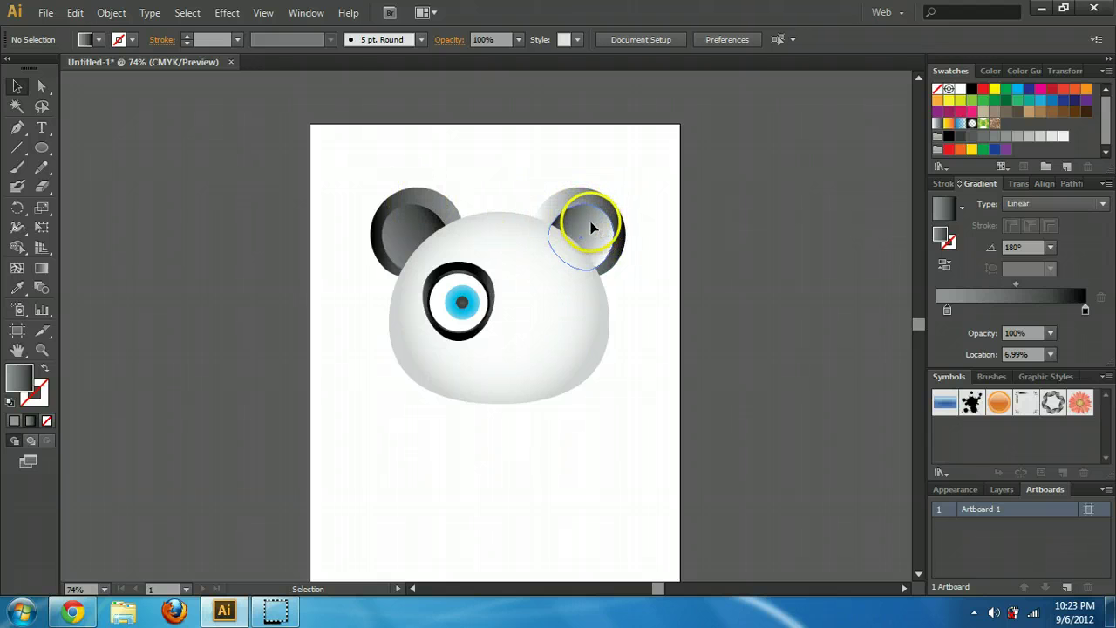
- Replace the white stop of the right inner ear's linear gradient with a gray stop at 99.46%
left_click(566, 207)
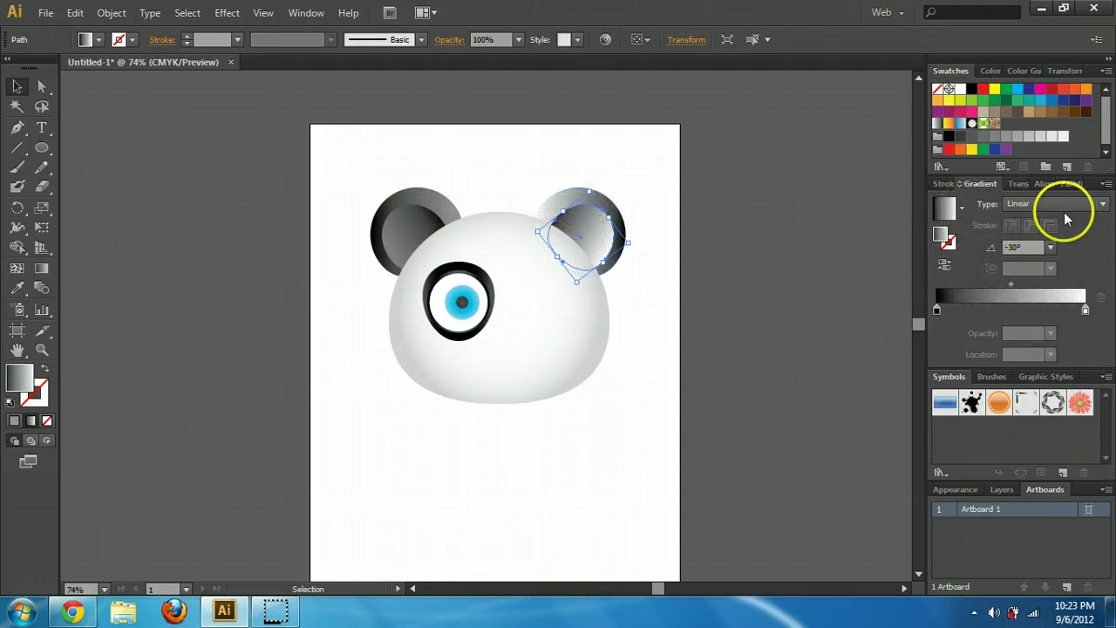
left_click(1017, 136)
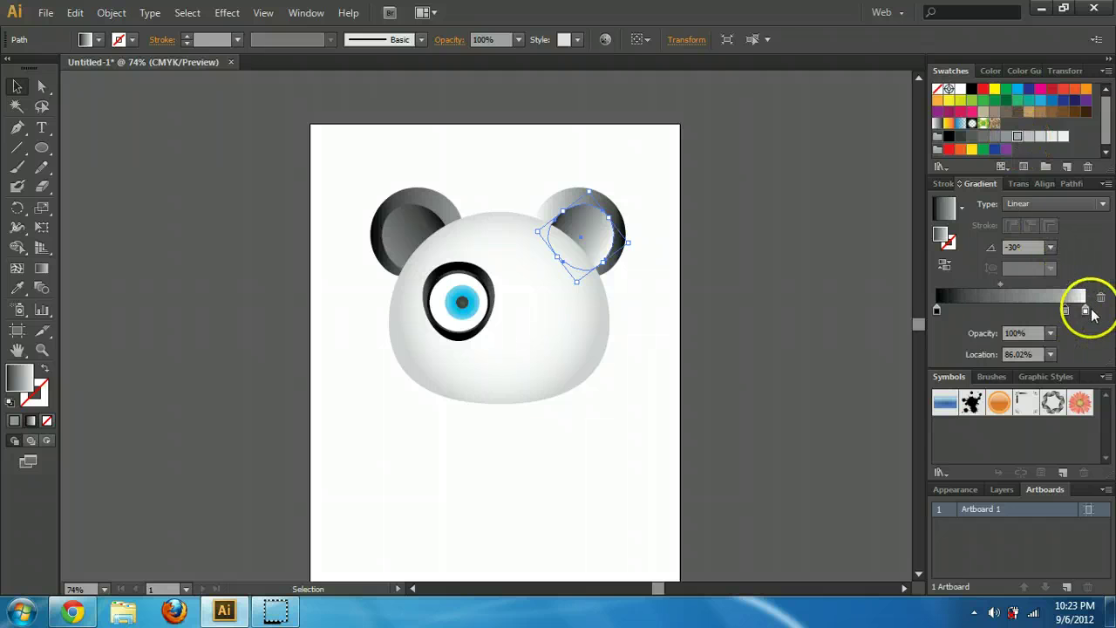
left_click(1065, 309)
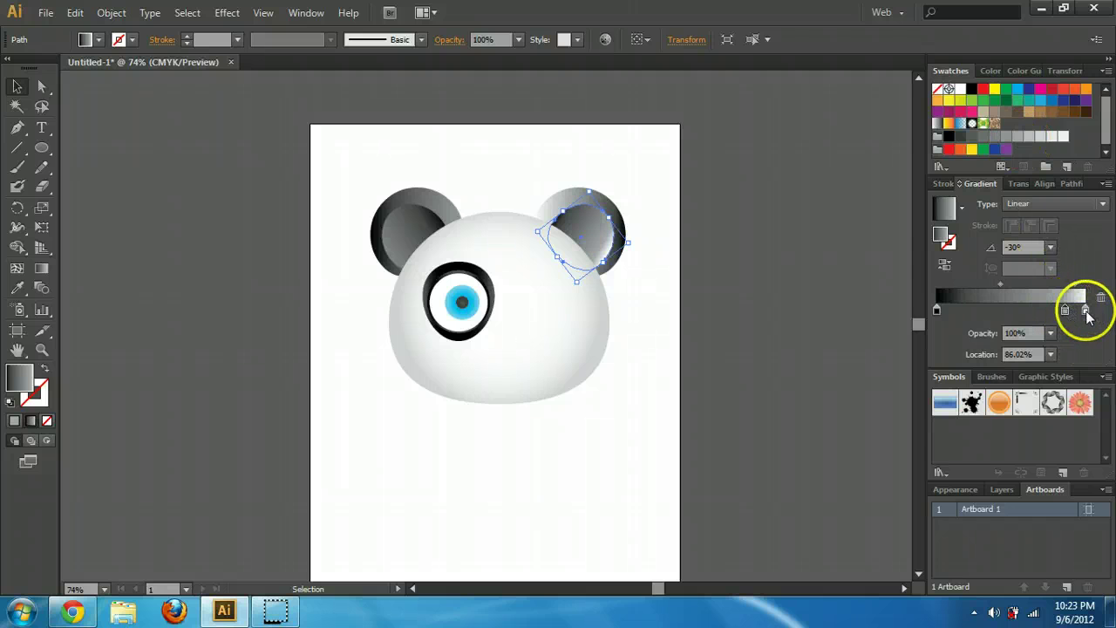
mouse_move(1085, 311)
left_mouse_down()
mouse_move(1089, 323)
mouse_move(1085, 311)
left_mouse_up()
left_click(1065, 312)
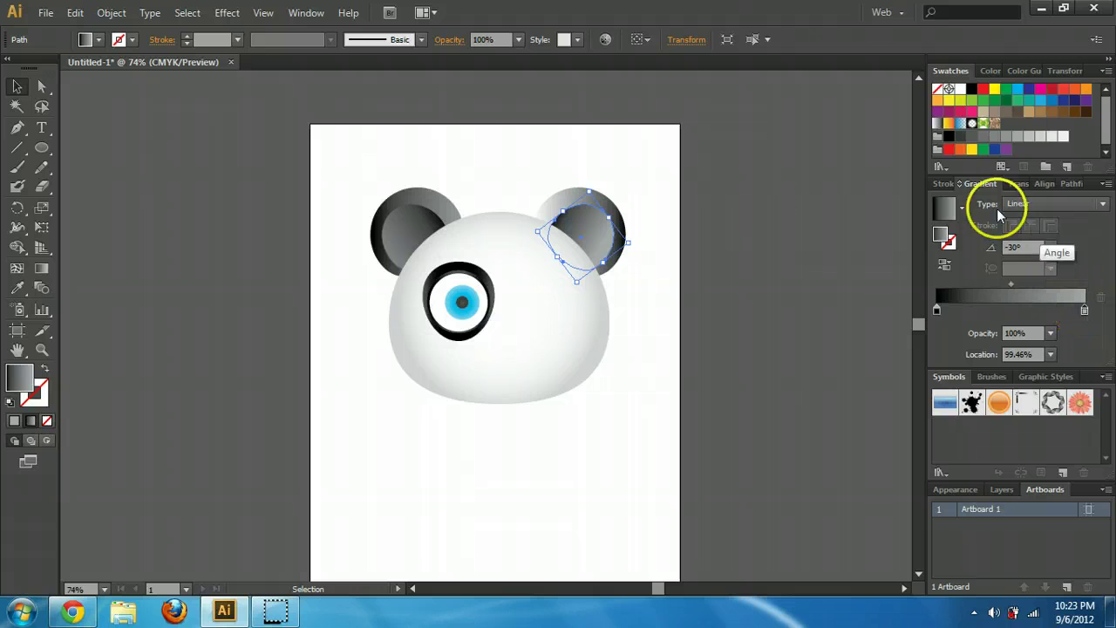
- Replace the white stop of the right outer ear's linear gradient with a medium gray, and deselect the ear
left_click(565, 199)
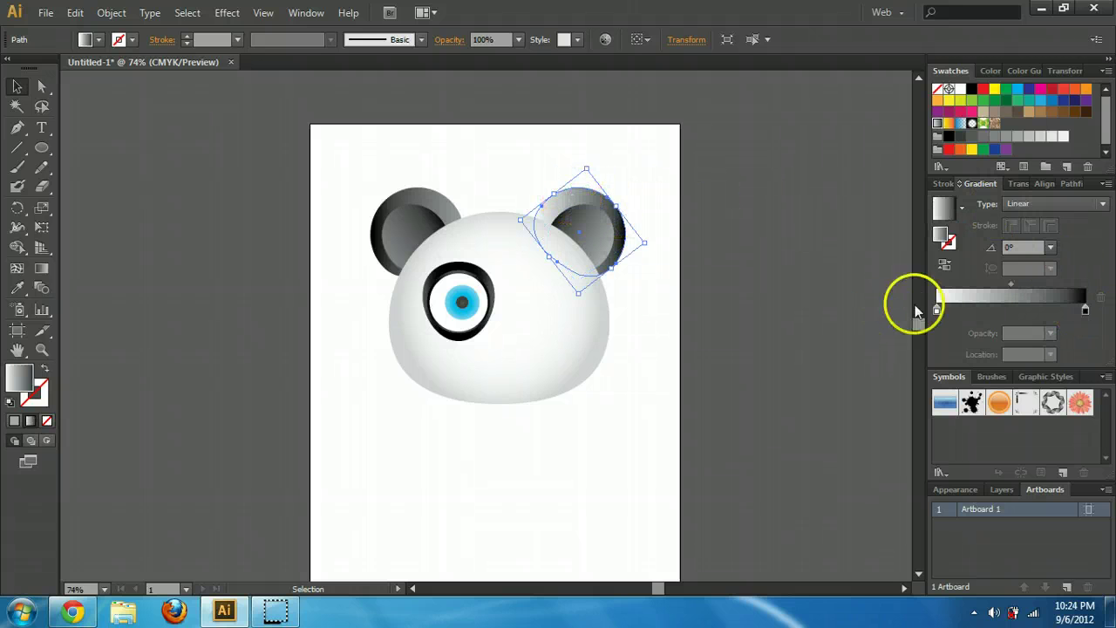
left_click_drag(1027, 136, 931, 314)
left_click(785, 193)
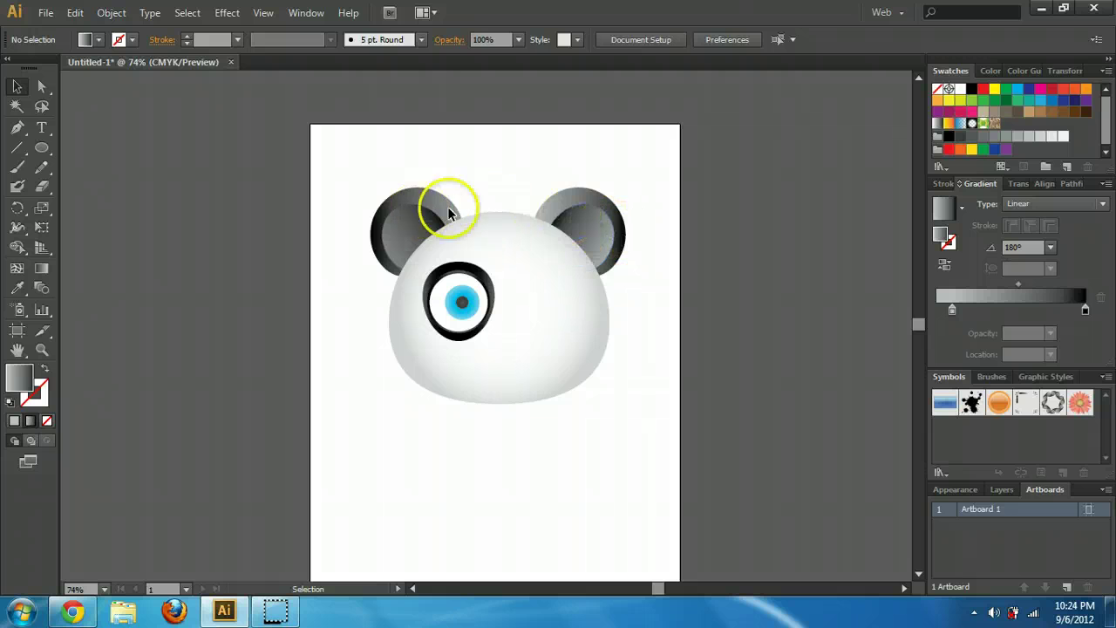
- Match the inner ears by darkening the right one's gray end stop and placing the left one's end stop at 100%, and deselect
left_click(589, 226)
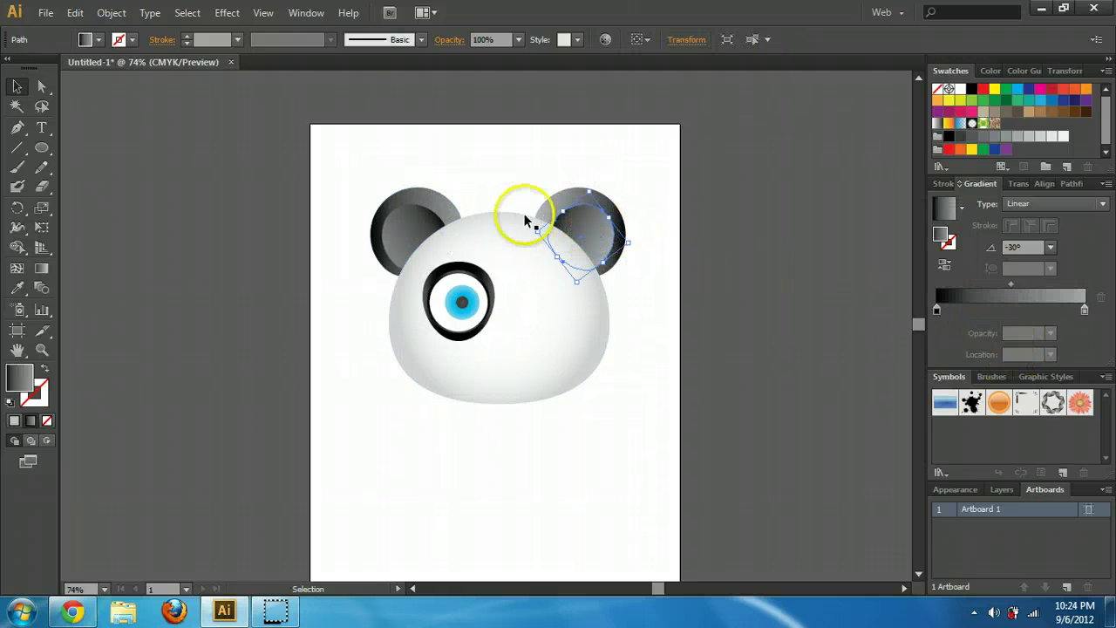
left_click(416, 223)
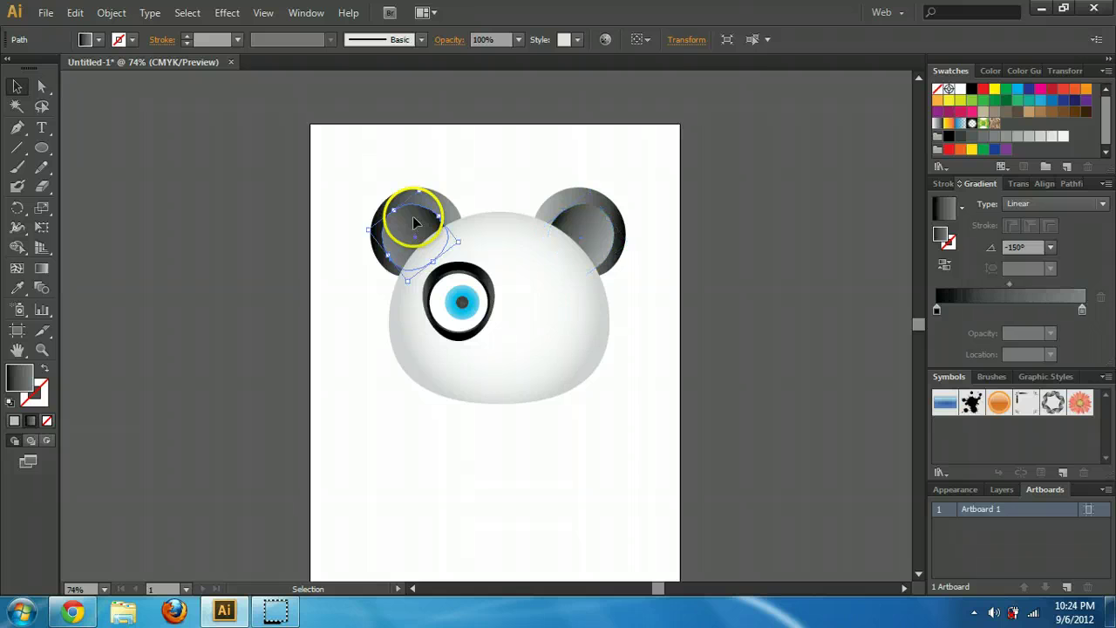
left_click(586, 225)
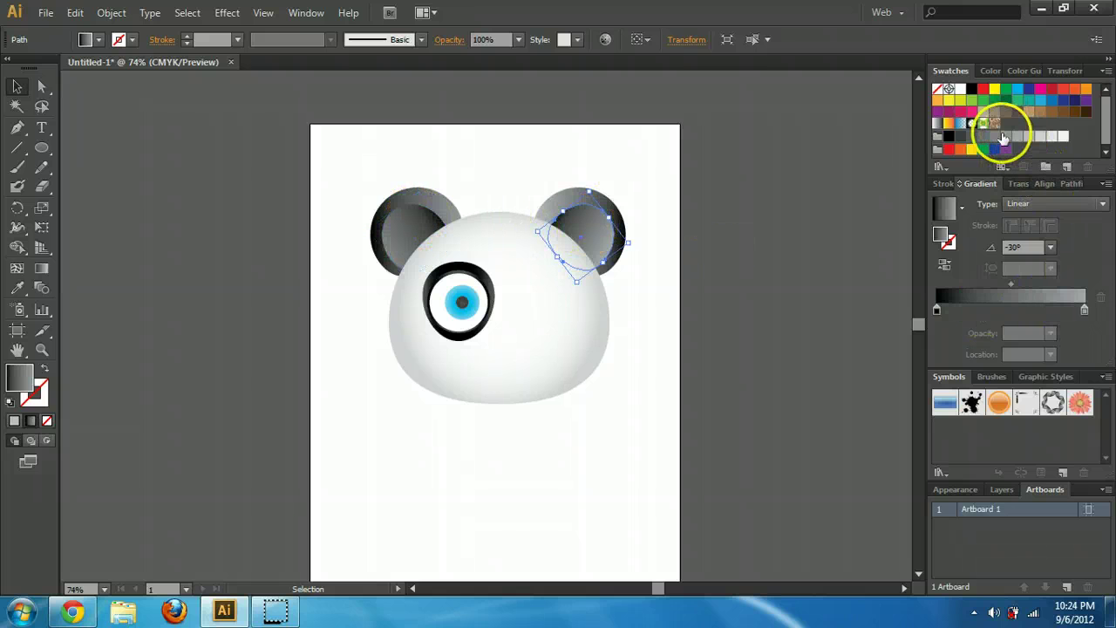
mouse_move(1078, 309)
left_mouse_down()
mouse_move(1063, 310)
mouse_move(1085, 311)
left_mouse_up()
left_click(725, 331)
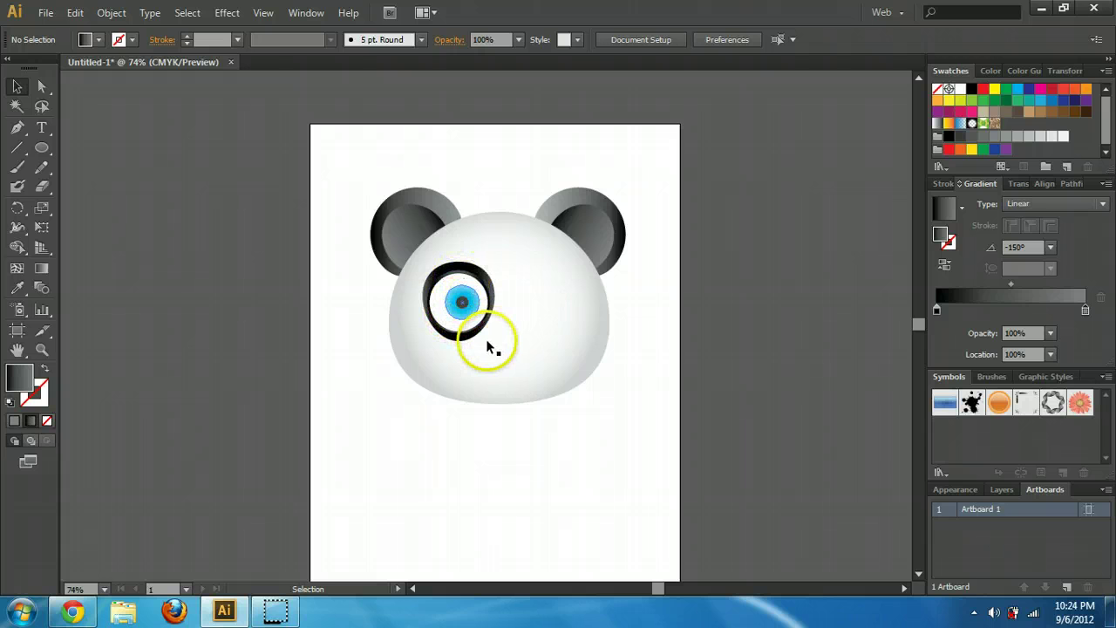
scroll(319, 567, "down", 3)
left_click(462, 197)
left_click(656, 172)
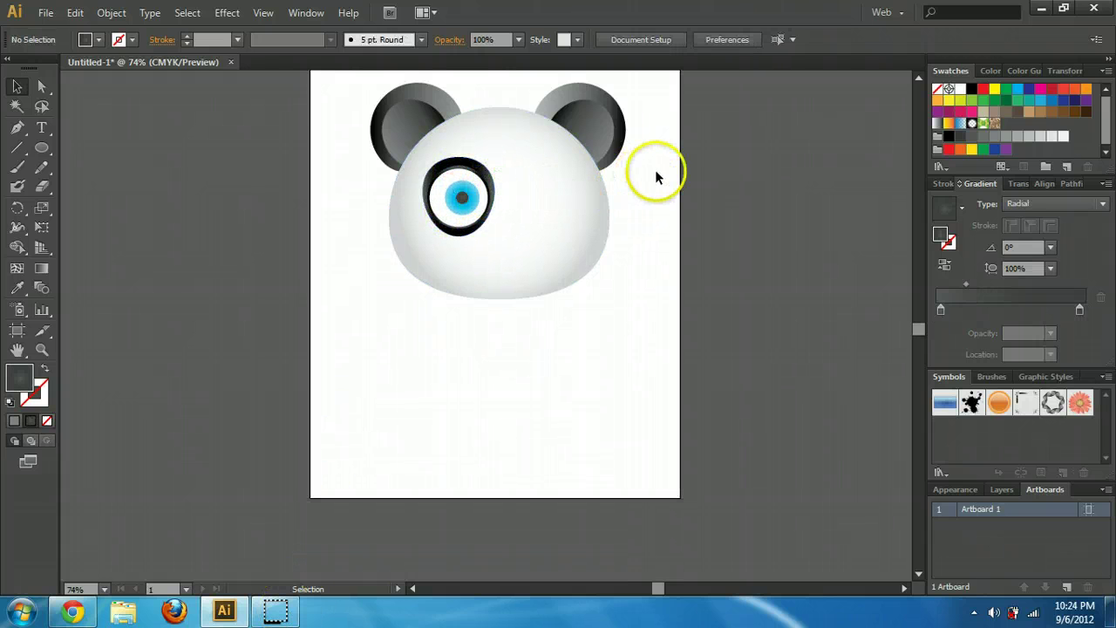
key("a")
key("ctrl+plus")
key("ctrl+plus")
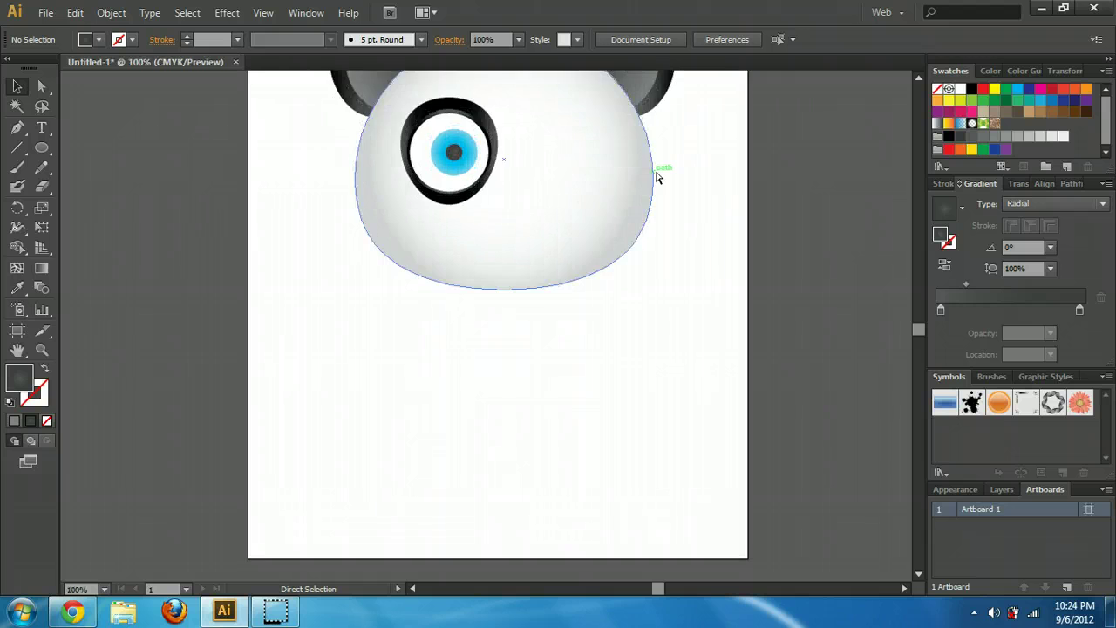
key("ctrl+minus")
key("ctrl+minus")
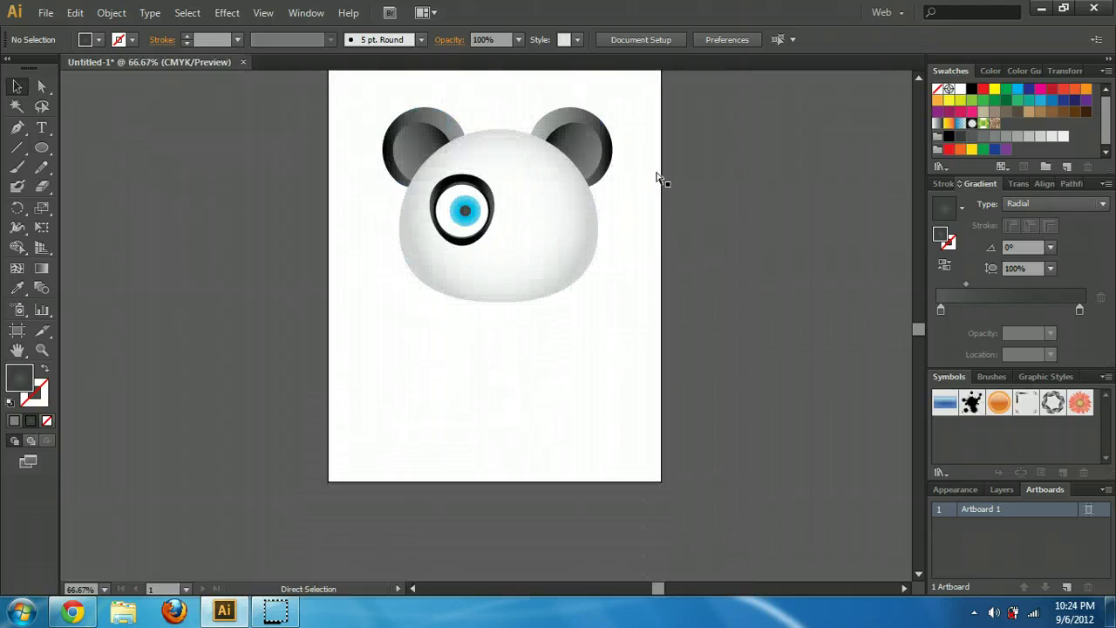
- Set the outer stop of the pupil's radial gradient to black at 100% location
key("ctrl+plus")
key("ctrl+plus")
key("ctrl+plus")
key("ctrl+minus")
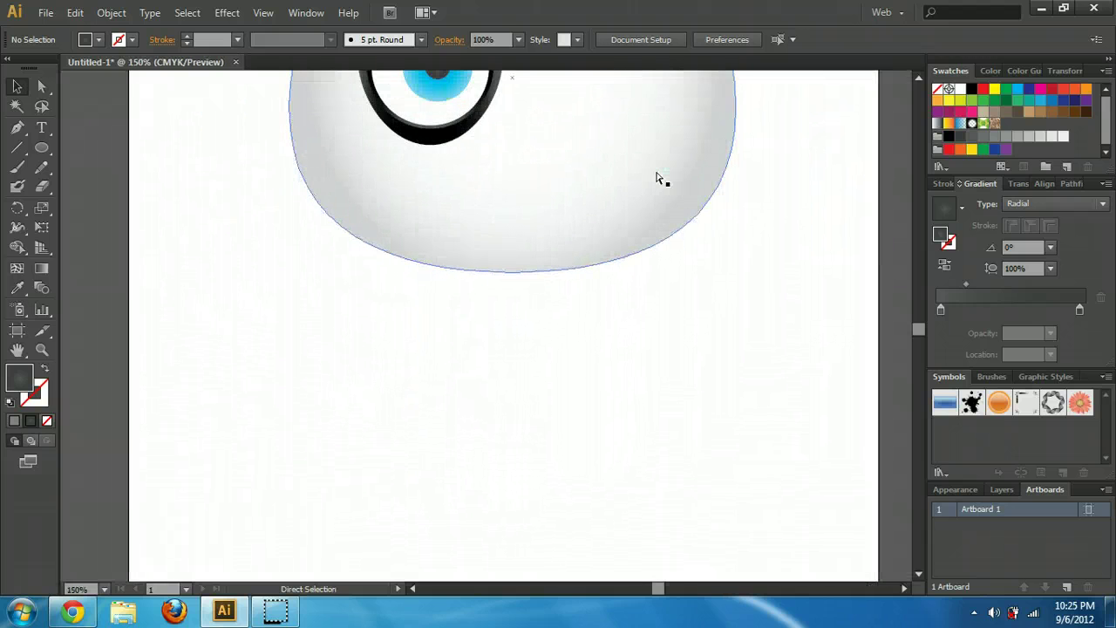
left_click_drag(656, 177, 647, 414)
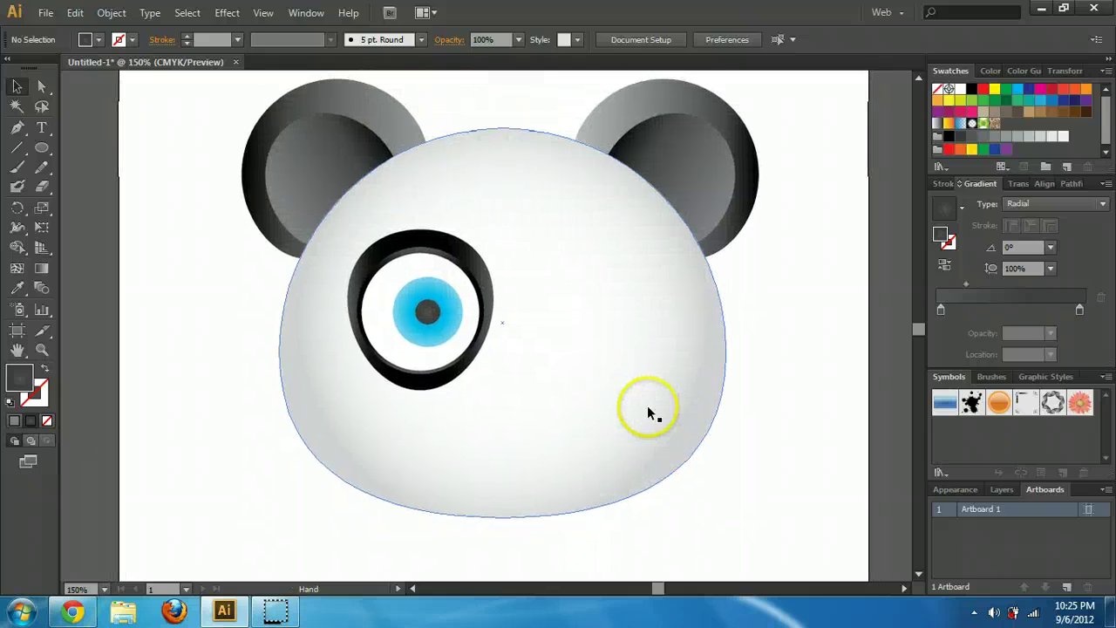
left_click(433, 310)
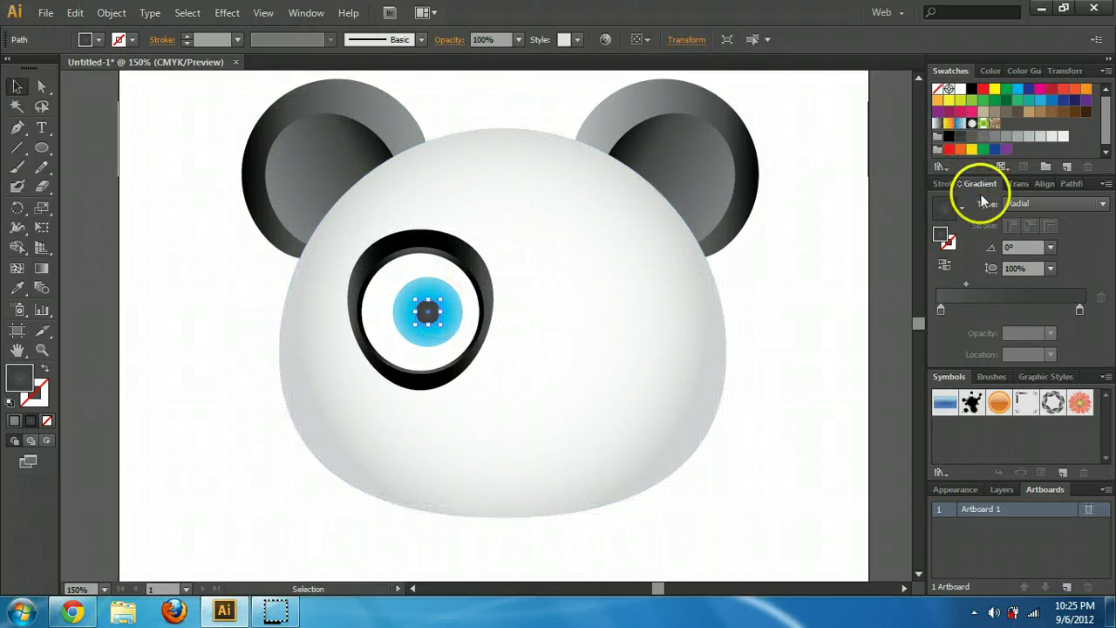
left_click(1080, 309)
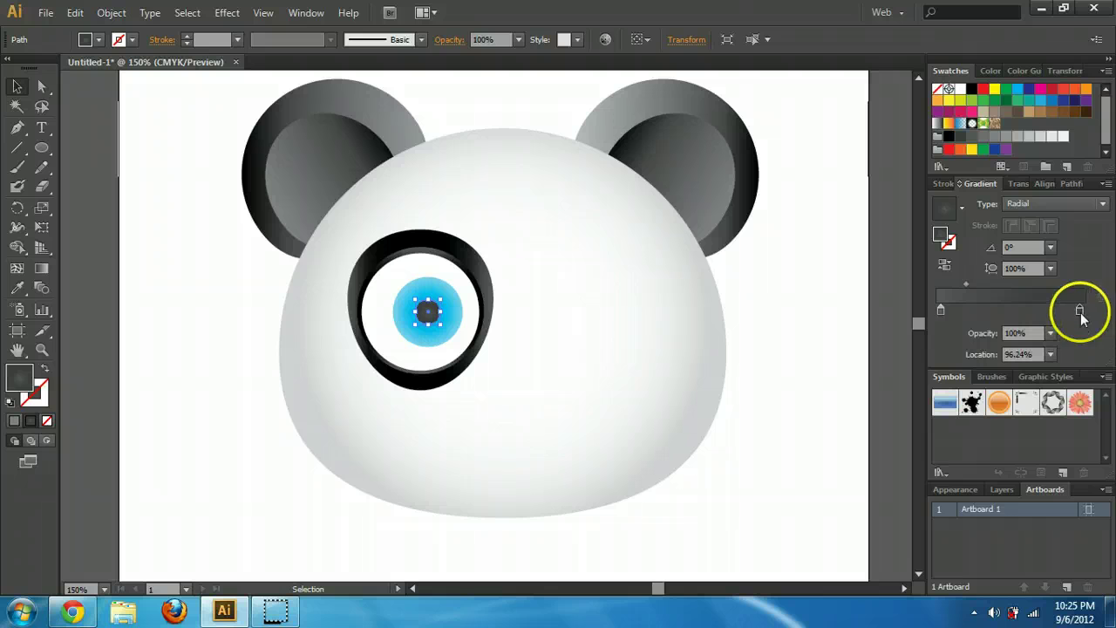
left_click(948, 136)
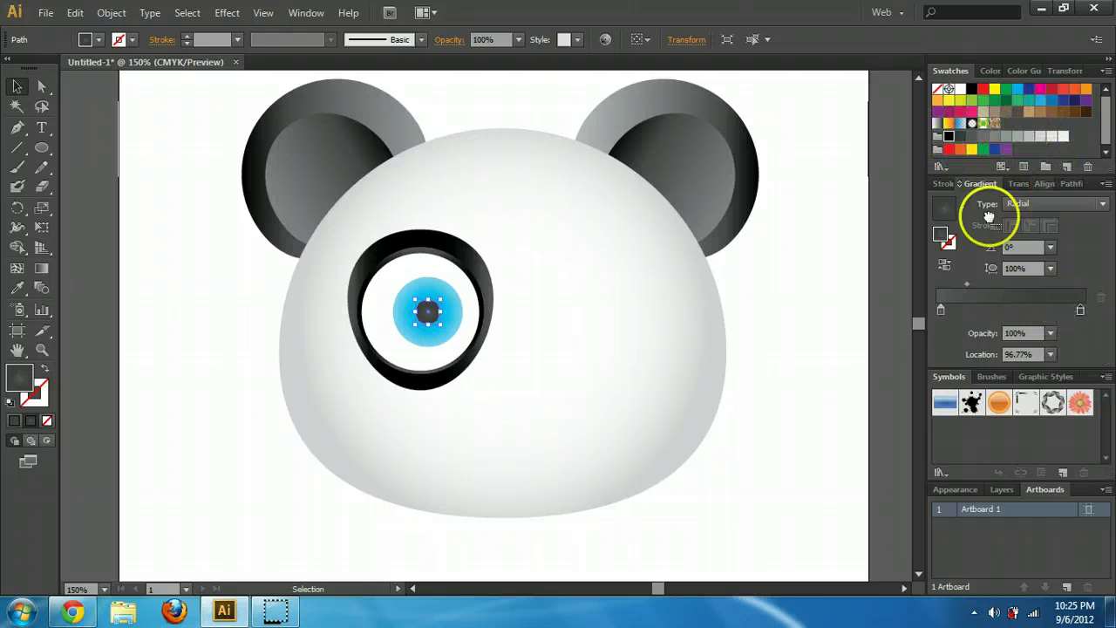
left_click_drag(1062, 307, 1087, 314)
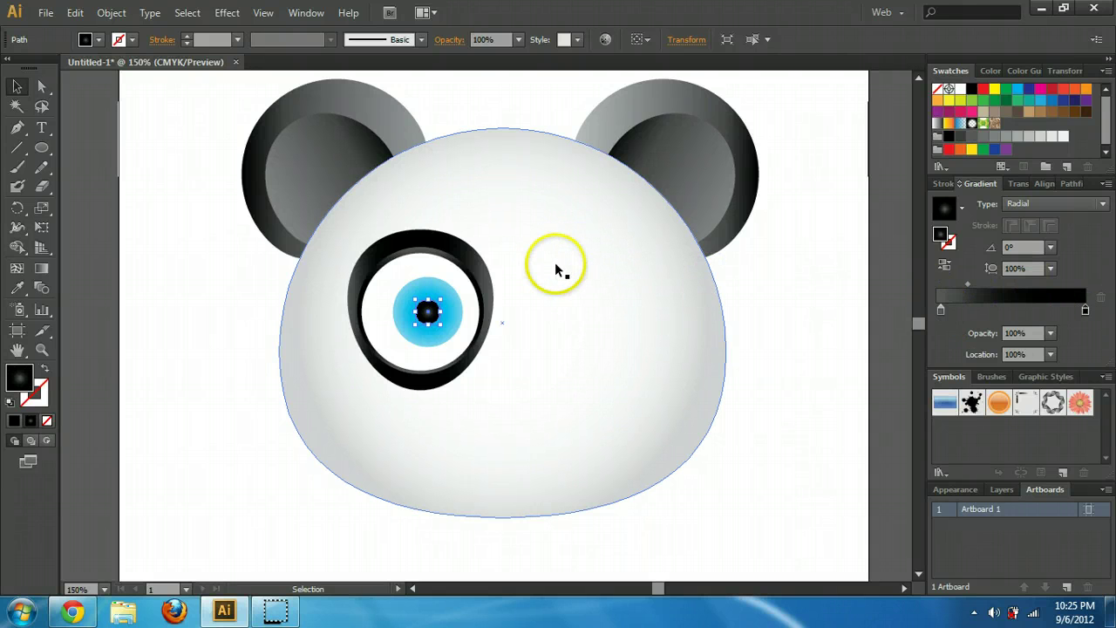
- Reverse the iris's radial gradient to run from light to bright blue with the midpoint at 78.75%, and deselect
left_click(456, 305)
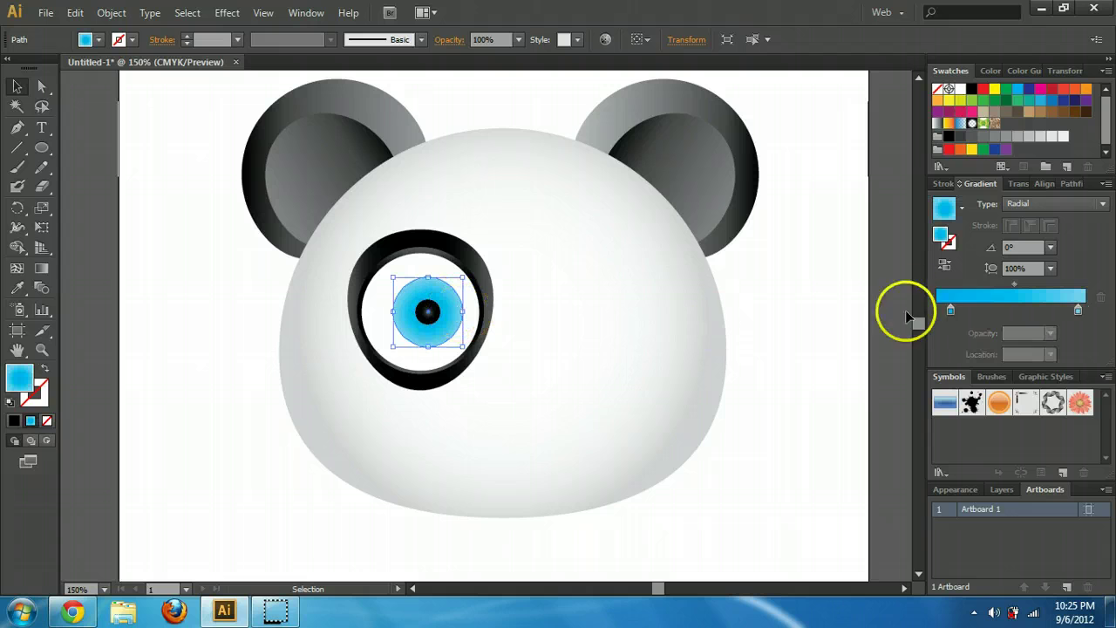
left_click_drag(949, 311, 924, 312)
left_click_drag(1058, 309, 1093, 312)
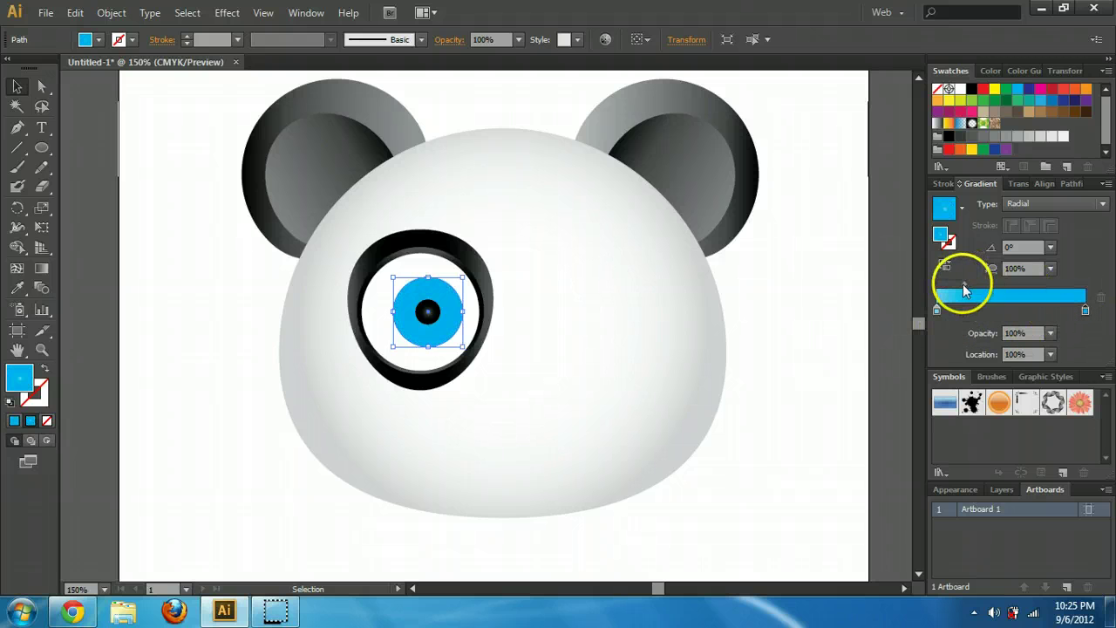
left_click_drag(962, 283, 1053, 290)
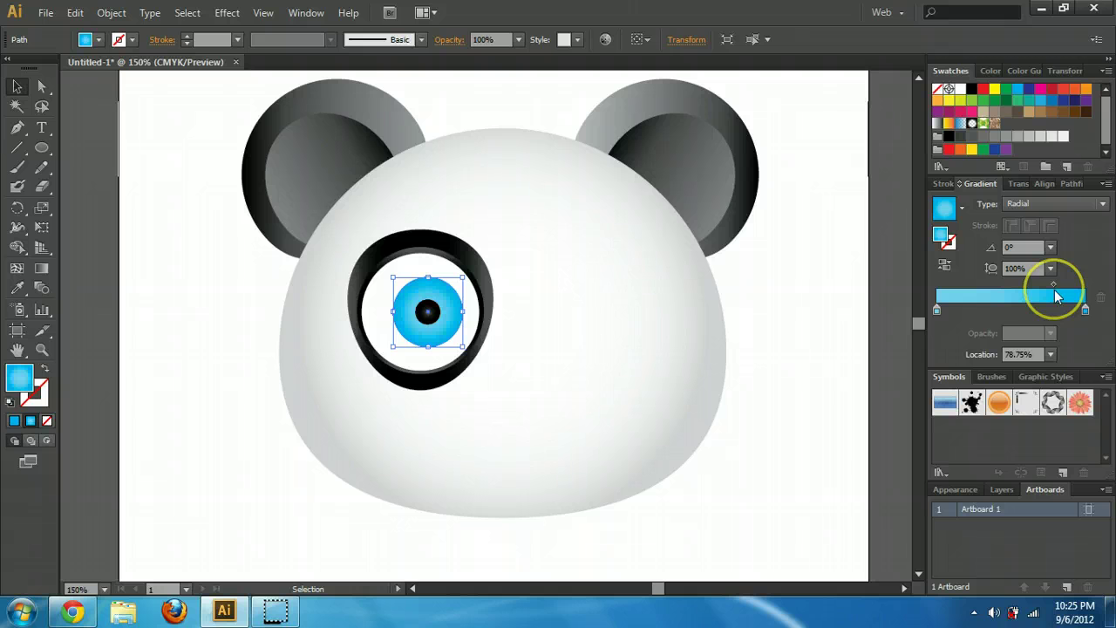
left_click(846, 258)
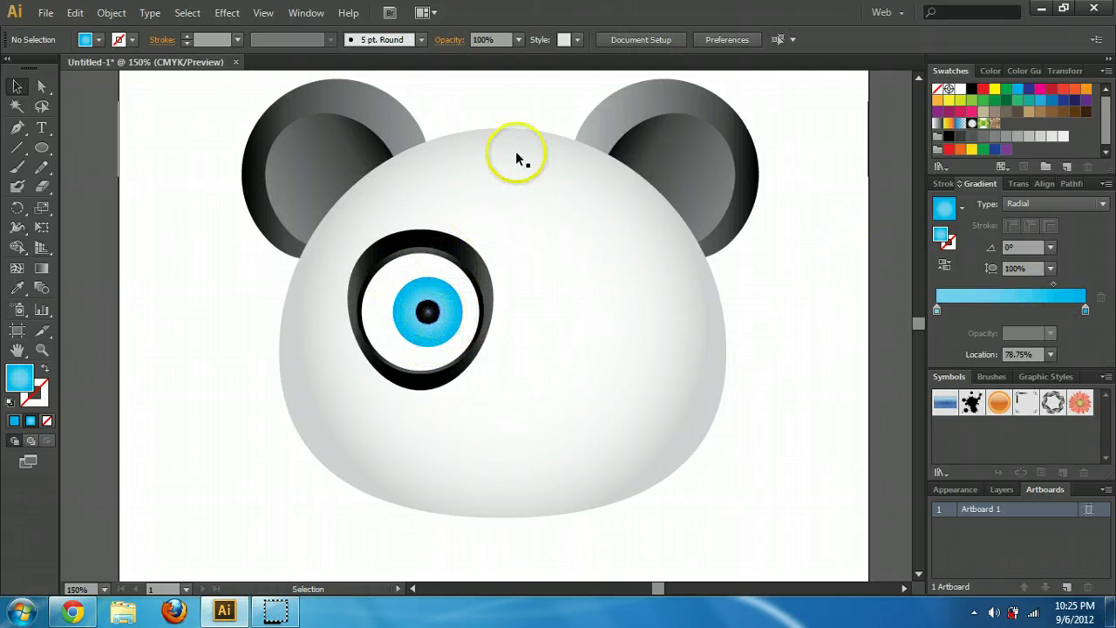
- Enlarge the iris and pupil together so they fill more of the white eye
left_click(429, 310)
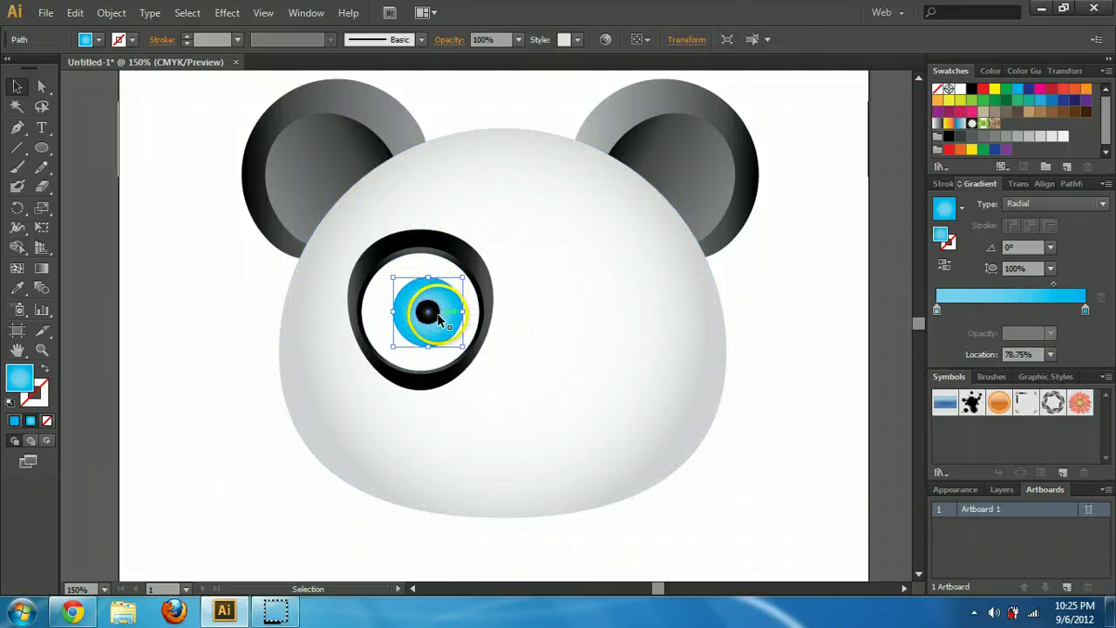
left_click(427, 311, "shift")
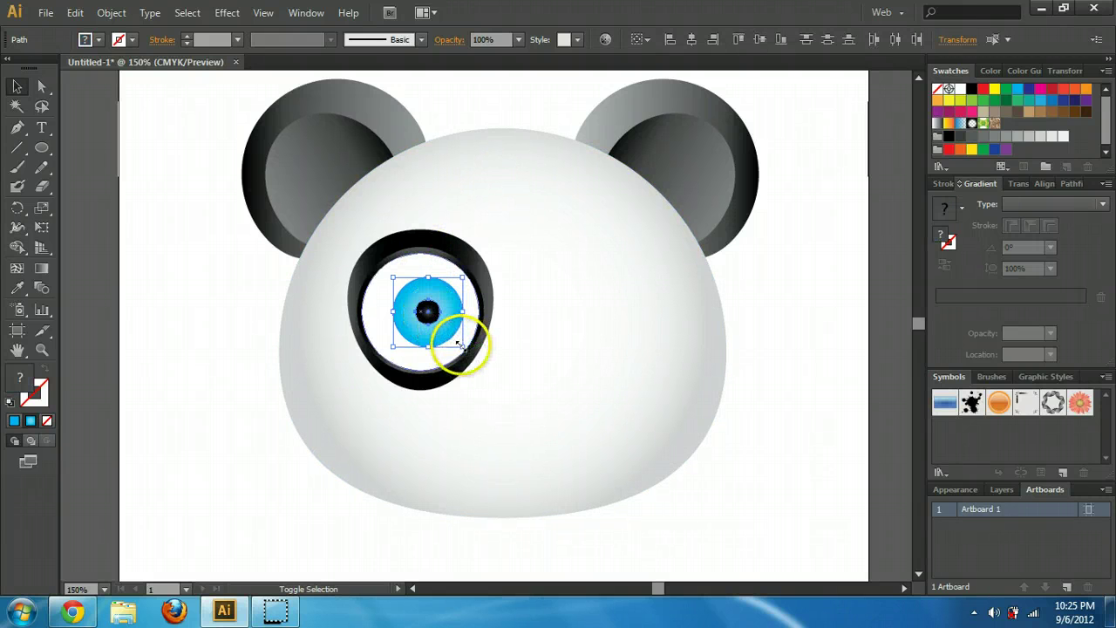
left_click_drag(459, 344, 476, 360)
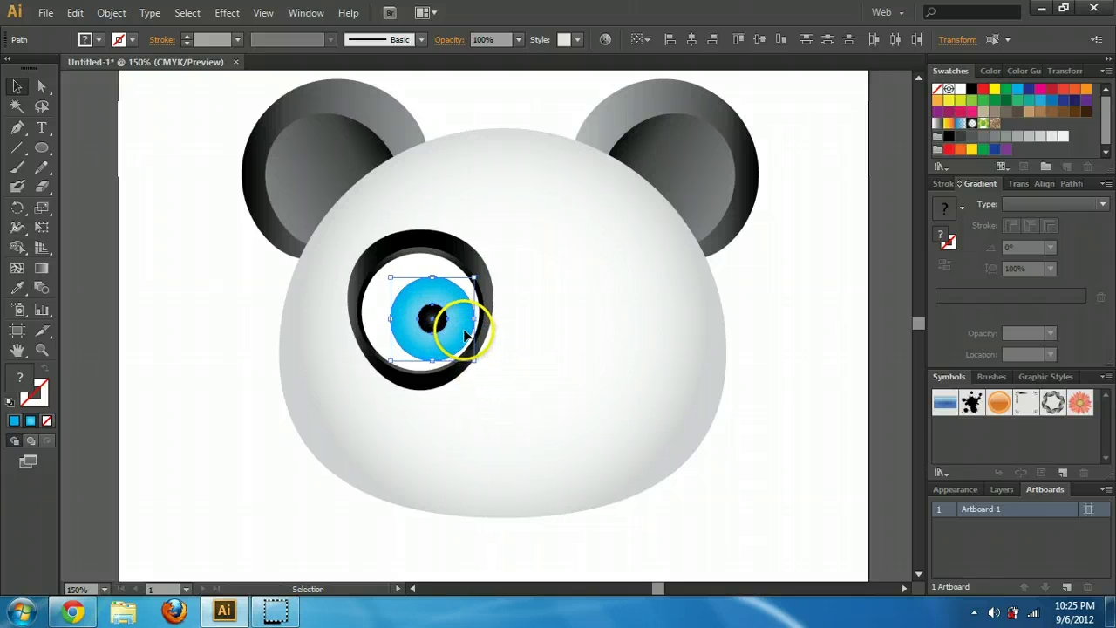
- Nudge the iris and pupil up and to the left until they sit centred in the white eye, and deselect
key("Left")
key("Left")
key("Left")
key("Left")
key("Up")
key("Up")
key("Up")
key("Up")
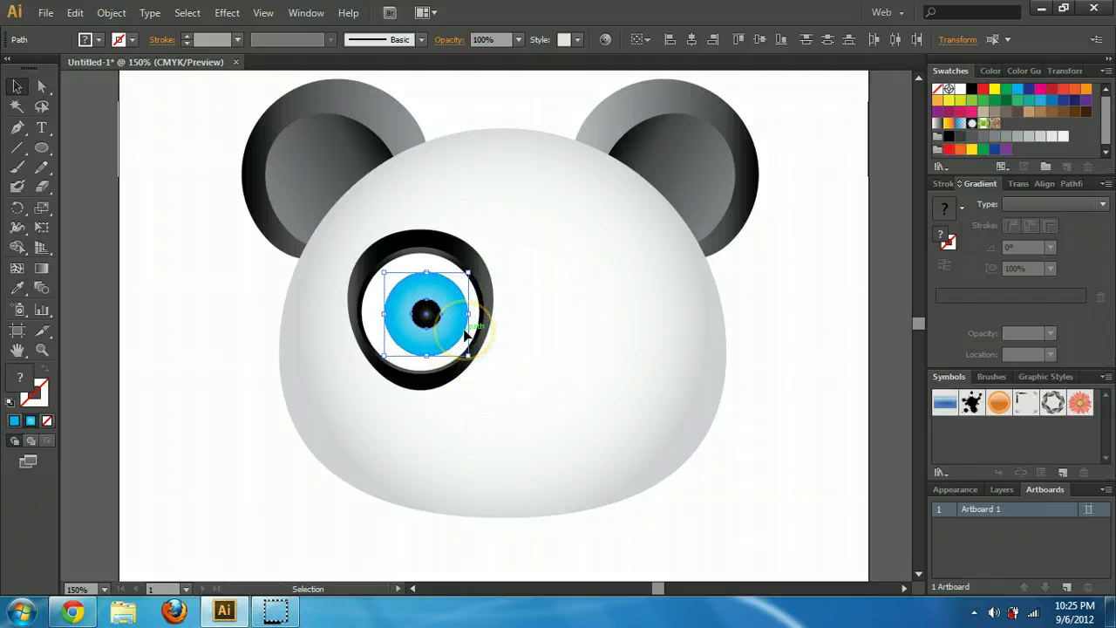
left_click_drag(467, 334, 467, 335)
key("Right")
key("Down")
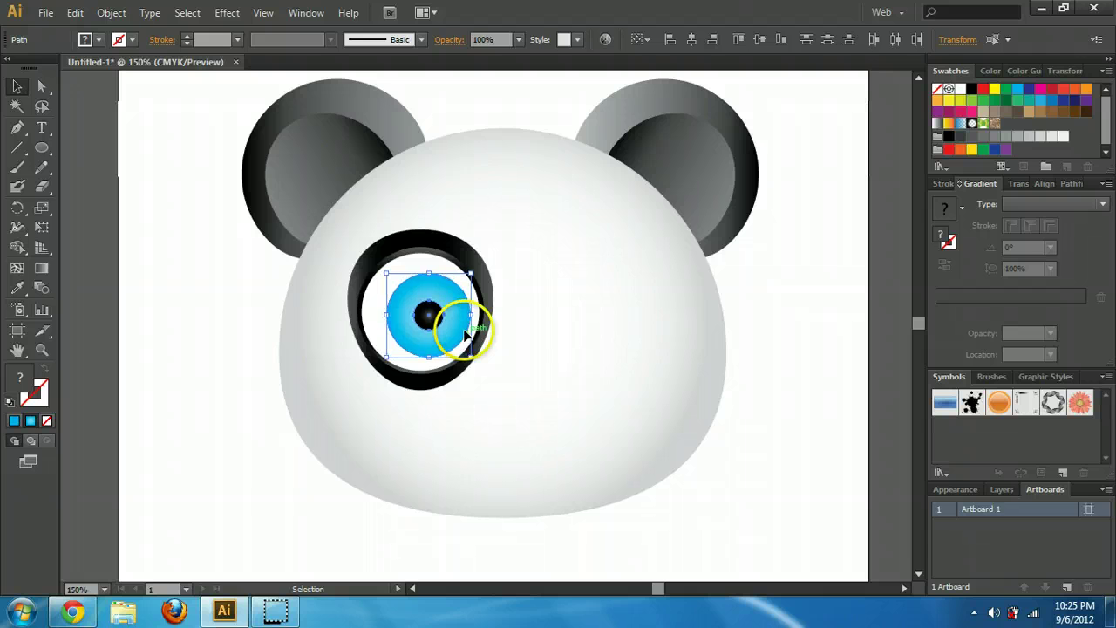
key("Right")
left_click(805, 425)
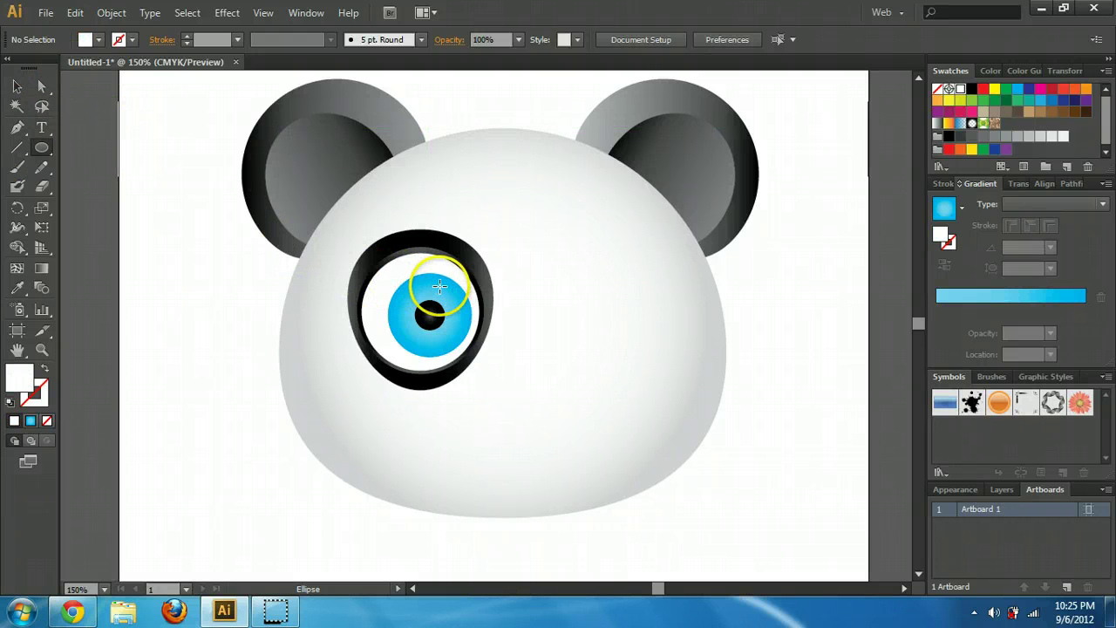
- Draw three small white highlight circles of different sizes over the right side of the iris and pupil, and deselect
mouse_move(439, 286)
left_mouse_down()
mouse_move(455, 303)
mouse_move(438, 314)
mouse_move(451, 322)
left_mouse_up()
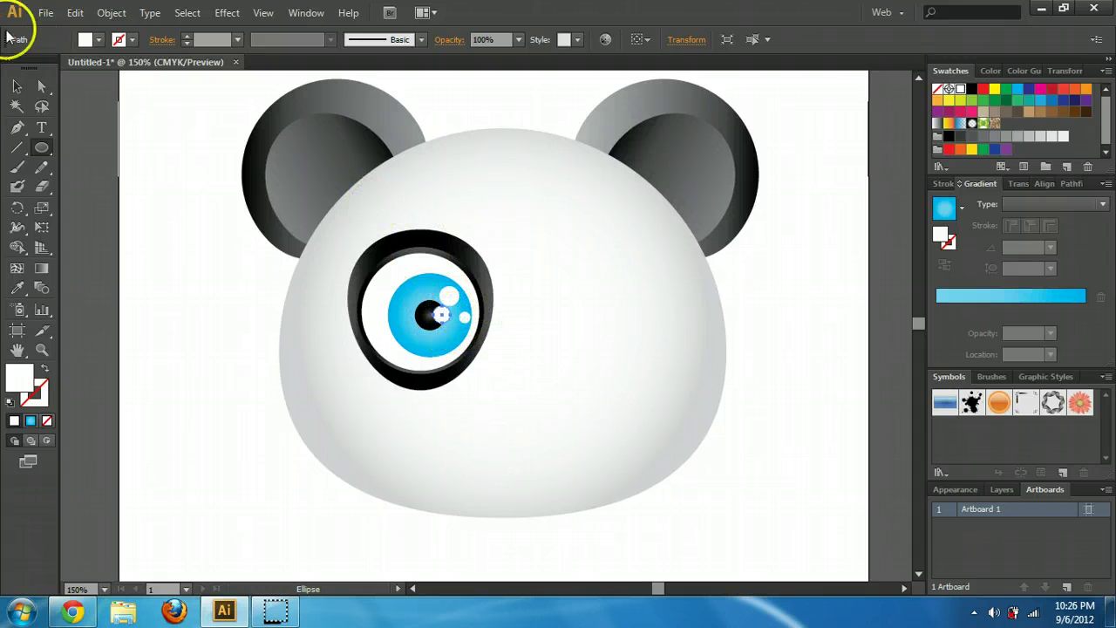
left_click(17, 86)
left_click(209, 312)
left_click(224, 411)
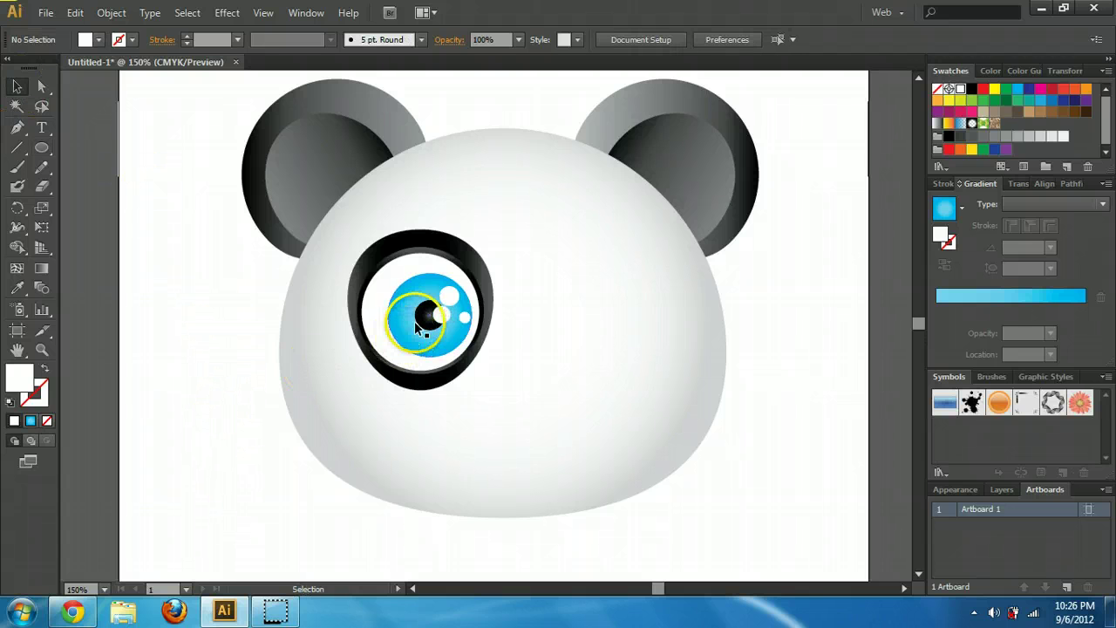
- Shift the white highlight on the pupil right to the pupil's edge, beside the smallest highlight, and deselect
mouse_move(439, 318)
left_mouse_down()
mouse_move(443, 329)
mouse_move(457, 321)
mouse_move(448, 312)
left_mouse_up()
left_click(192, 222)
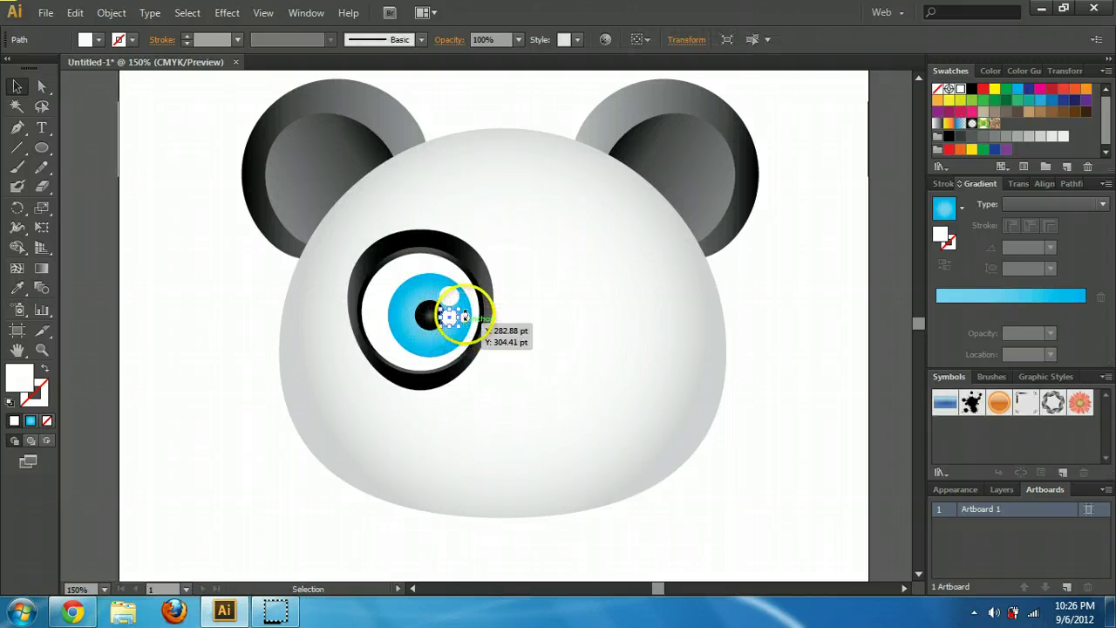
left_click(188, 201)
- Group all the eye parts, leaving the head and ear shapes out of the selection, and deselect the group
left_click_drag(415, 357, 429, 281)
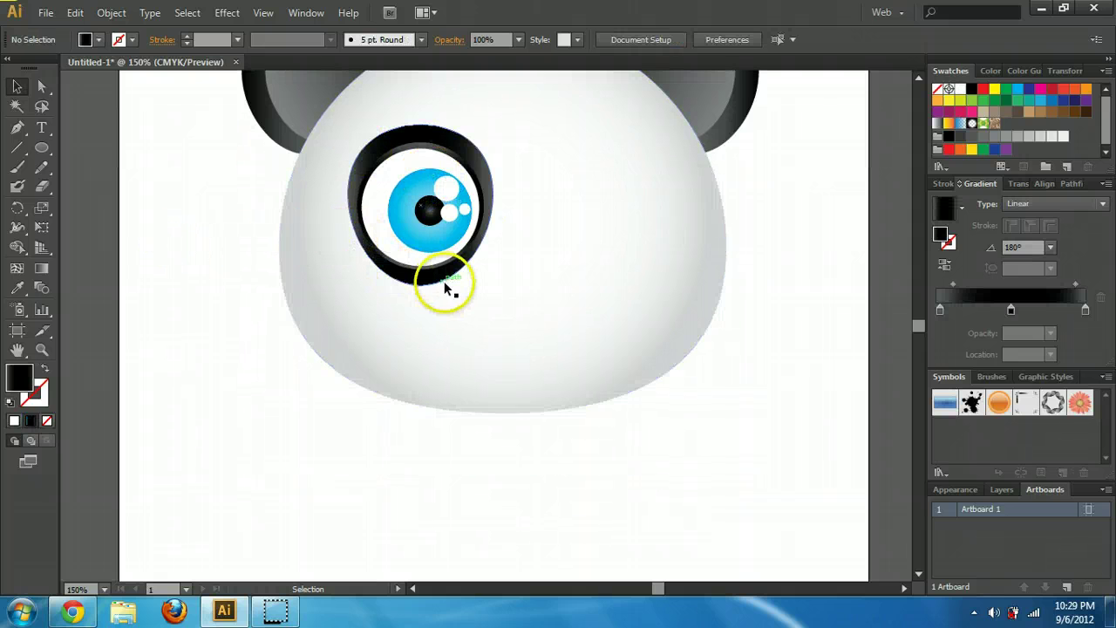
scroll(444, 280, "up", 1)
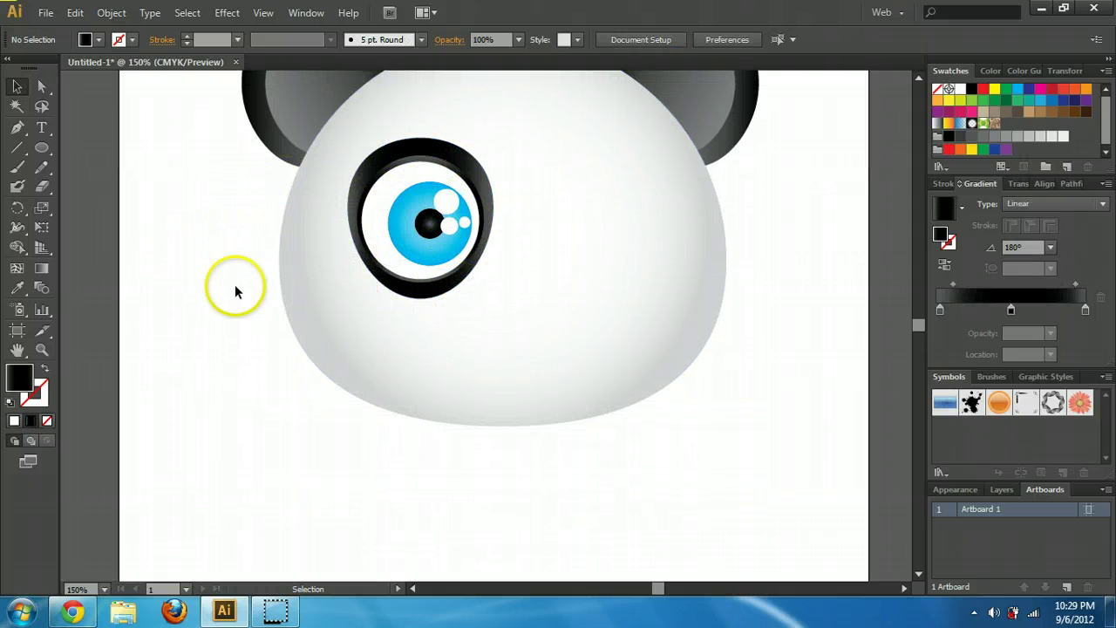
left_click_drag(441, 202, 511, 123)
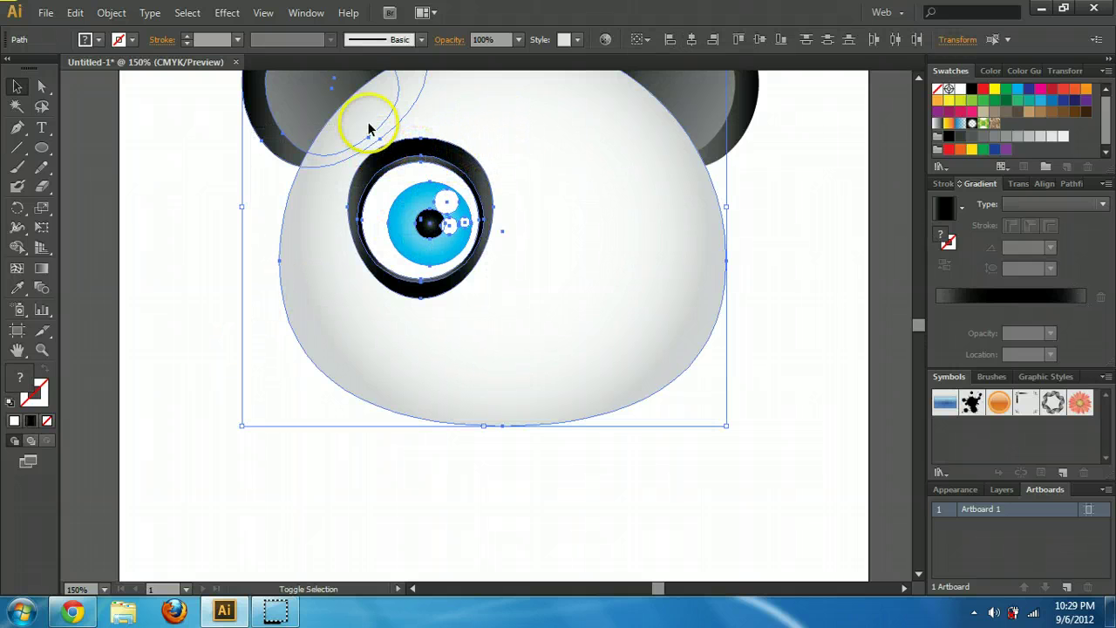
left_click(273, 134, "shift")
left_click(511, 138, "shift")
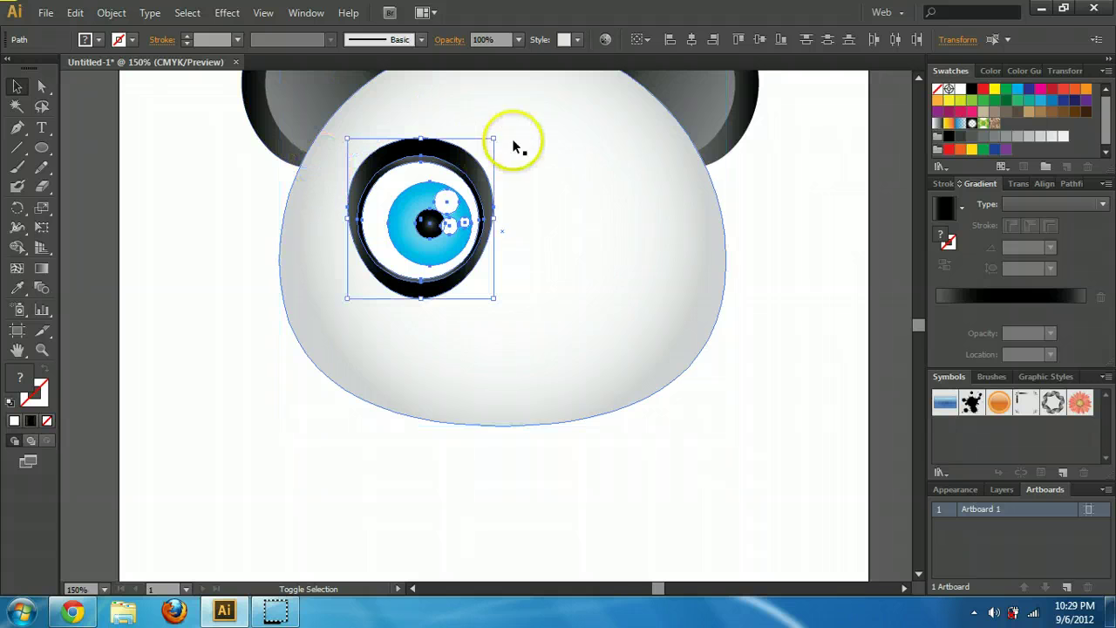
right_click(451, 155)
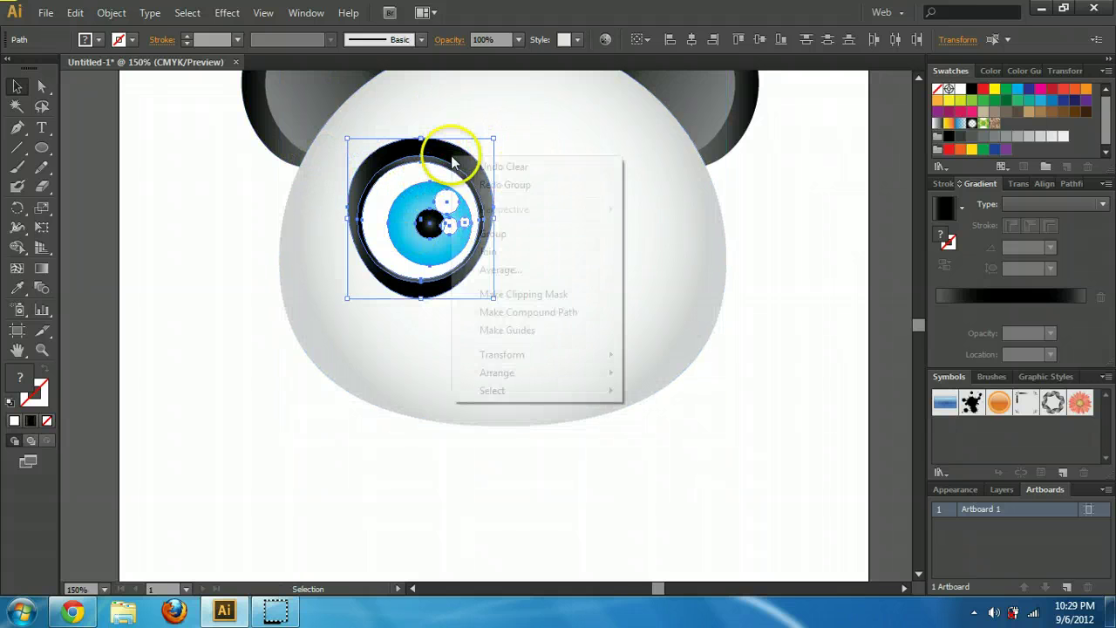
left_click(541, 233)
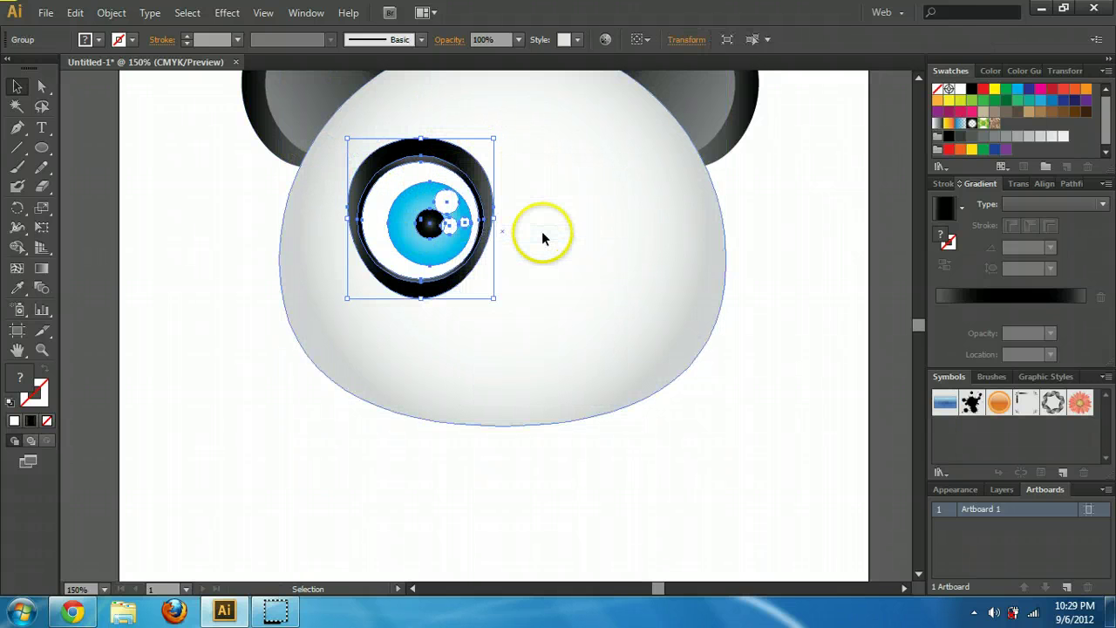
left_click(239, 236)
- Try moving the grouped eye to the lower right of the head, undo the move, and deselect
left_click_drag(415, 218, 627, 281)
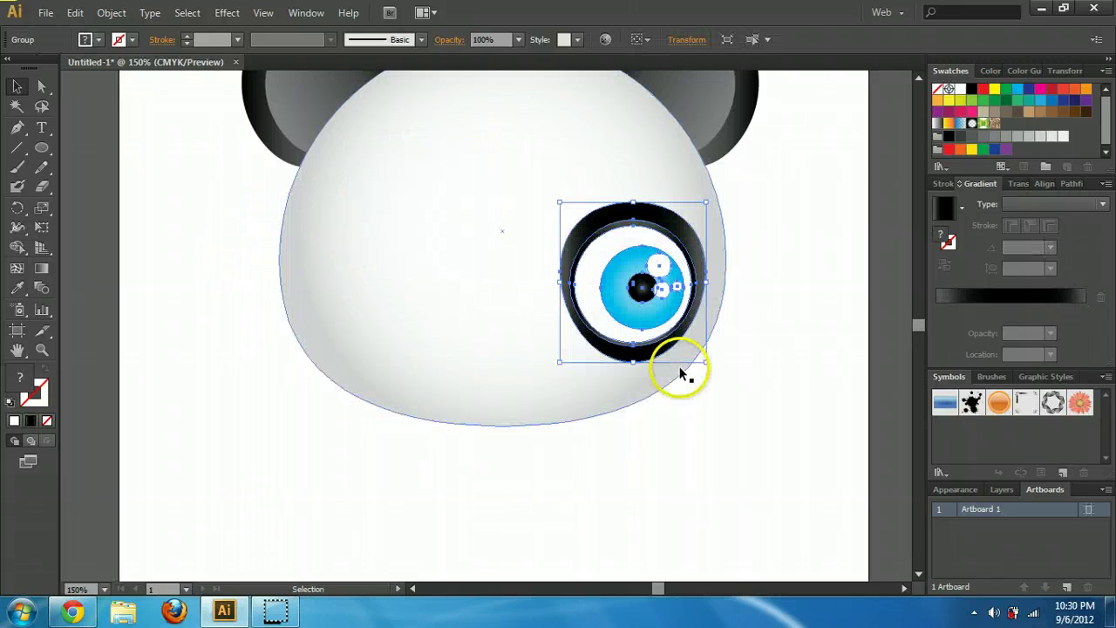
key("ctrl+z")
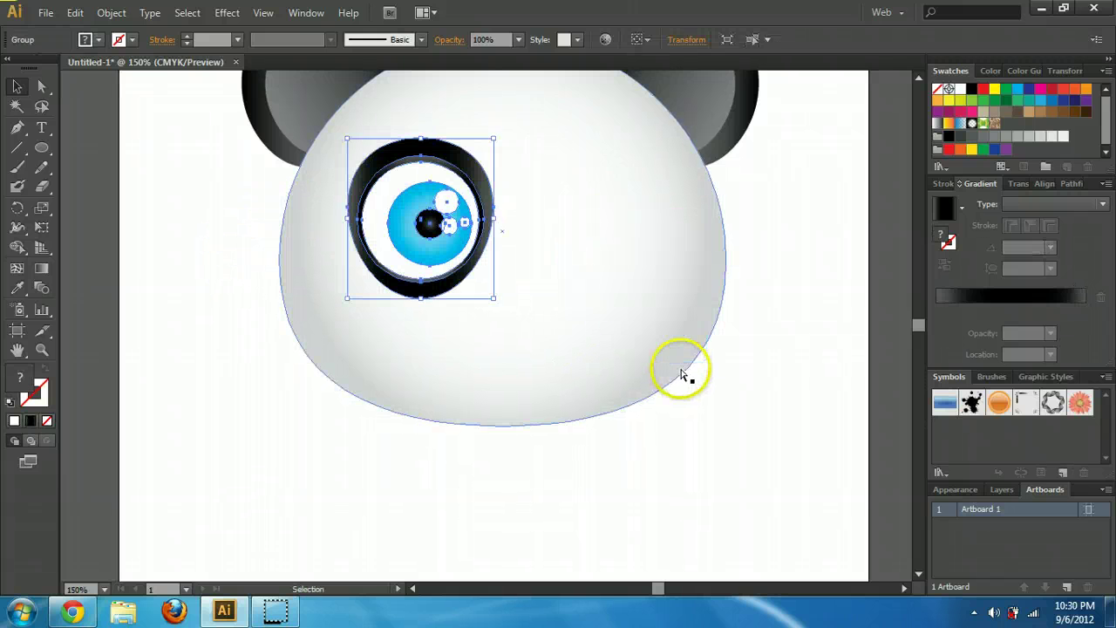
left_click(213, 225)
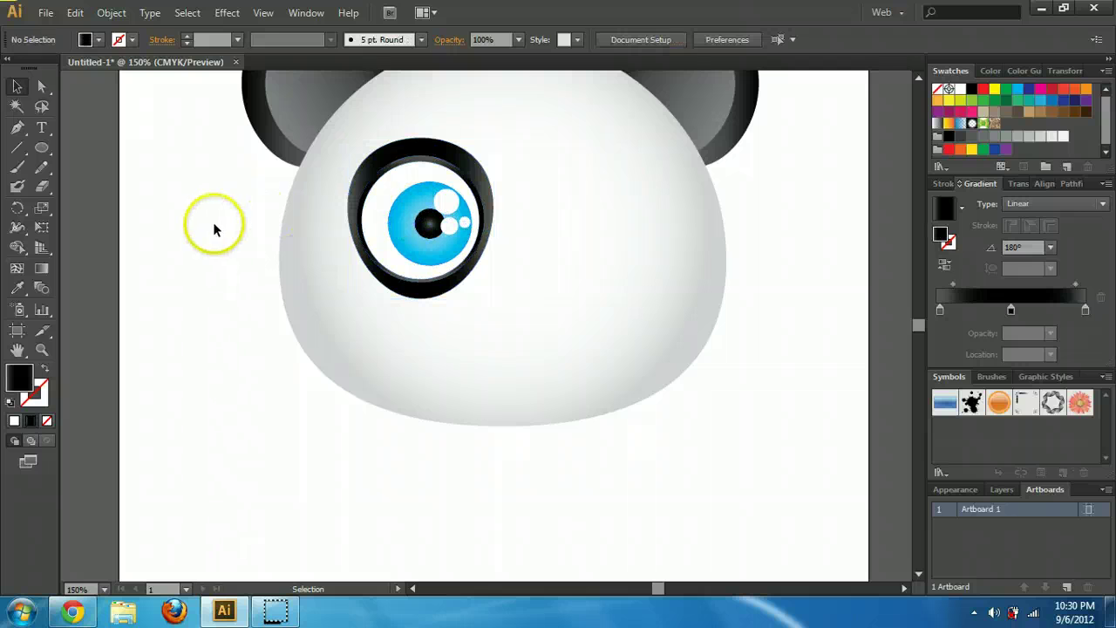
- Inside the eye group, pull the black patch's right anchor slightly outward to widen the patch, and return to the layer level
double_click(441, 153)
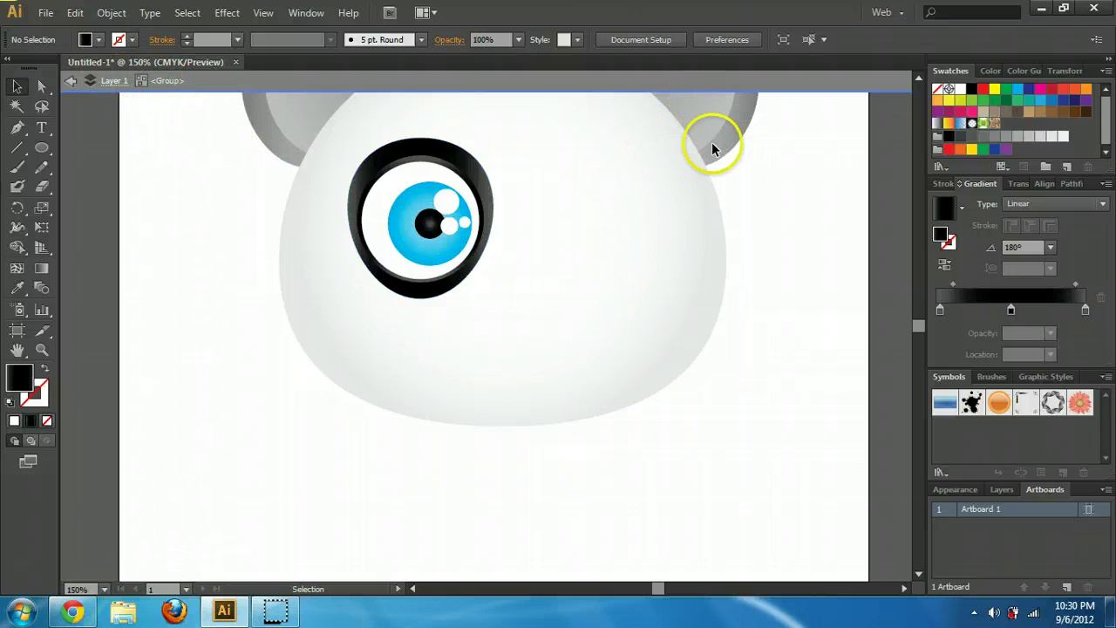
left_click(113, 81)
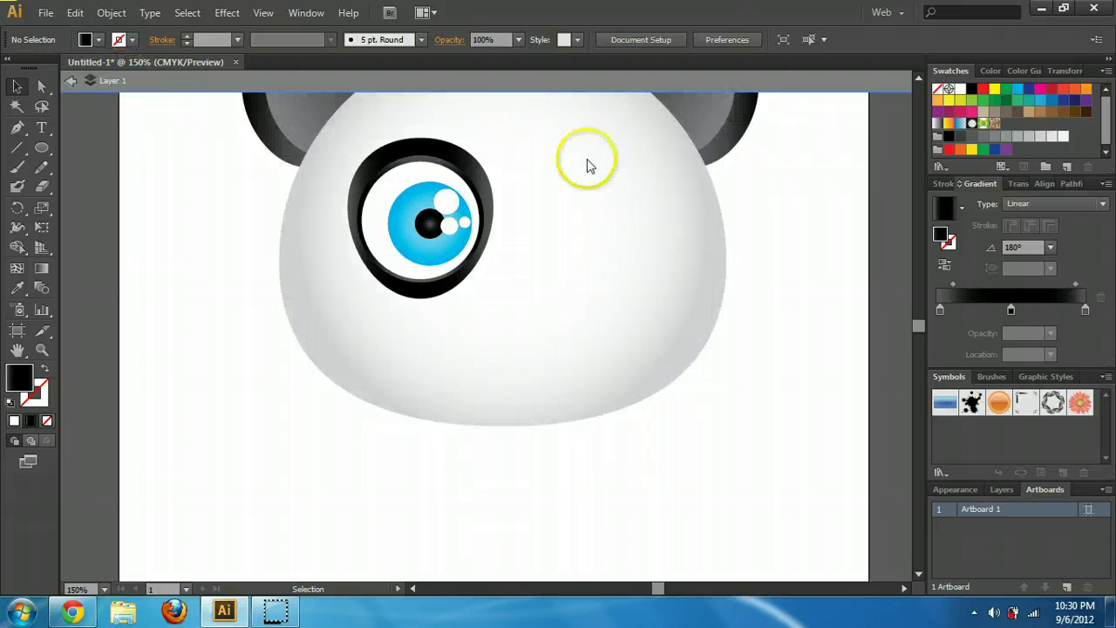
double_click(418, 185)
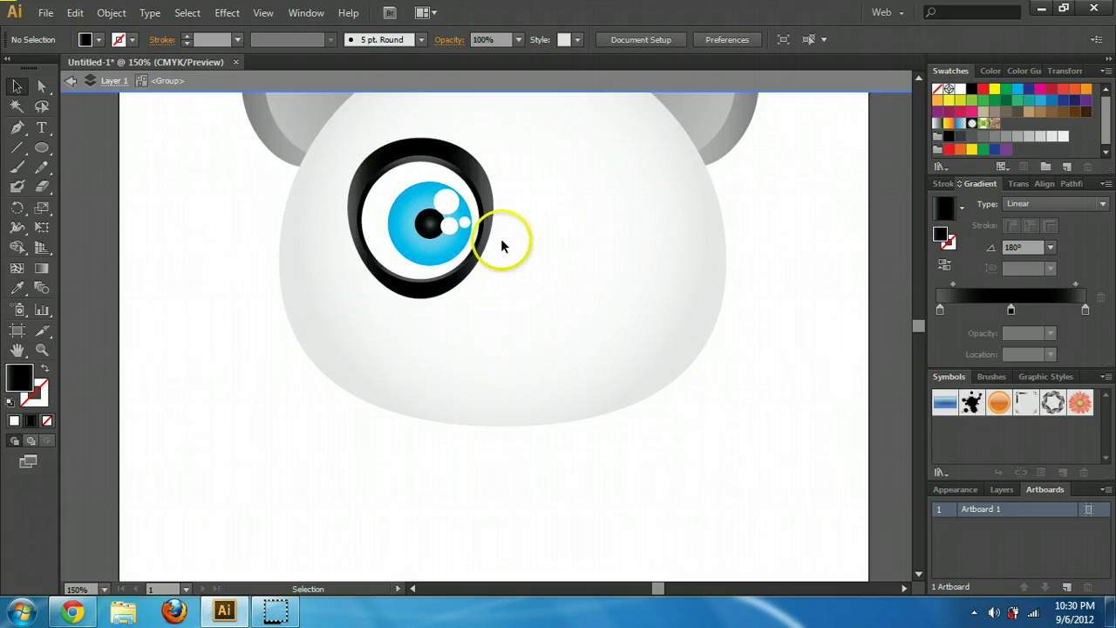
left_click(453, 145)
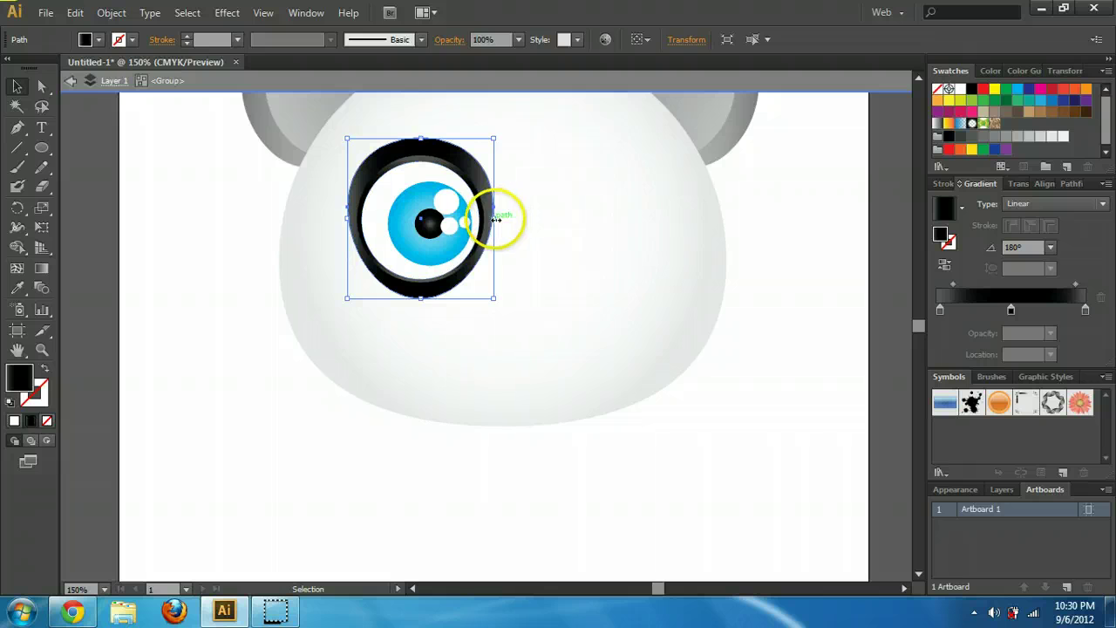
left_click(44, 86)
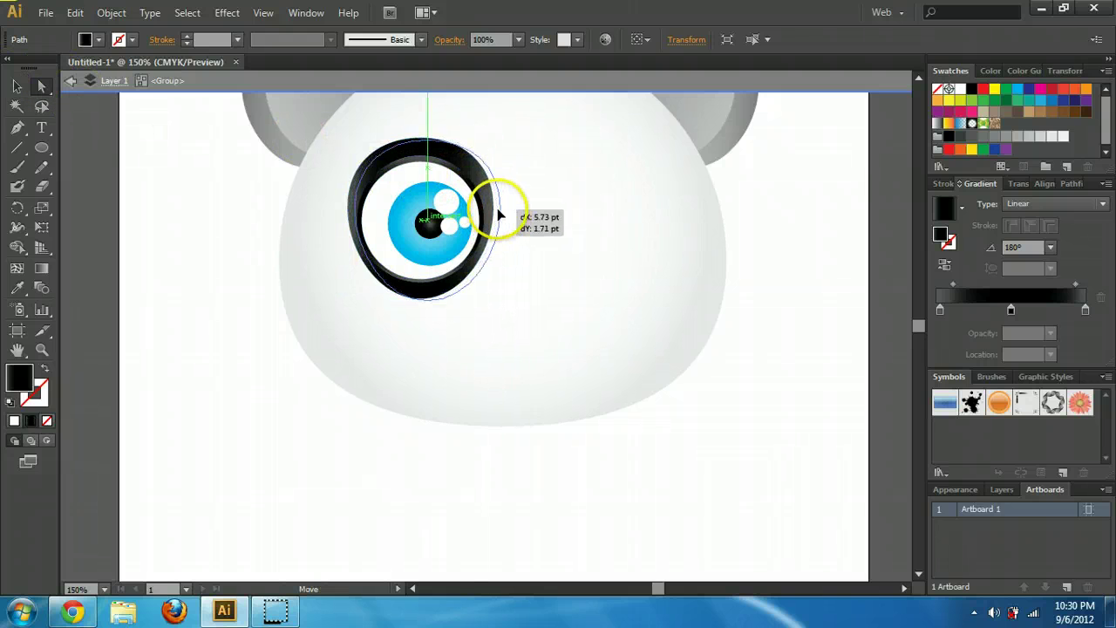
left_click_drag(495, 213, 499, 215)
left_click(543, 294)
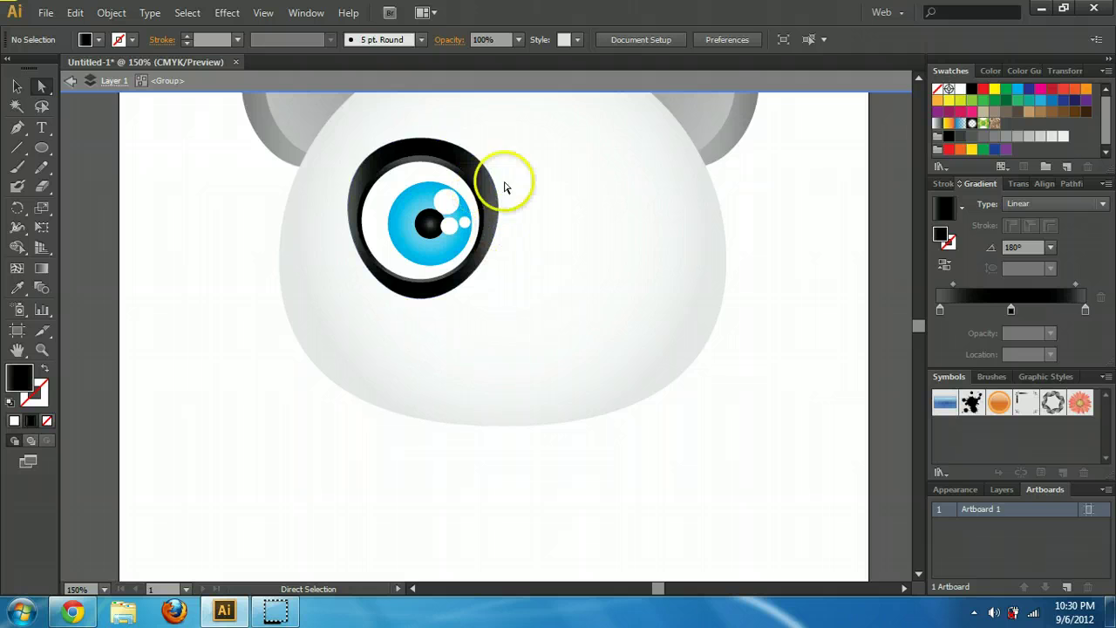
left_click(115, 81)
- Select the whole eye group, try pasting a copy of it in place and then freely, and undo each paste
left_click(456, 219)
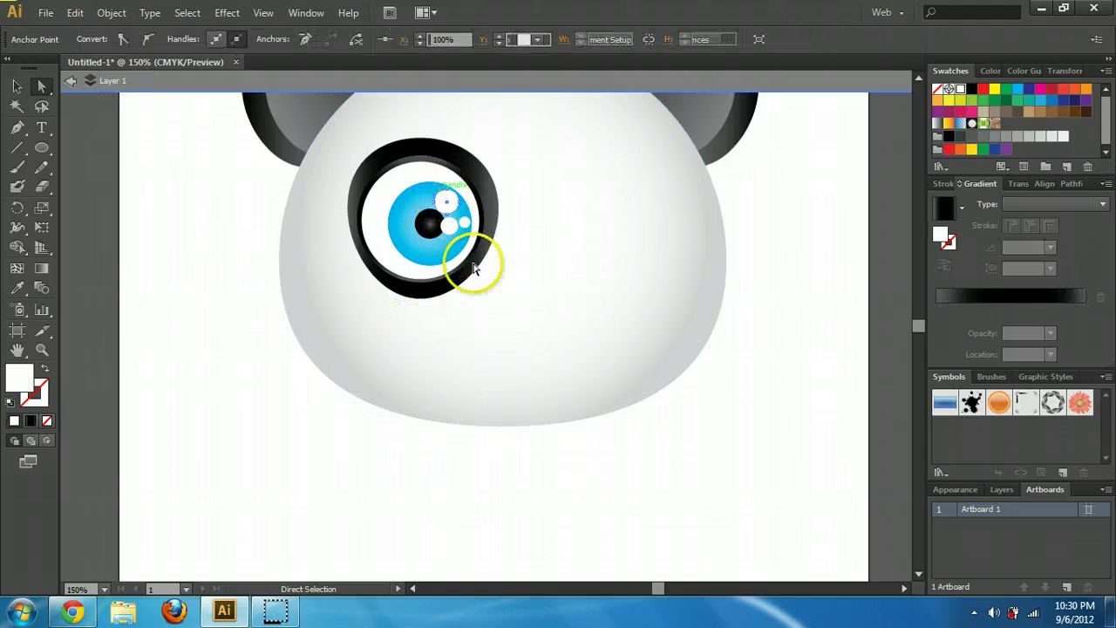
left_click(408, 185)
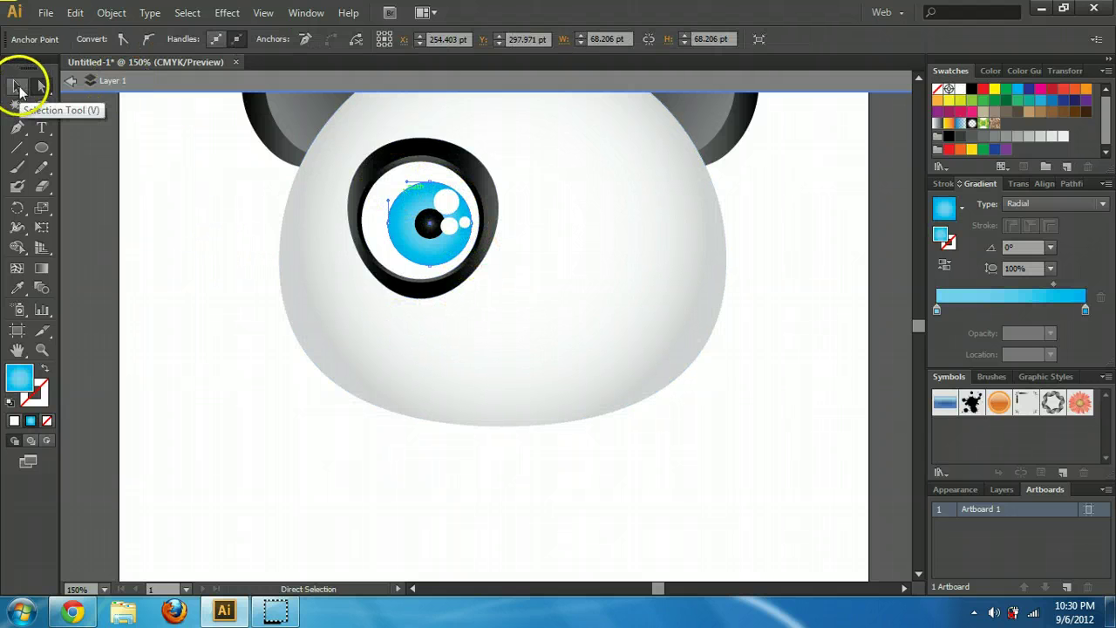
left_click(19, 90)
left_click(423, 161)
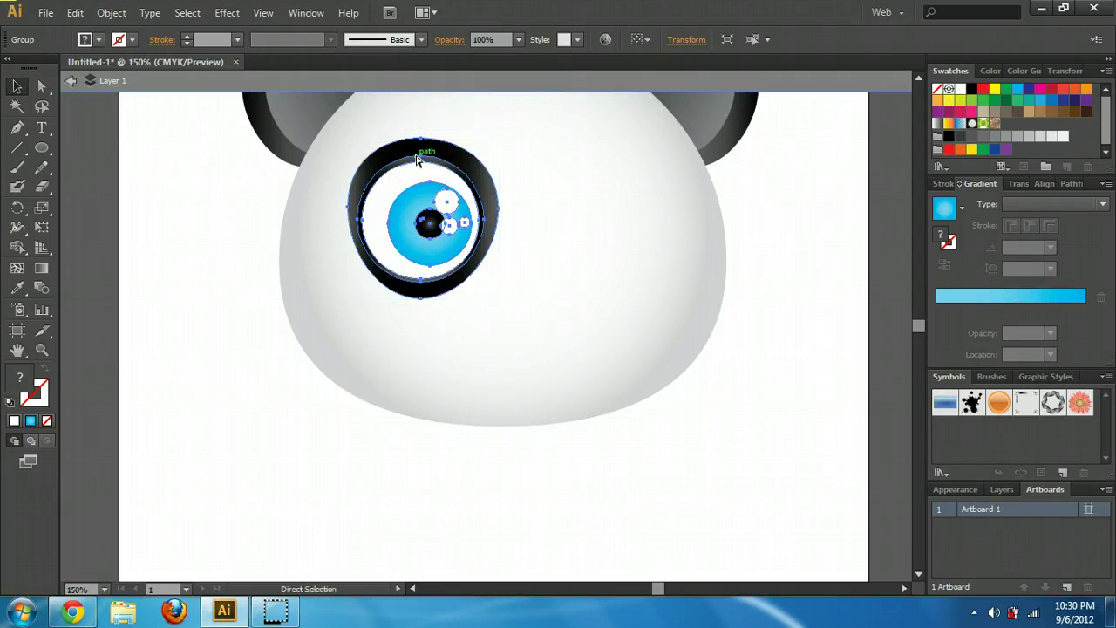
key("ctrl+z")
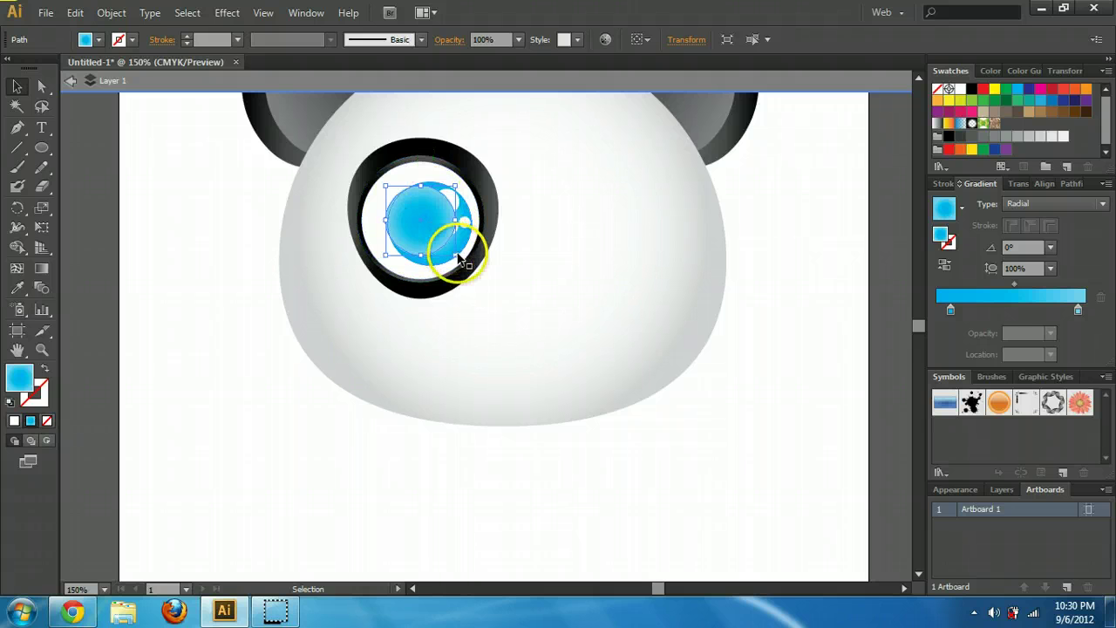
left_click(503, 258)
left_click(471, 253)
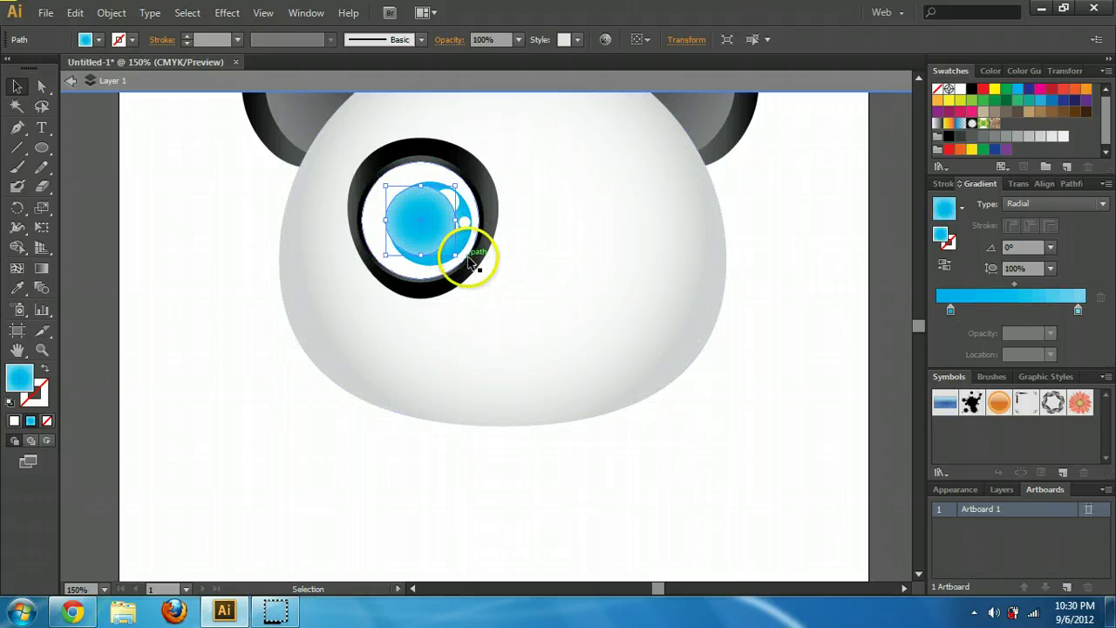
key("ctrl+z")
left_click(447, 216)
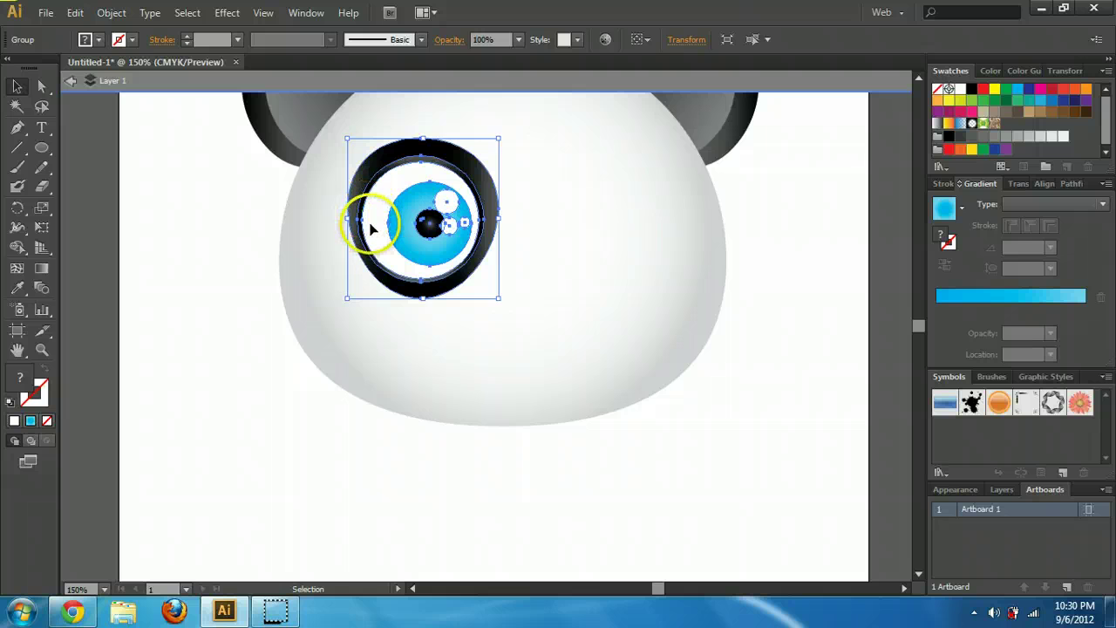
key("ctrl+v")
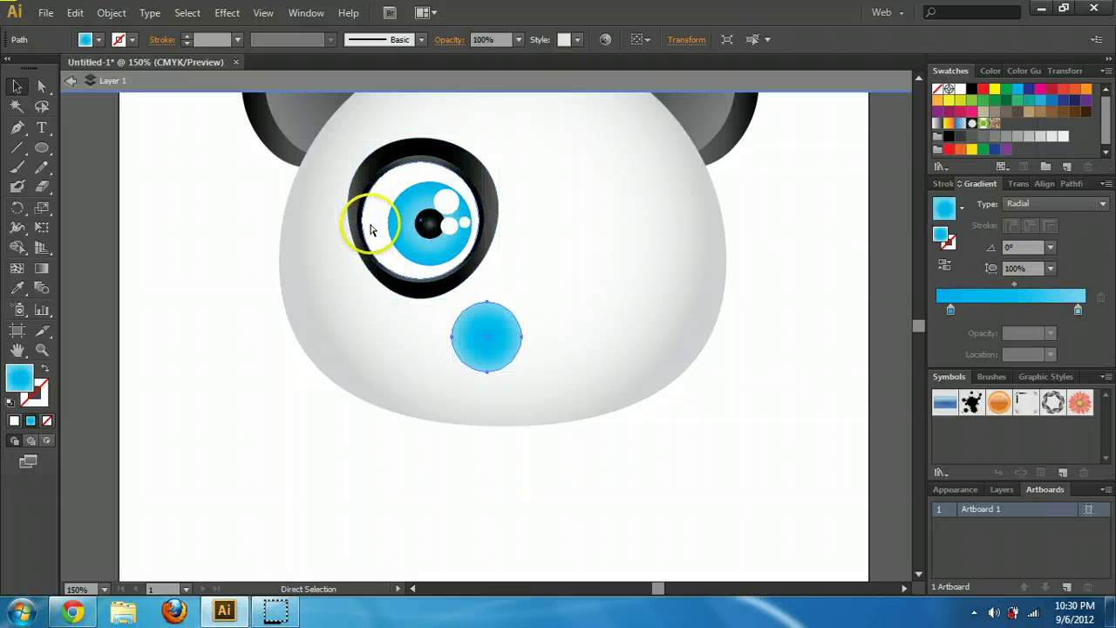
key("ctrl+z")
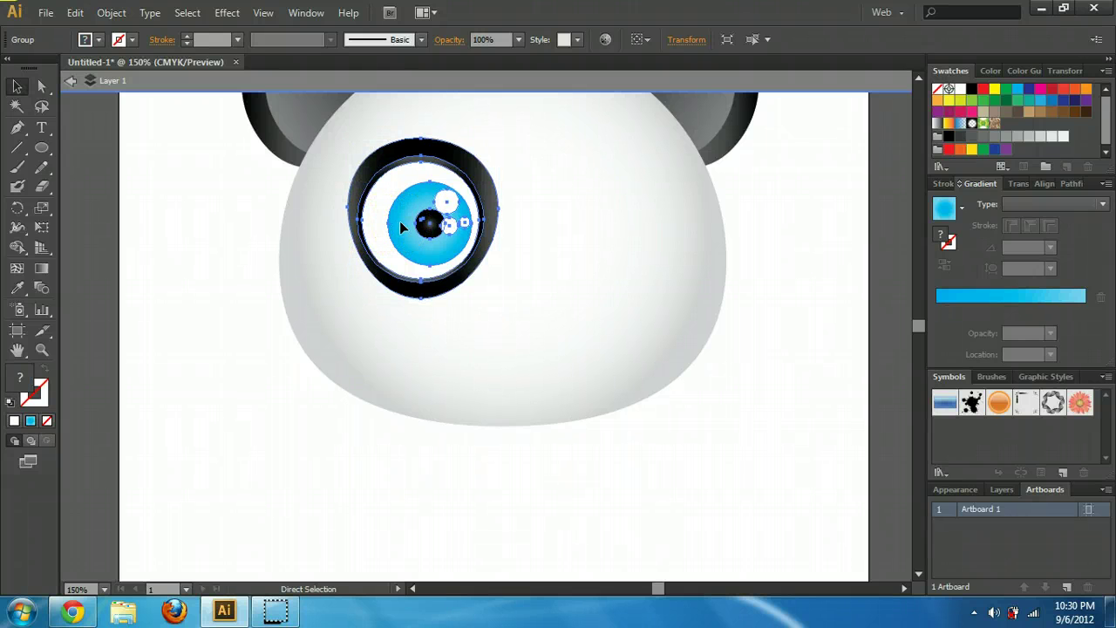
- Duplicate the eye group straight across to the right side of the face and reflect the copy across the vertical axis
key("v")
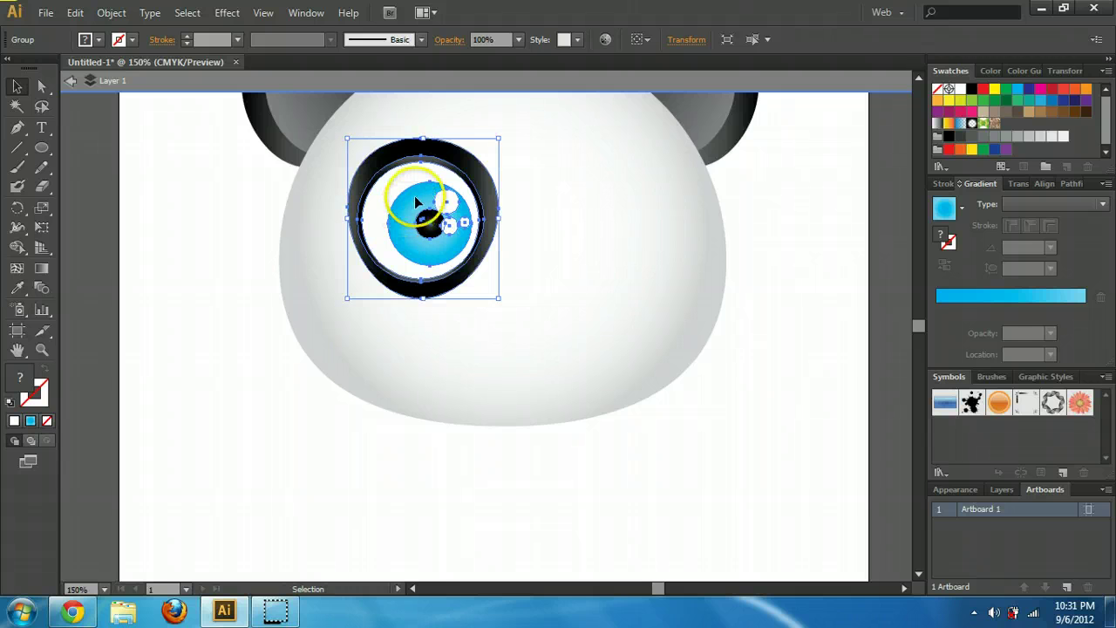
left_click_drag(413, 192, 560, 170)
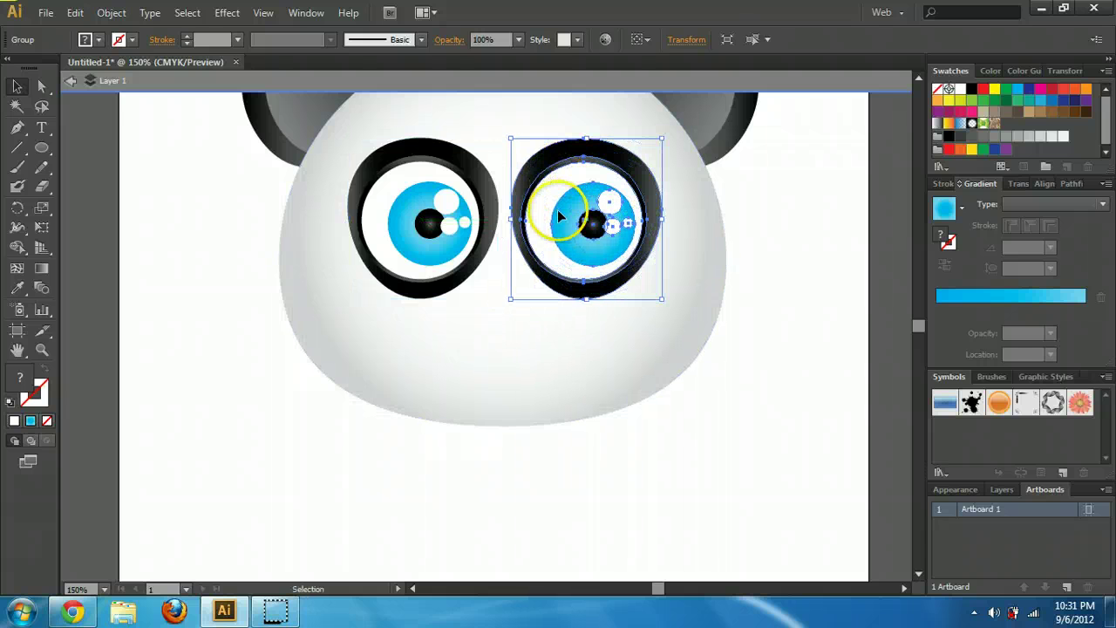
left_click(121, 13)
mouse_move(157, 43)
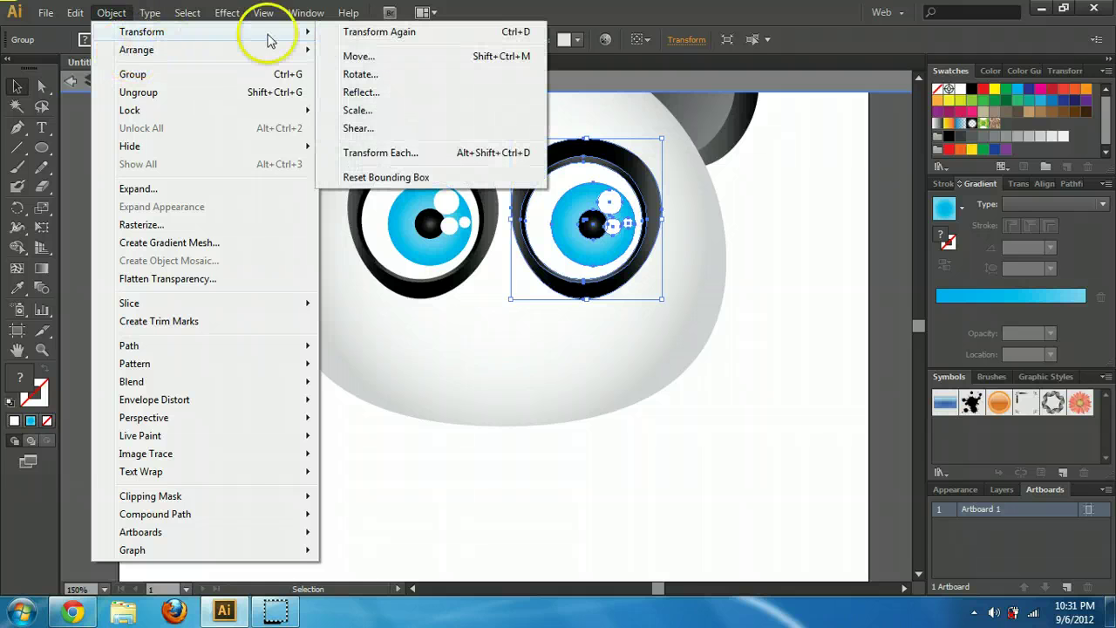
left_click(361, 93)
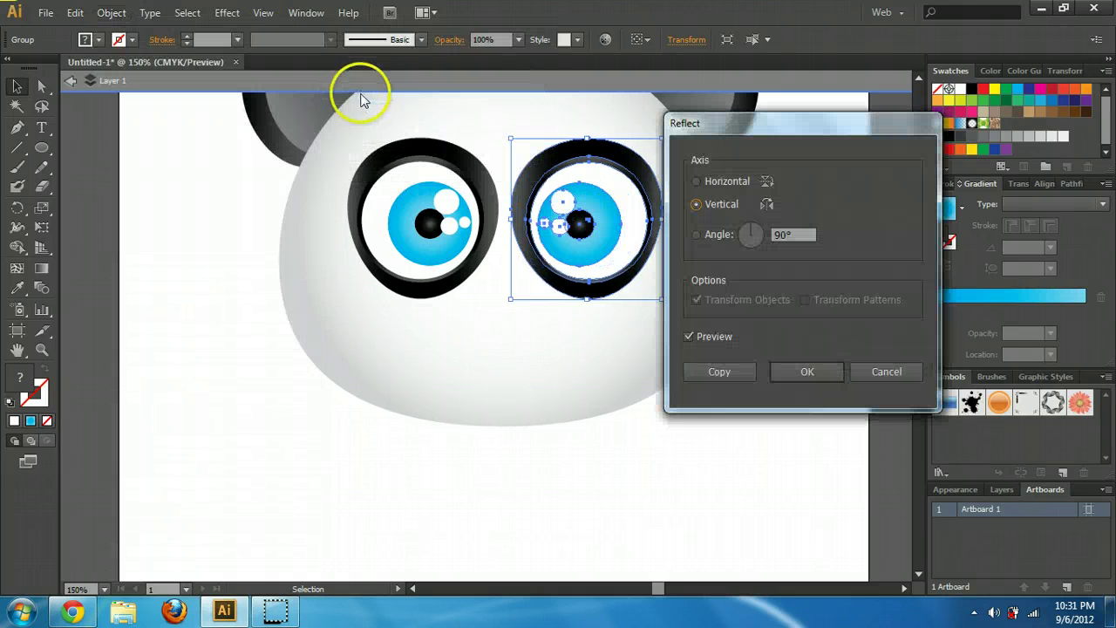
left_click(695, 181)
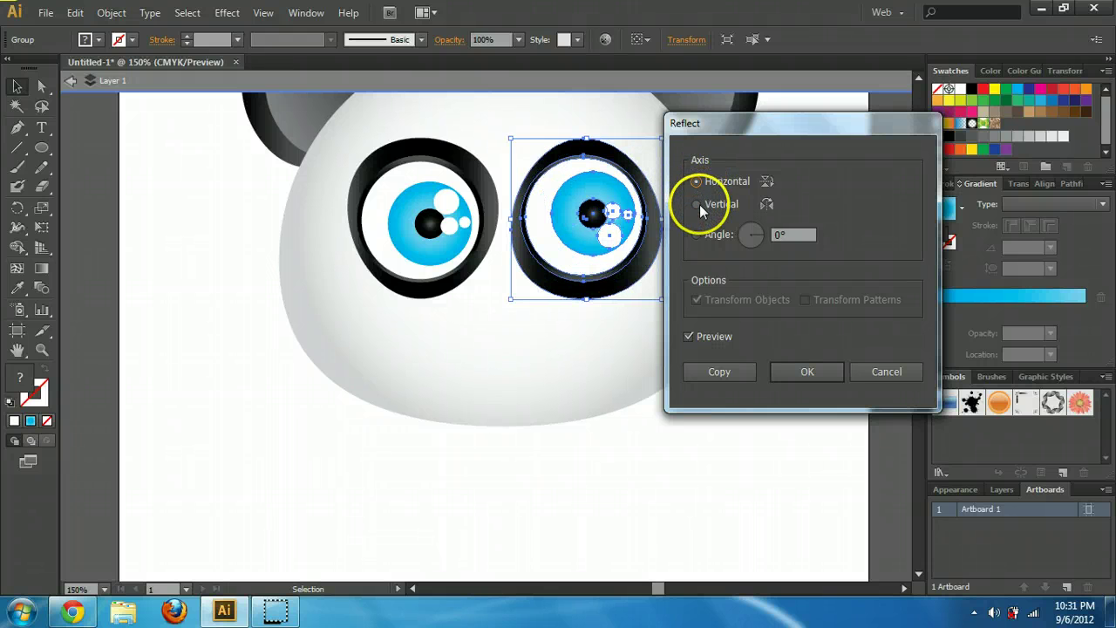
left_click(696, 204)
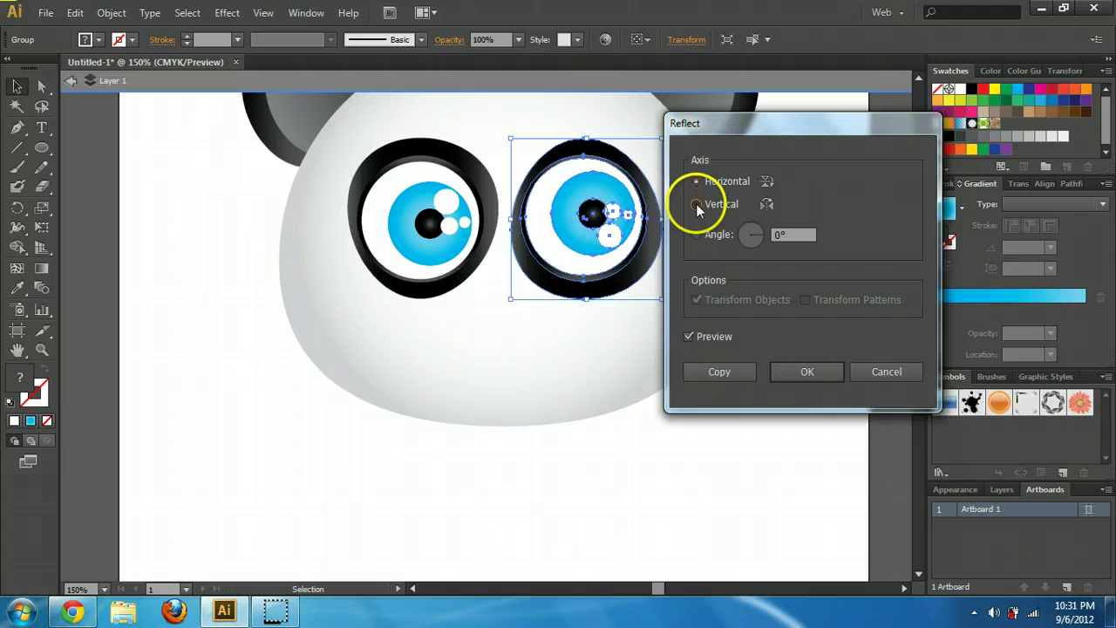
left_click(795, 376)
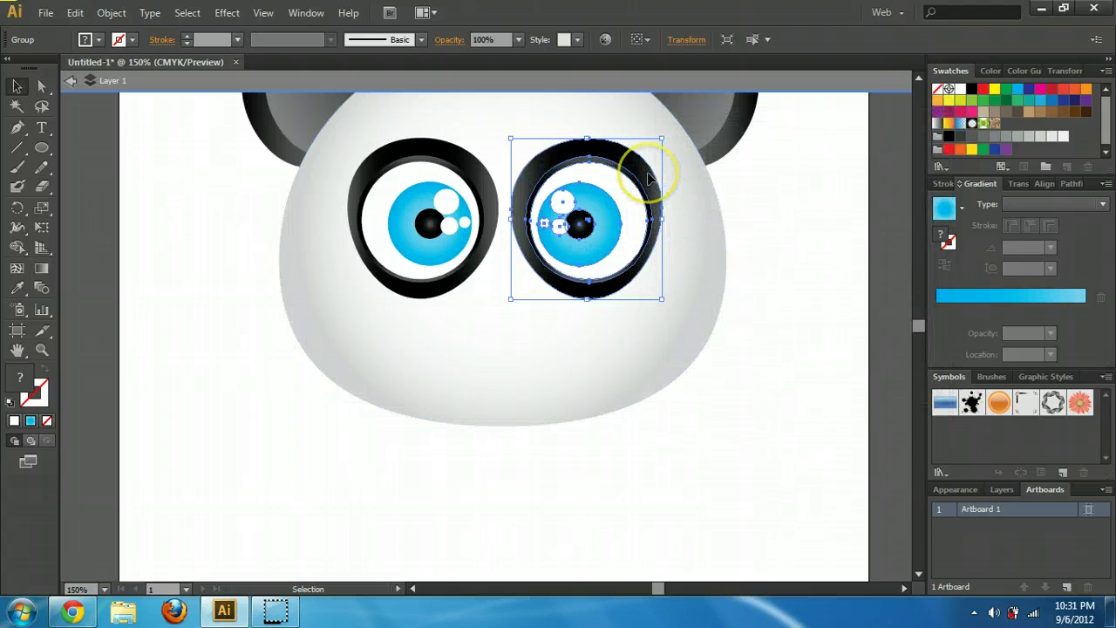
- Shift the mirrored eye slightly right to widen the gap between the eyes, deselect, and show the artwork at 100%
left_click_drag(648, 178, 626, 162)
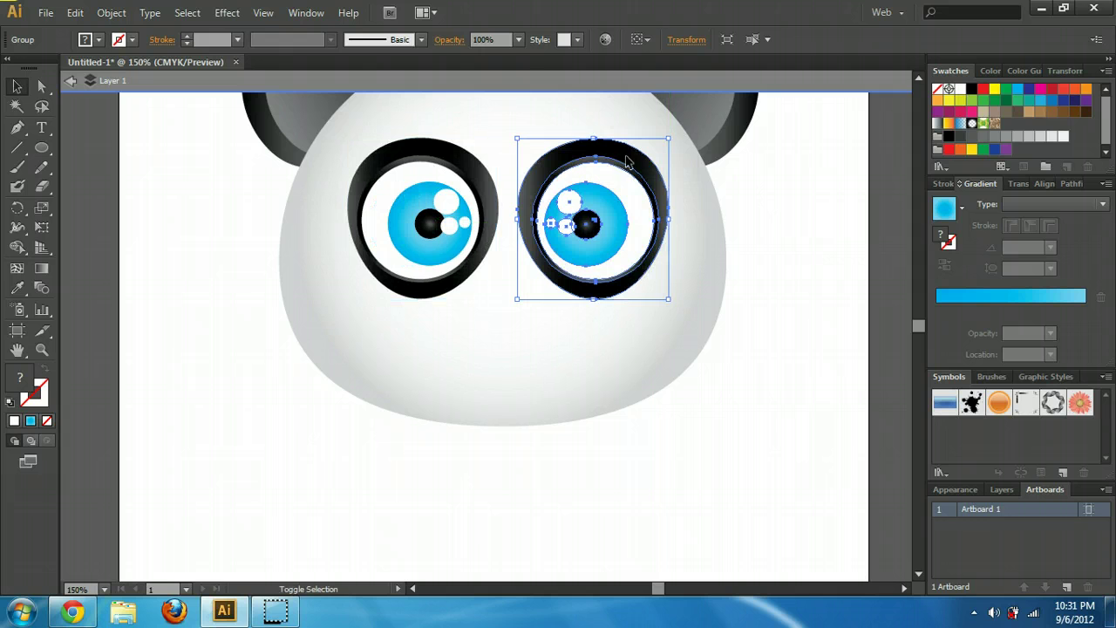
left_click(806, 197)
scroll(801, 301, "up", 3)
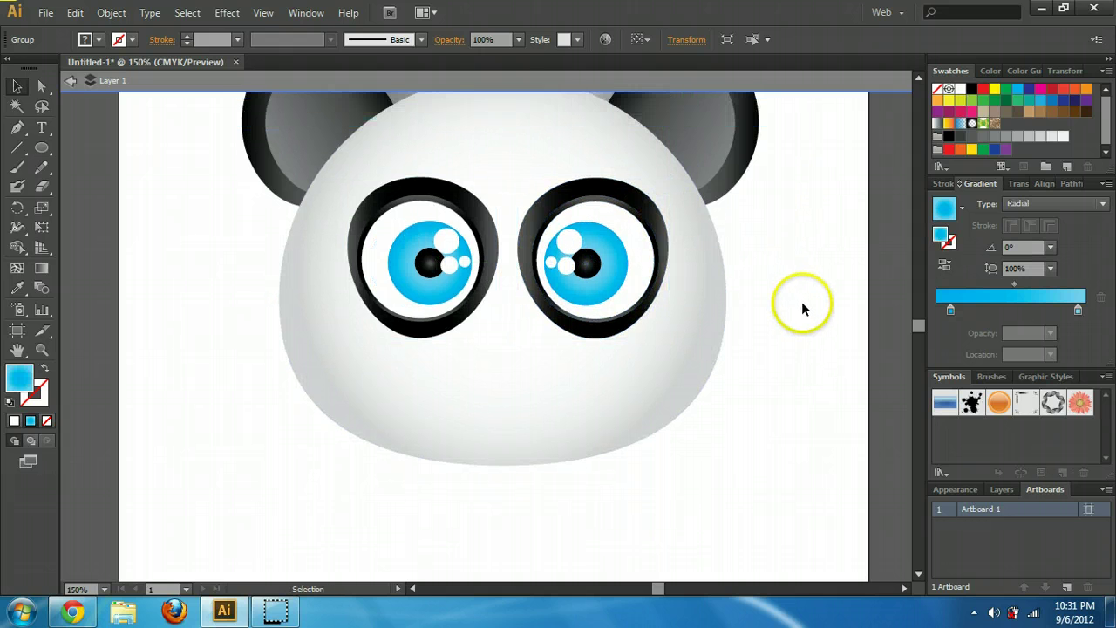
scroll(802, 312, "up", 2)
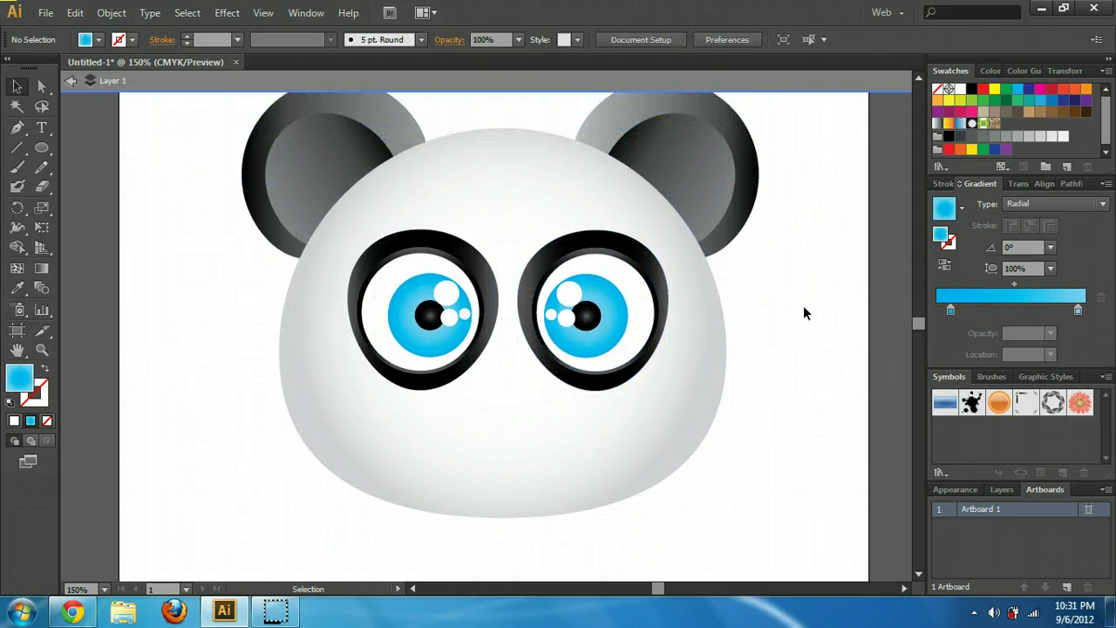
key("ctrl+1")
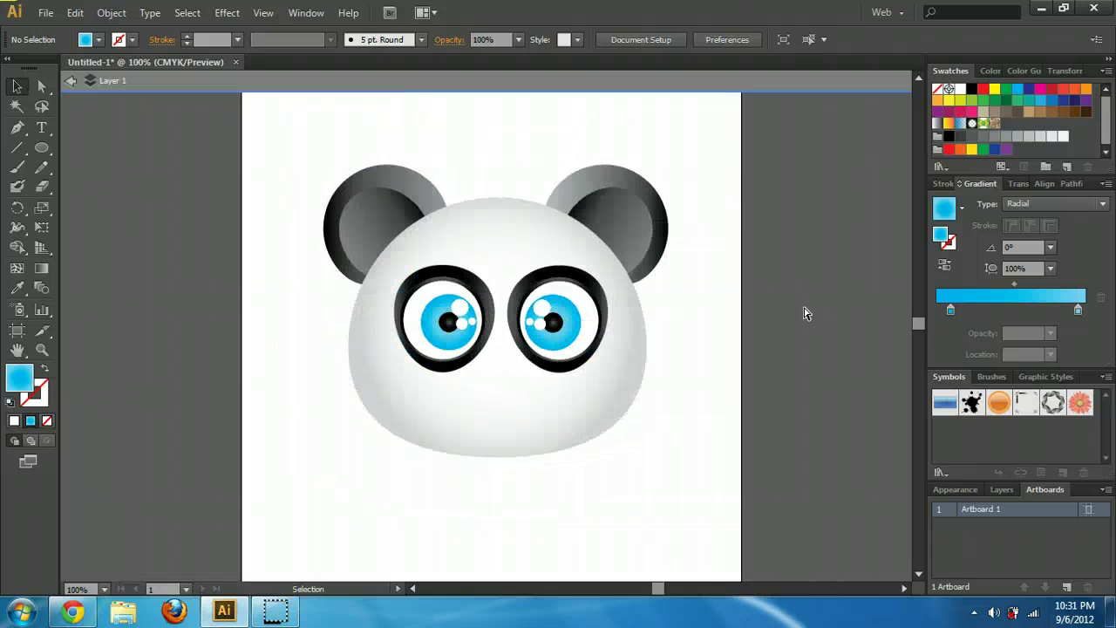
left_click(533, 373)
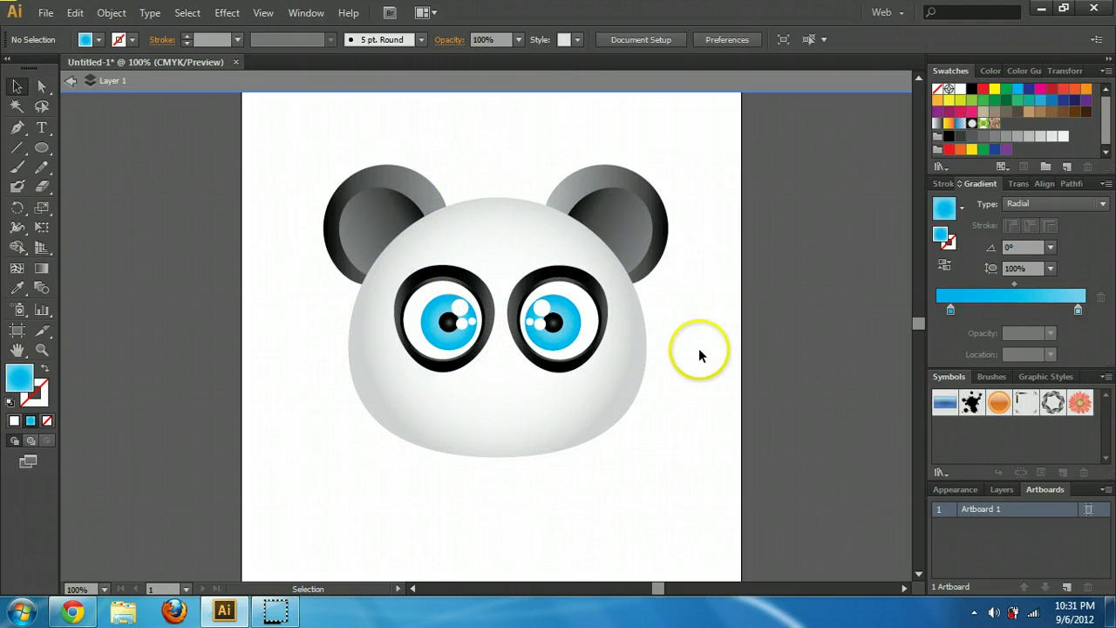
mouse_move(270, 613)
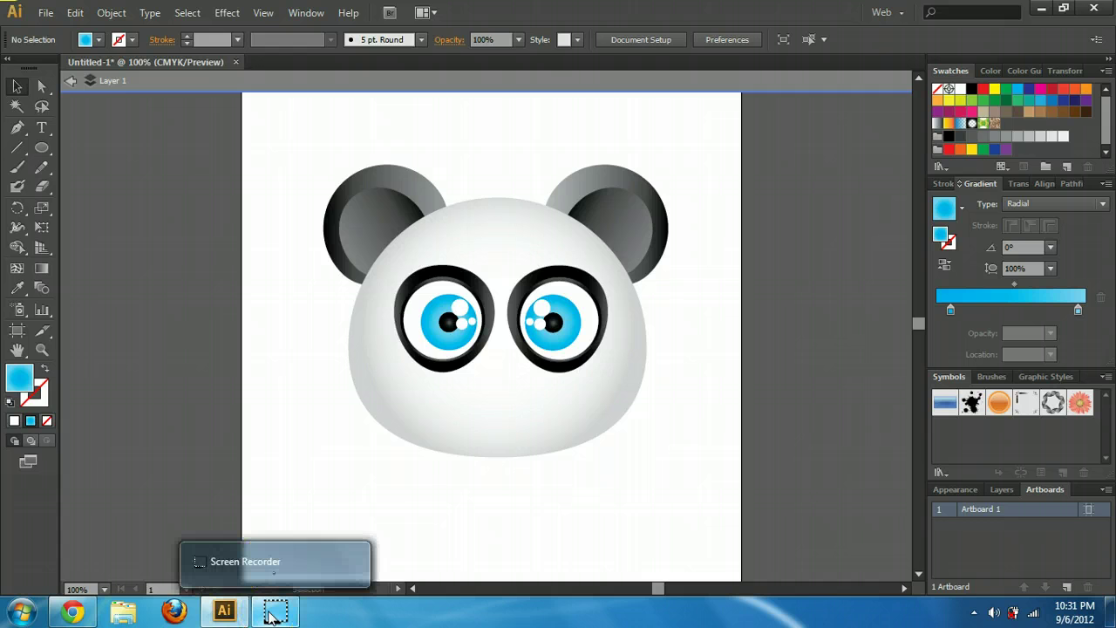